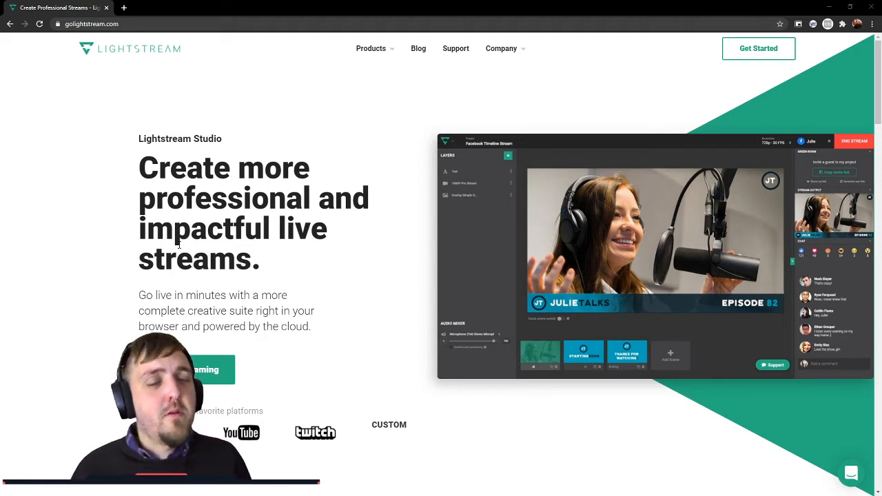
Step: Enter Lightstream Studio with Twitch as the streaming platform and allow microphone and camera access
triple_click(167, 141)
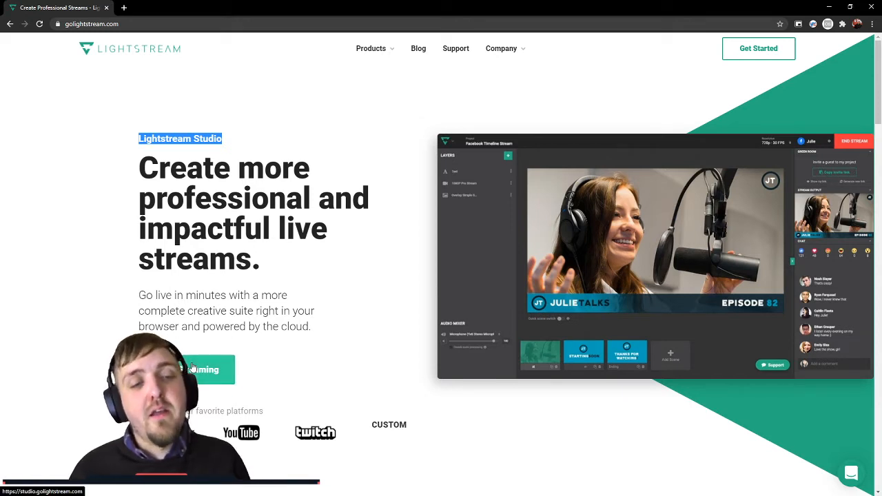
left_click(162, 370)
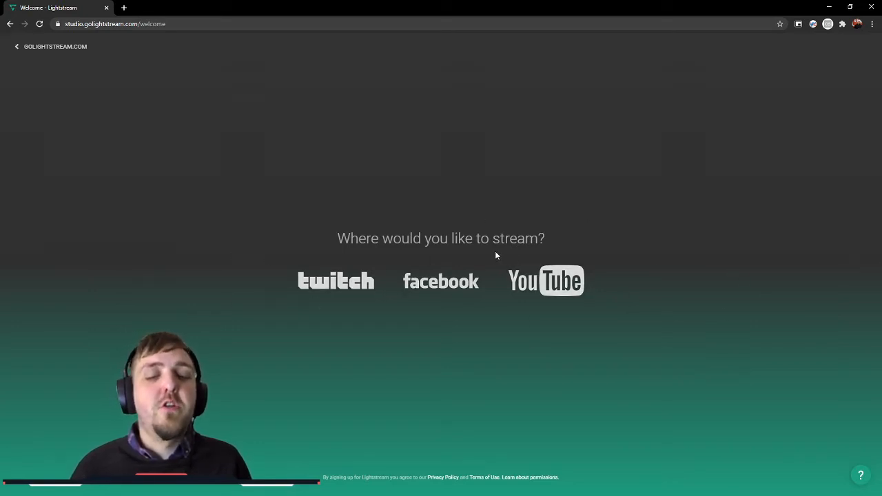
left_click(348, 280)
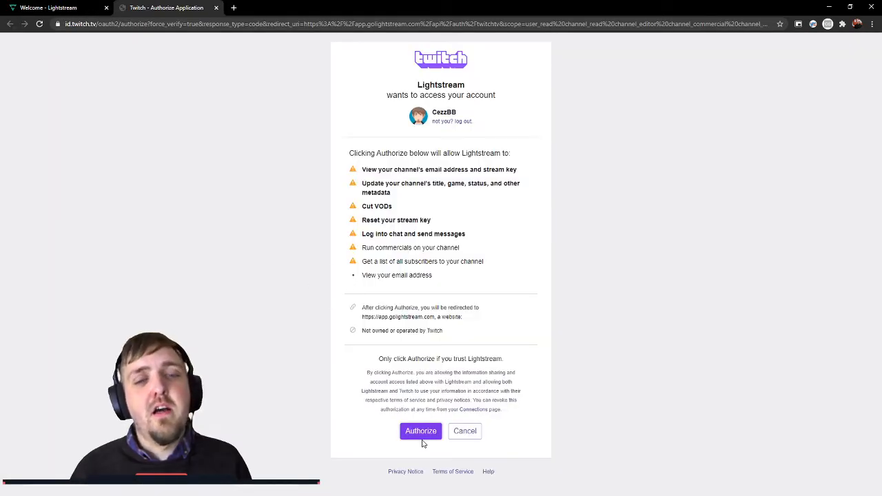
left_click(405, 434)
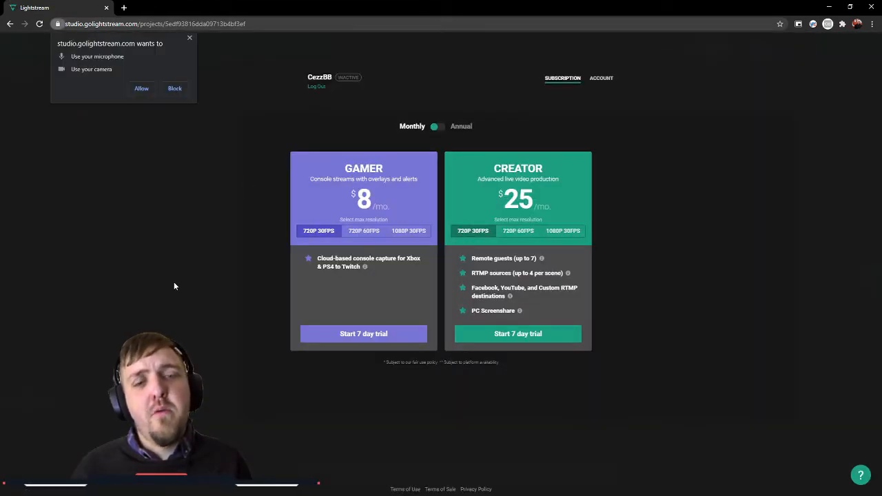
left_click(133, 93)
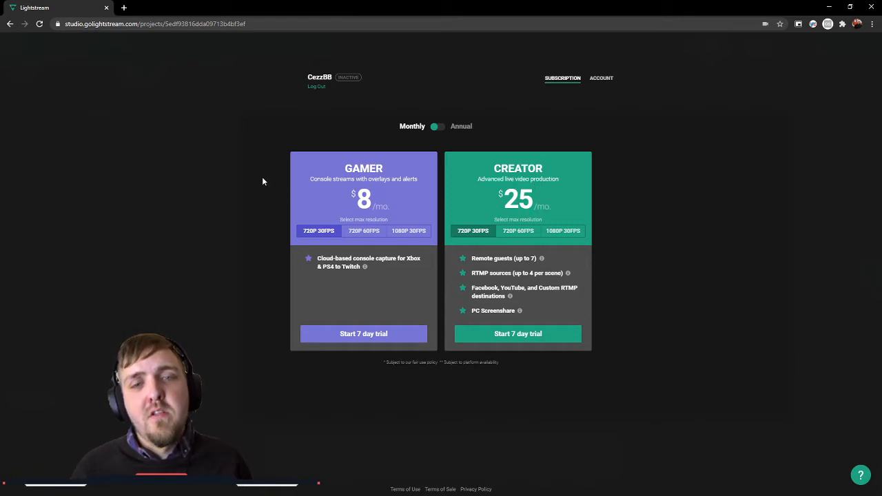
Step: Compare the Gamer plan's monthly prices at 720p 30fps, 720p 60fps and 1080p 30fps and read its console capture feature
left_click_drag(368, 179, 416, 180)
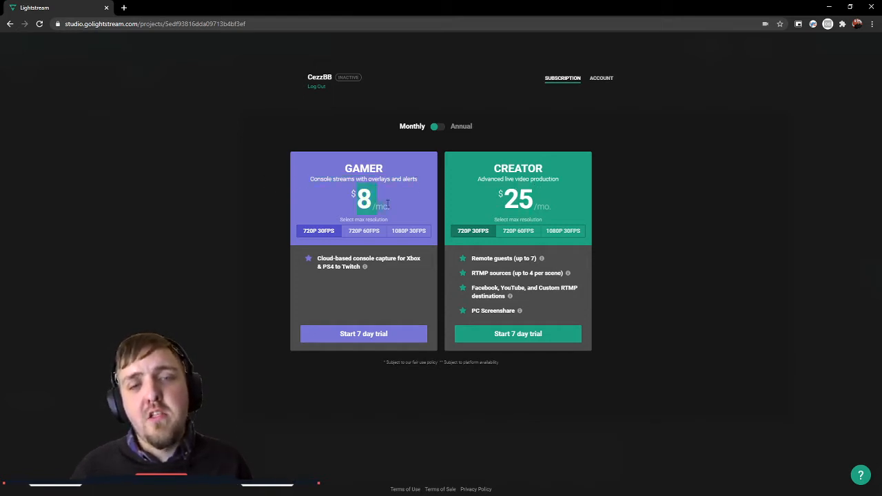
left_click(357, 240)
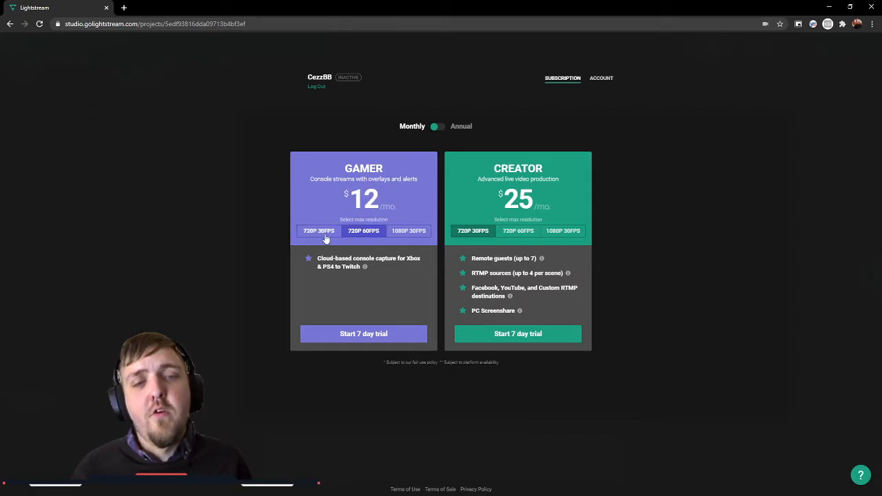
left_click(326, 239)
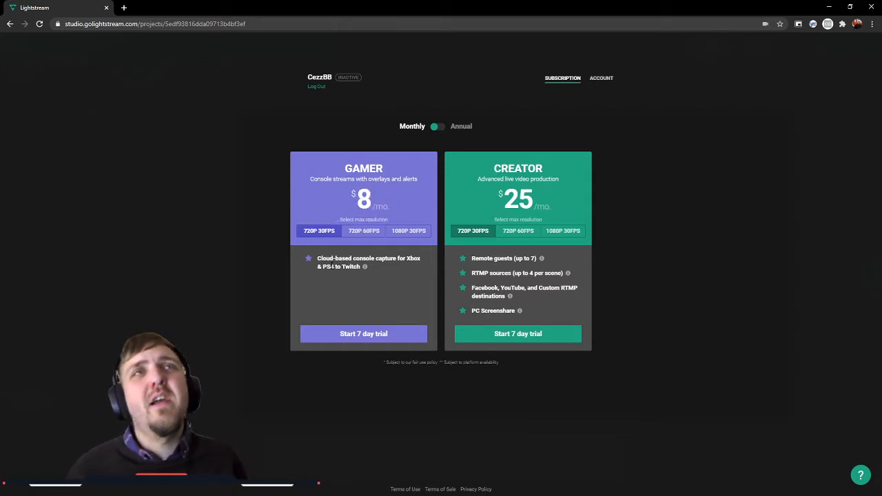
left_click(363, 232)
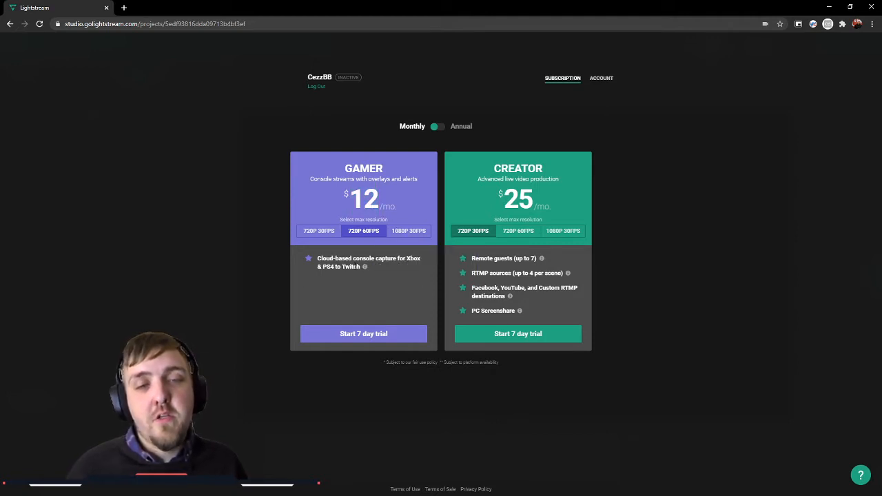
left_click(410, 232)
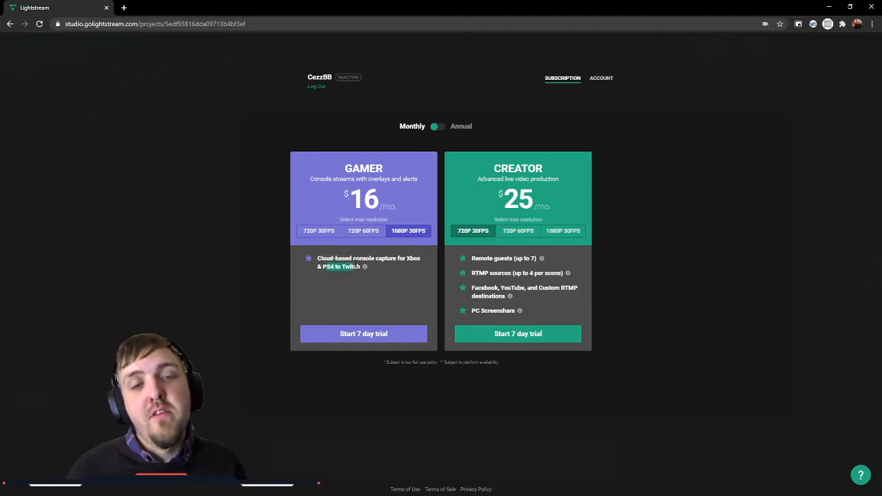
triple_click(379, 259)
left_click(359, 297)
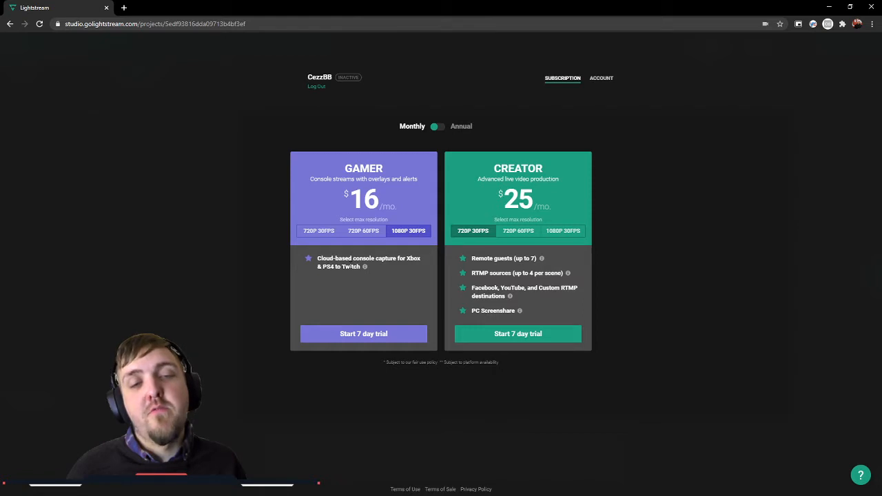
double_click(351, 267)
left_click(354, 300)
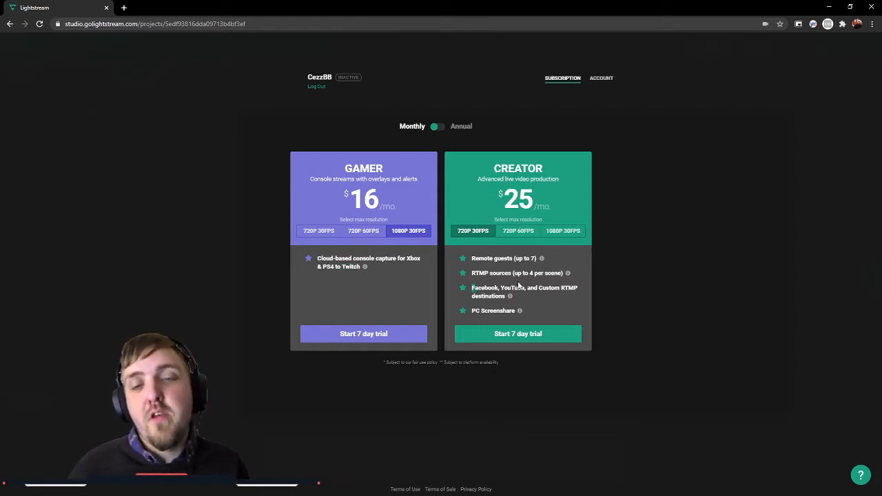
Step: Read the Creator plan's features, including streaming destinations, RTMP sources and PC screenshare
left_click_drag(471, 288, 563, 297)
left_click(564, 296)
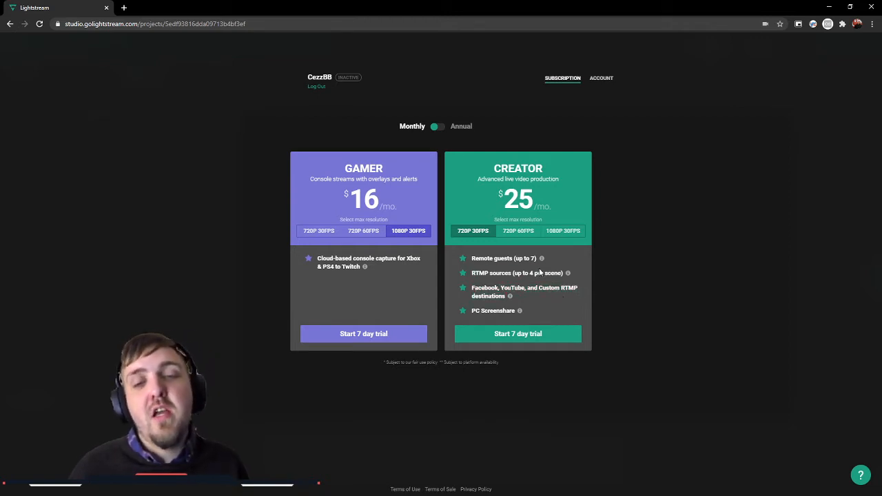
triple_click(541, 273)
left_click(576, 289)
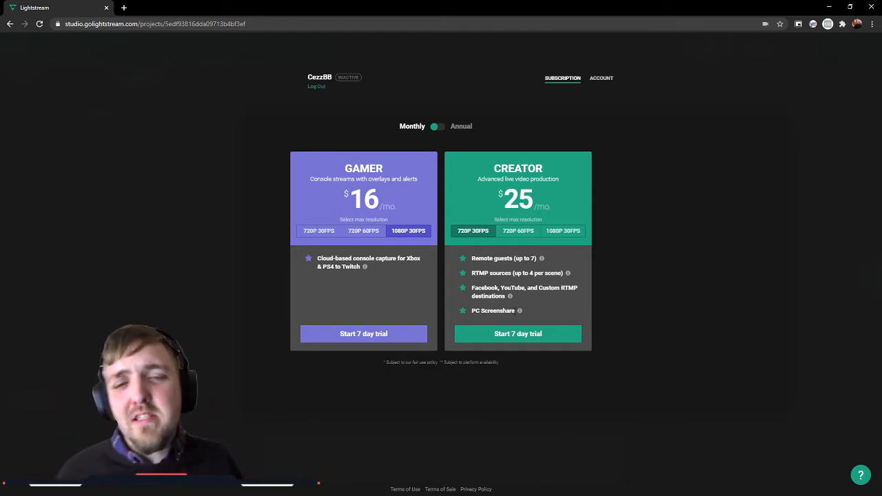
double_click(508, 314)
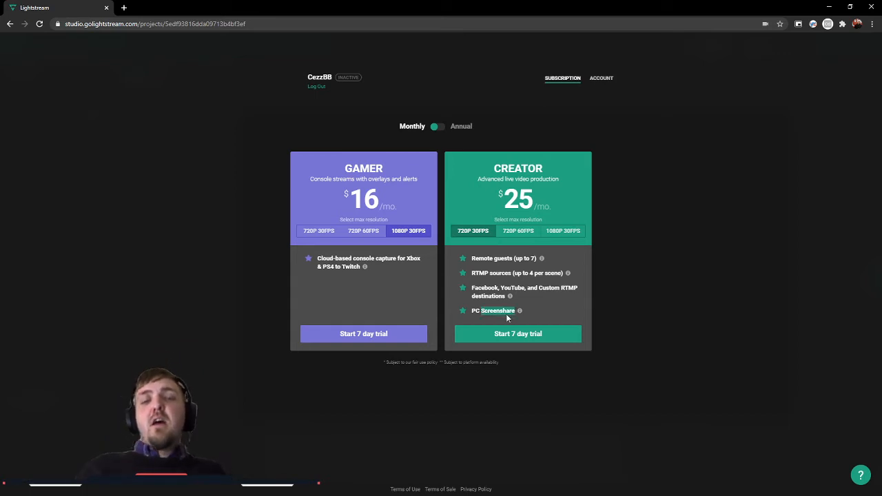
left_click(508, 317)
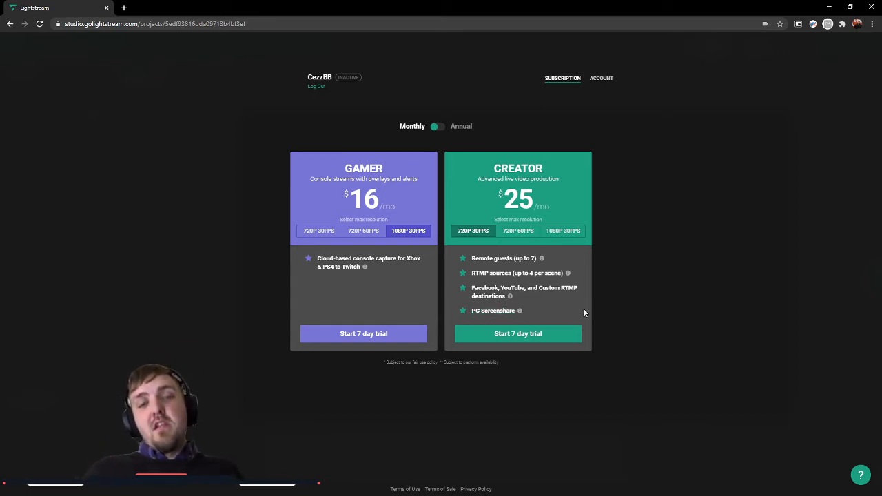
Step: Start the 7 day trial of the Gamer plan at 720p 30fps with monthly billing and dismiss the recommendation survey
left_click(313, 230)
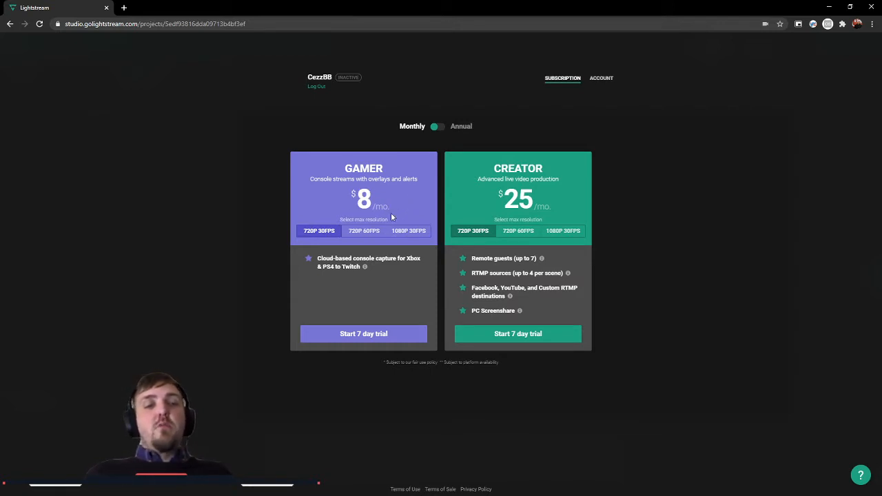
left_click(437, 126)
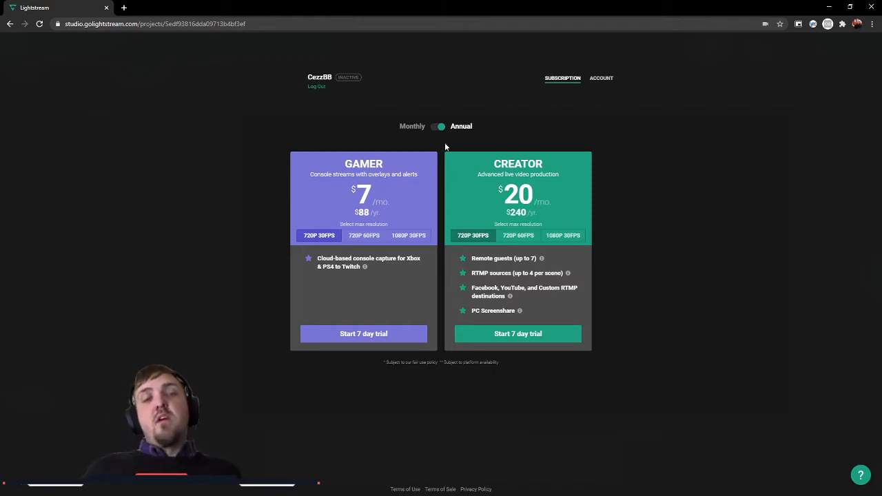
left_click(432, 128)
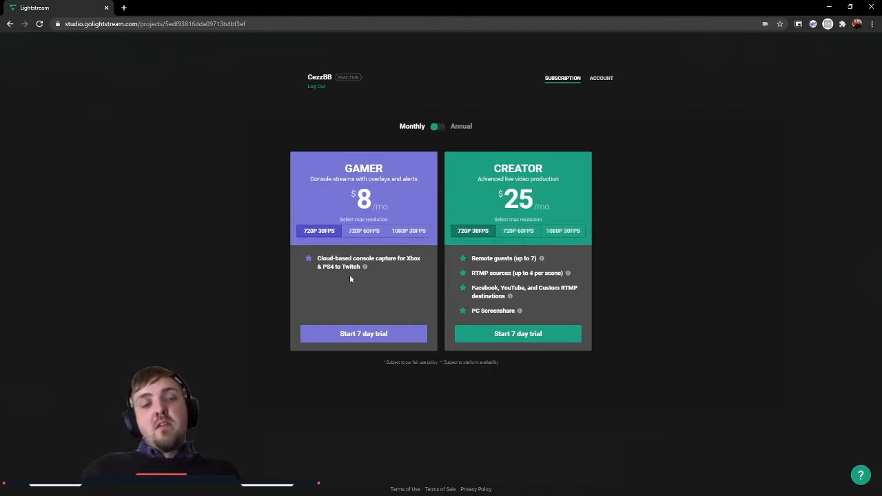
left_click(373, 336)
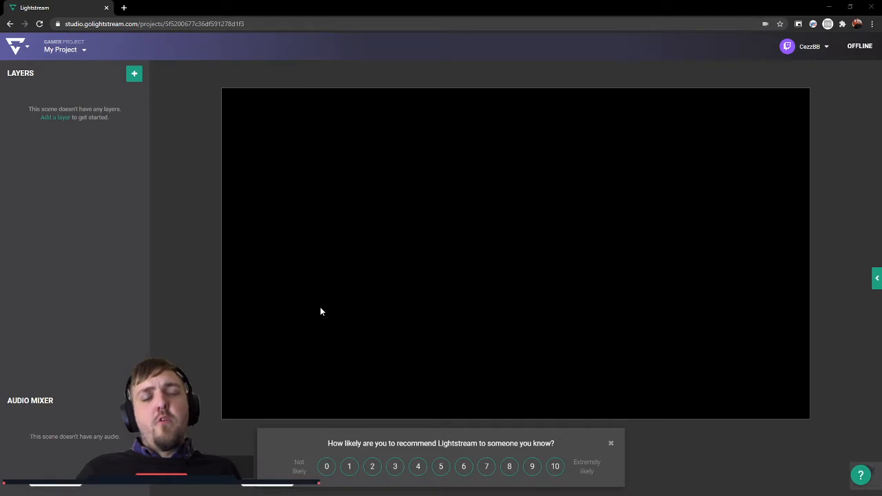
left_click(611, 446)
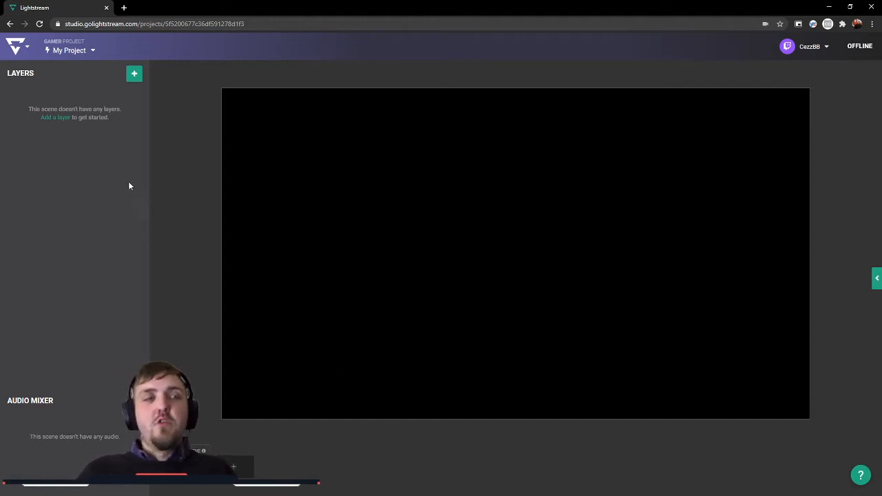
Step: Open the image library for a new layer and browse the built-in Lightstream and Mixer overlays
left_click(133, 74)
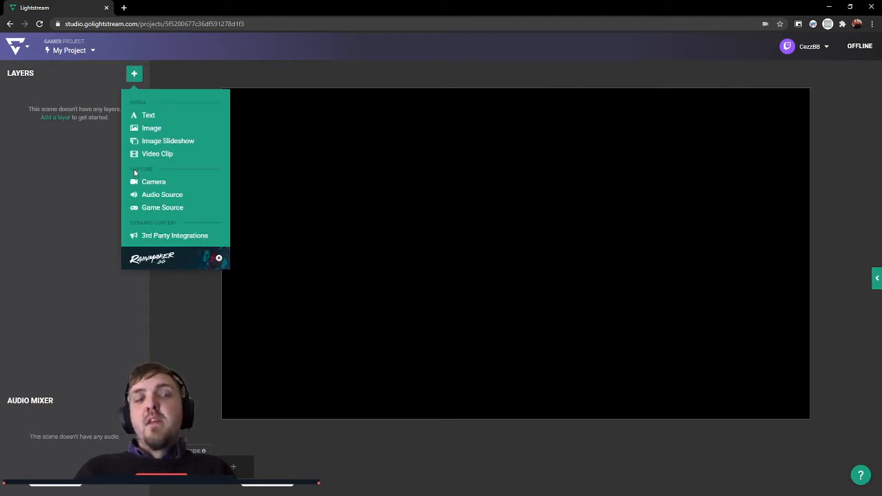
left_click(75, 151)
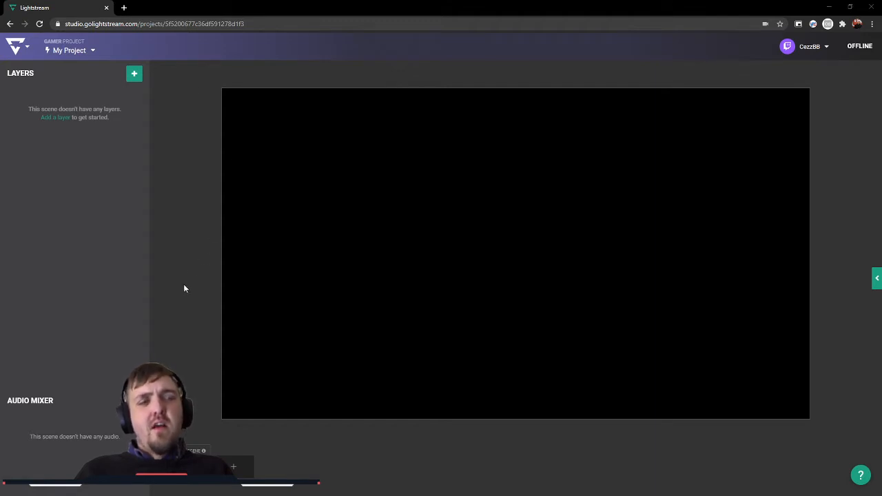
left_click(135, 73)
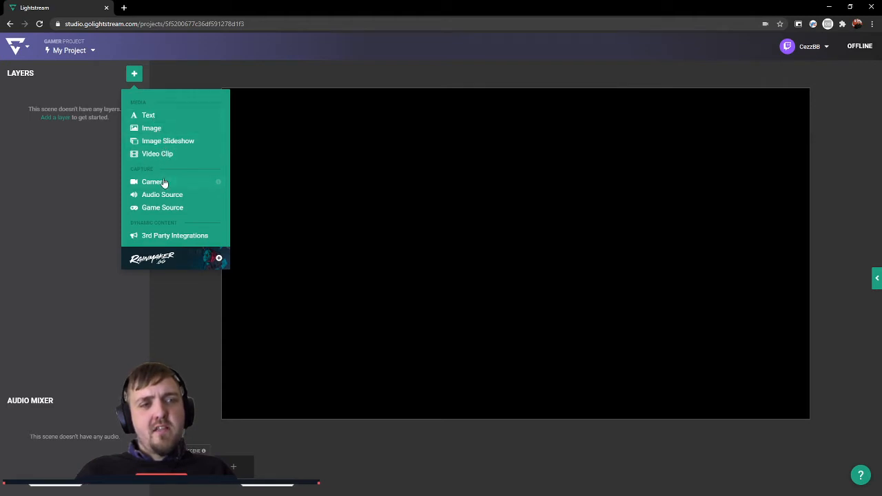
left_click(155, 128)
mouse_move(37, 258)
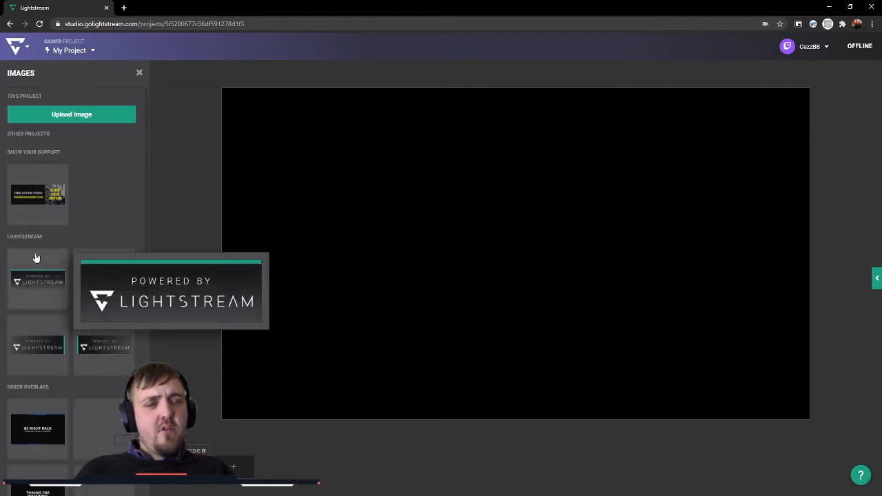
mouse_move(37, 195)
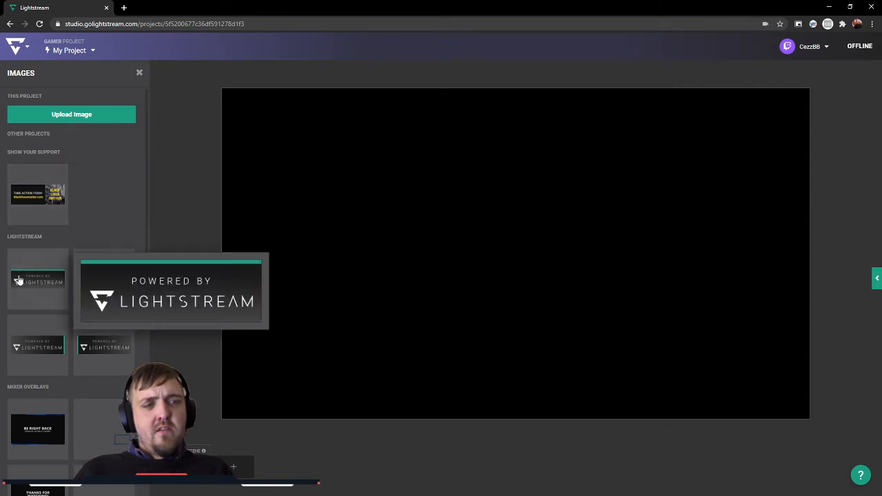
scroll(31, 284, "down", 2)
mouse_move(95, 161)
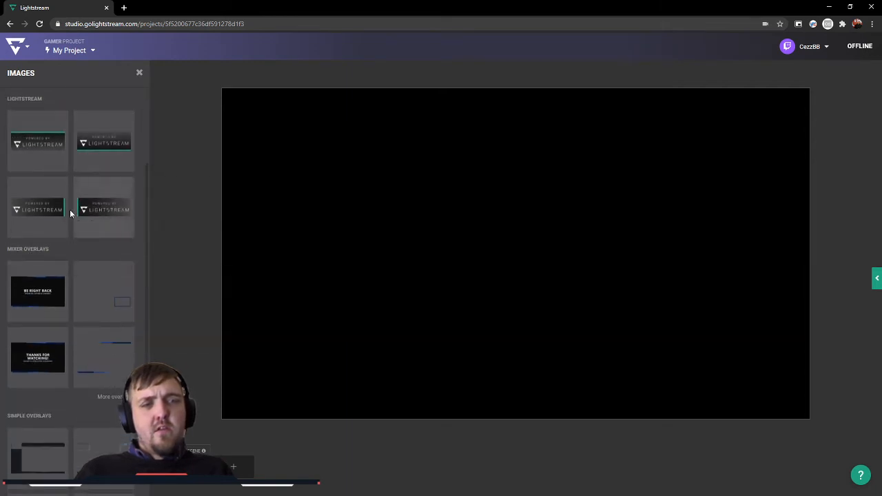
scroll(61, 240, "down", 1)
mouse_move(61, 240)
scroll(61, 241, "down", 2)
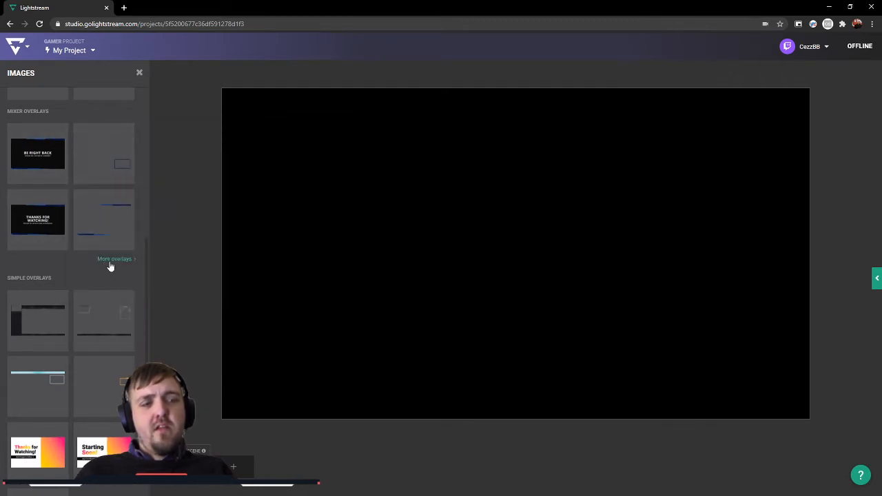
left_click(110, 263)
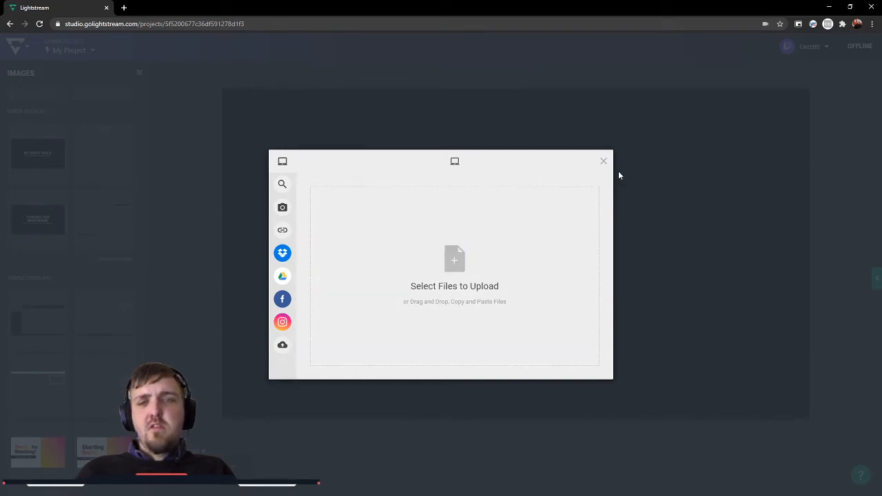
left_click(618, 175)
left_click(115, 261)
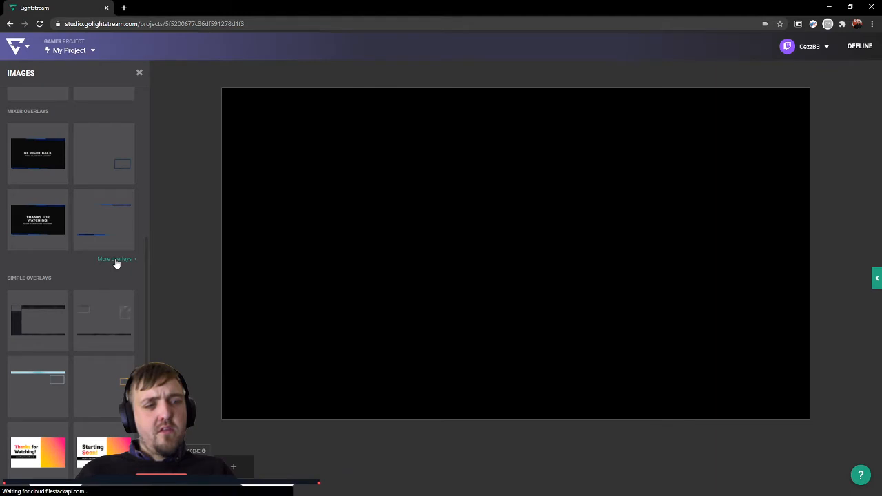
left_click(604, 162)
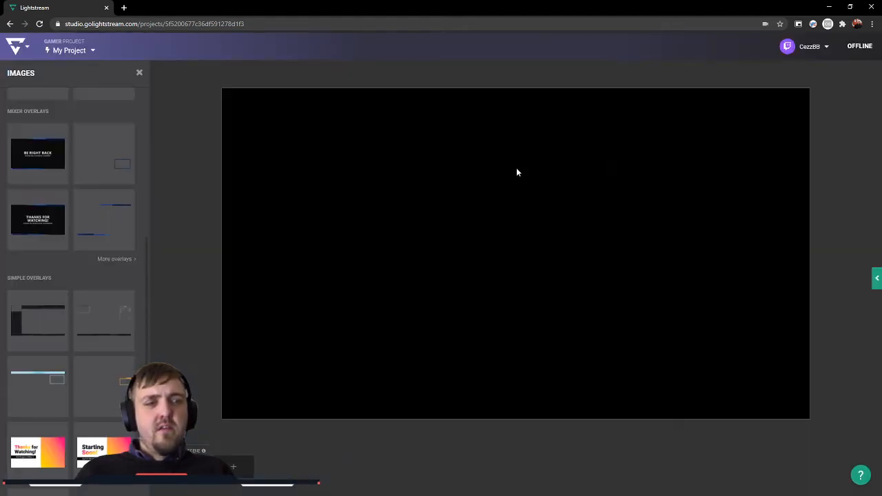
Step: Add the "Starting Soon!" image from the simple overlays as a layer in the scene
scroll(41, 310, "down", 3)
mouse_move(47, 236)
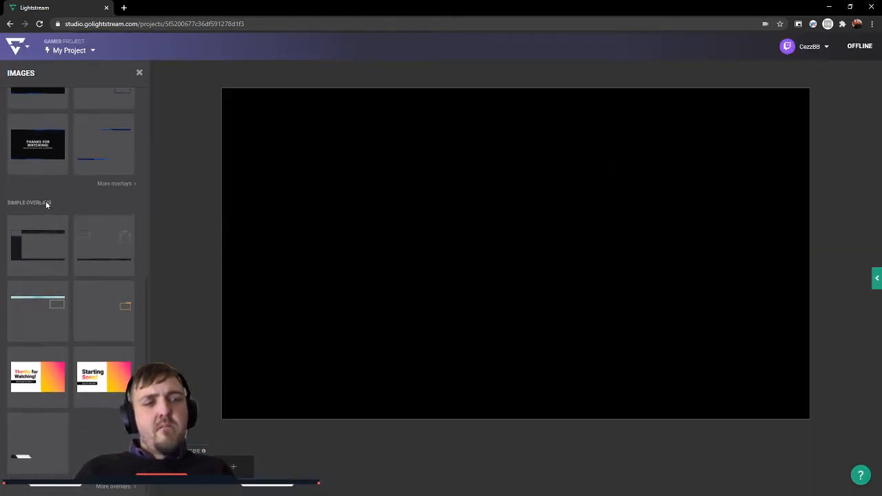
mouse_move(88, 376)
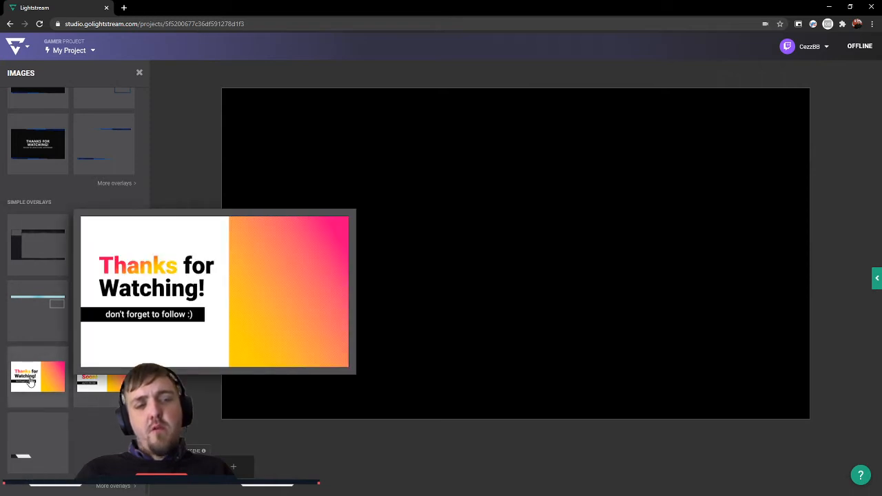
mouse_move(59, 339)
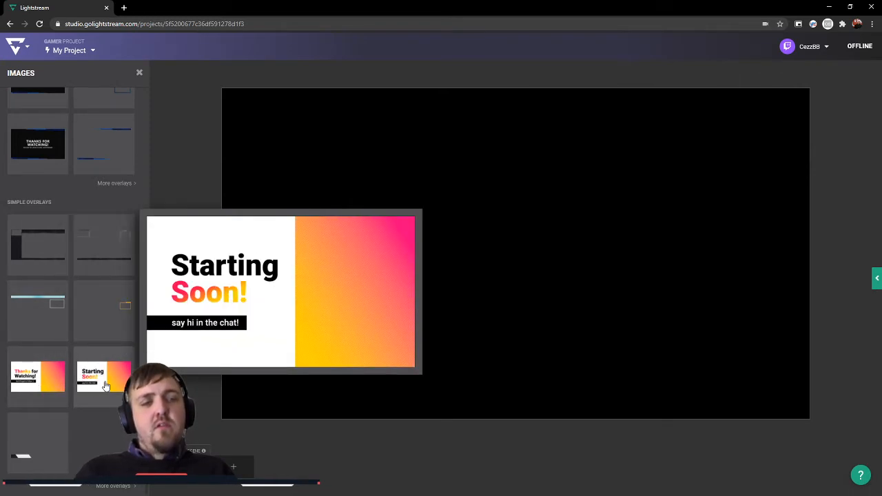
left_click(105, 385)
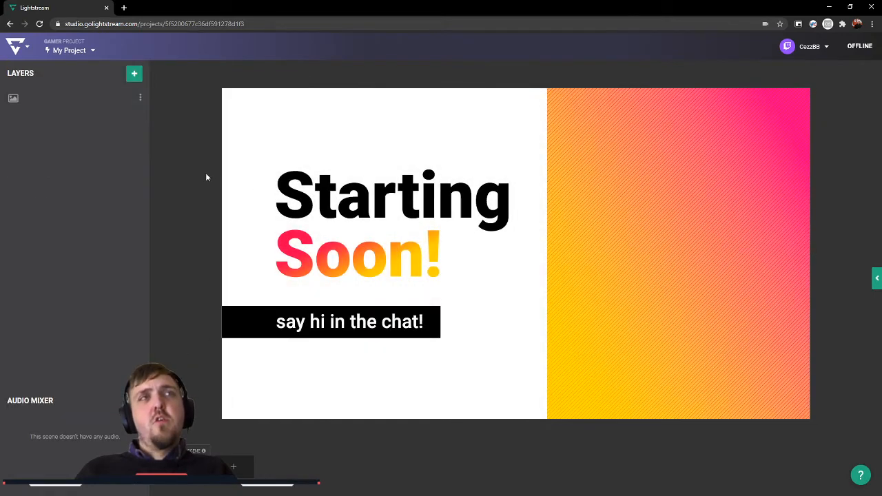
left_click(544, 259)
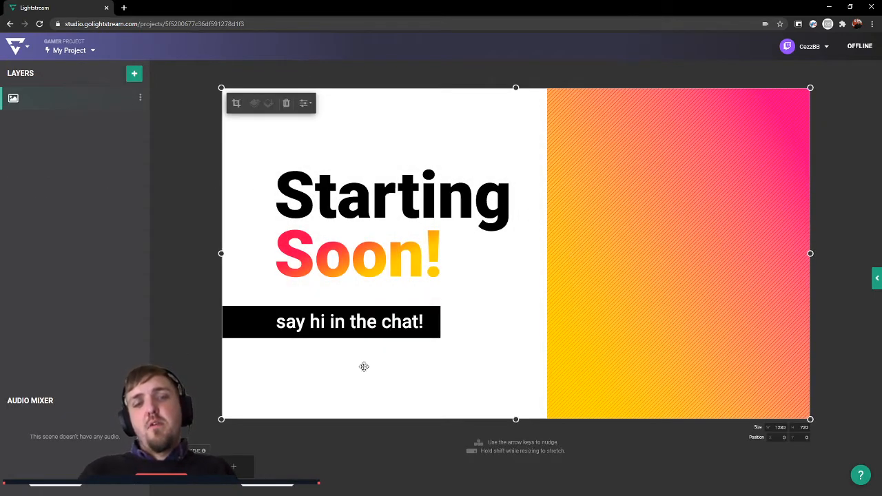
left_click(199, 334)
left_click(468, 314)
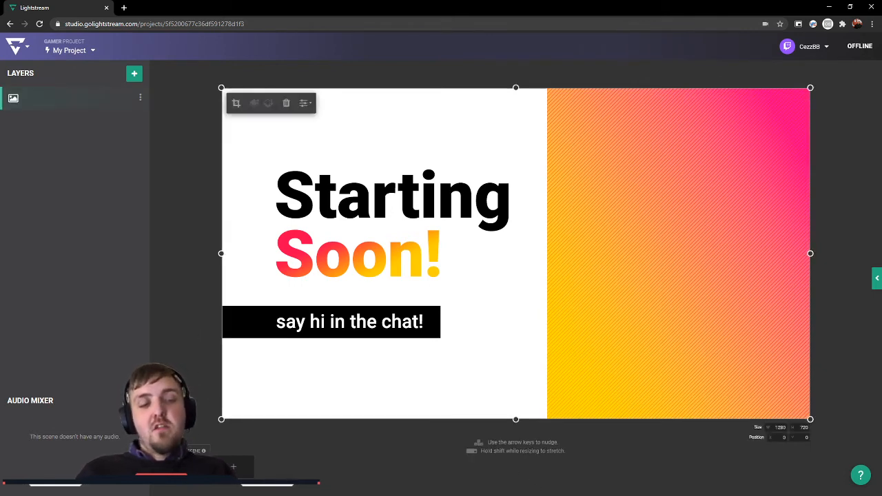
left_click(175, 330)
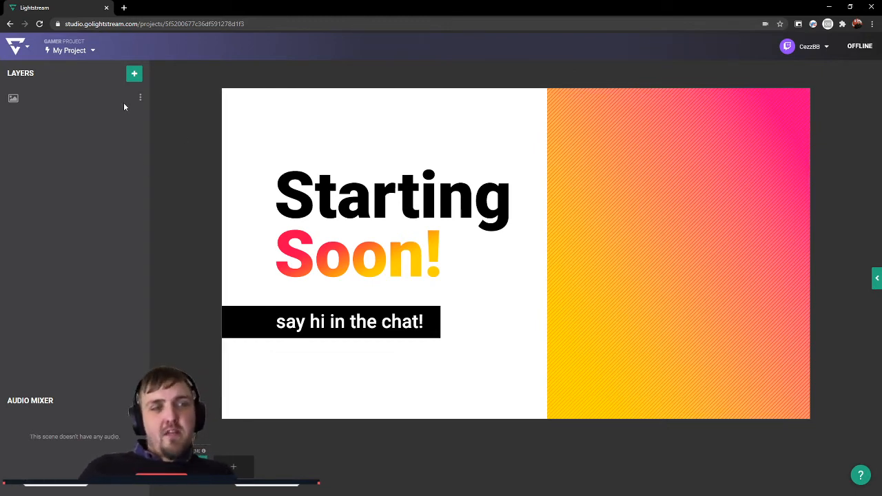
Step: Start adding a video clip layer and open the video upload dialog
left_click(134, 76)
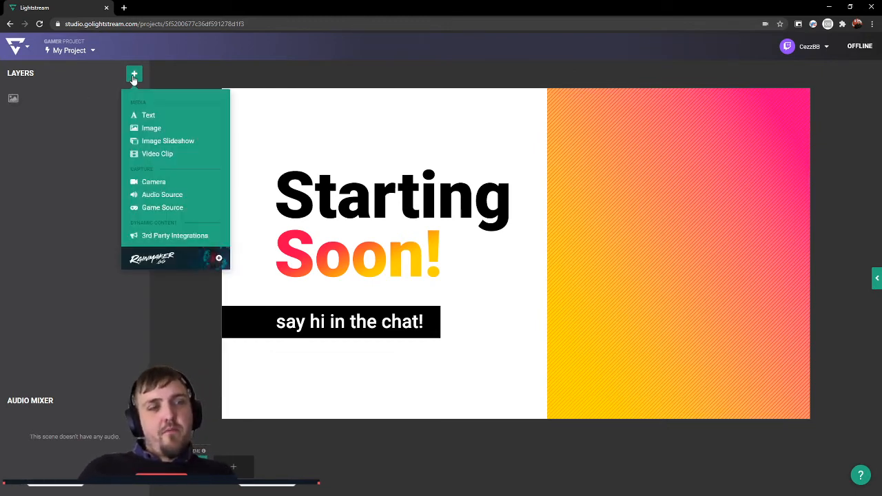
left_click(157, 153)
left_click(110, 169)
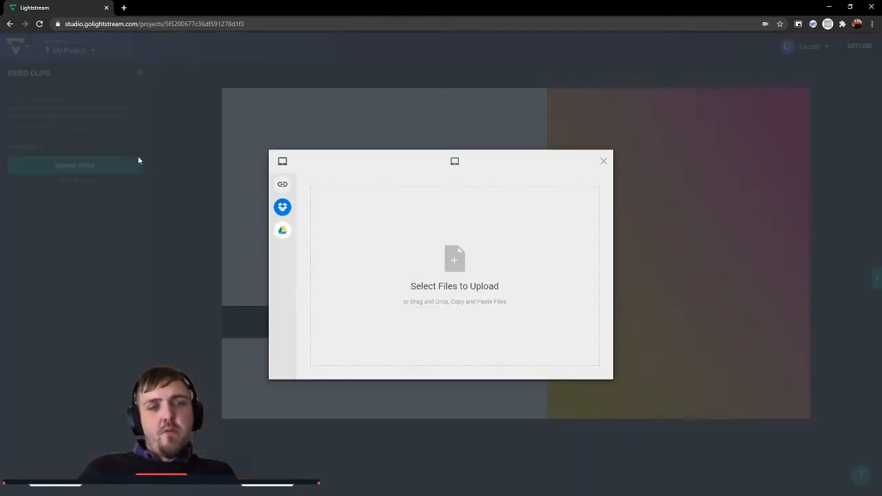
left_click(362, 261)
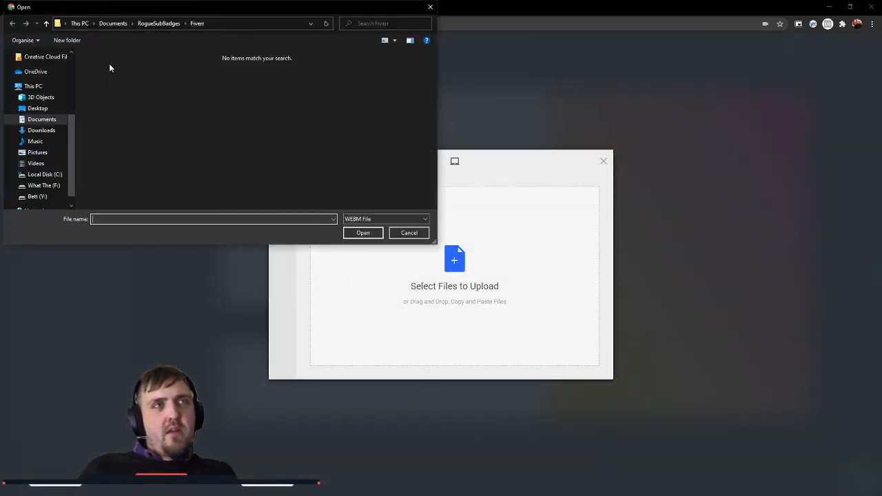
scroll(62, 148, "down", 1)
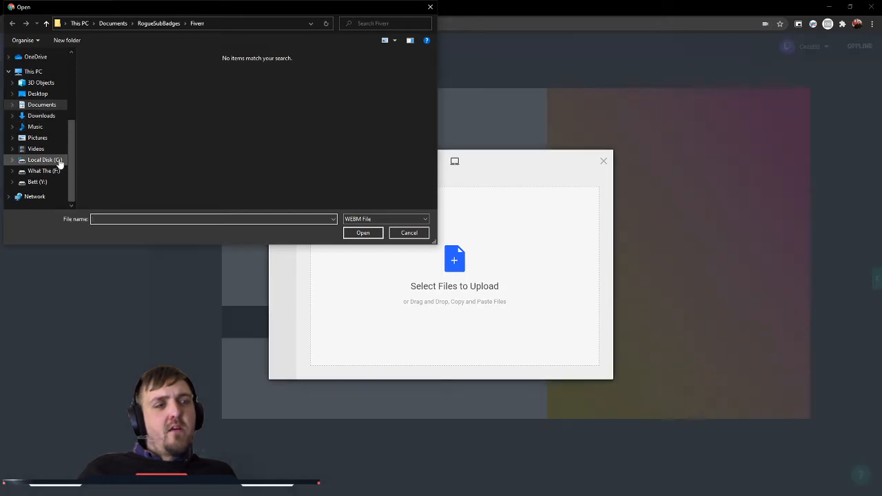
left_click(59, 160)
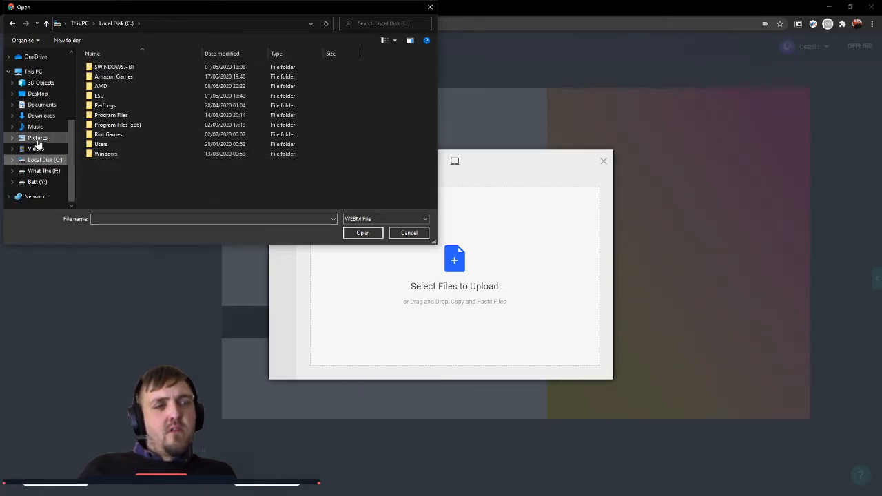
left_click(43, 152)
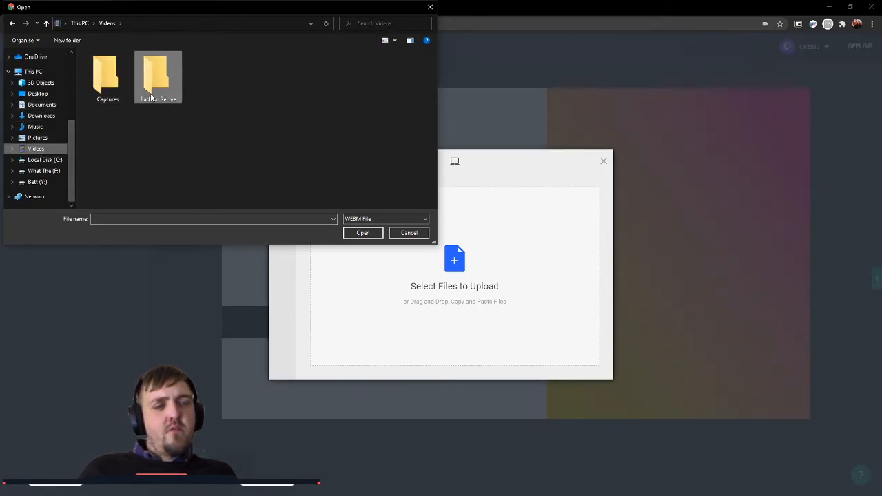
double_click(157, 89)
left_click(106, 23)
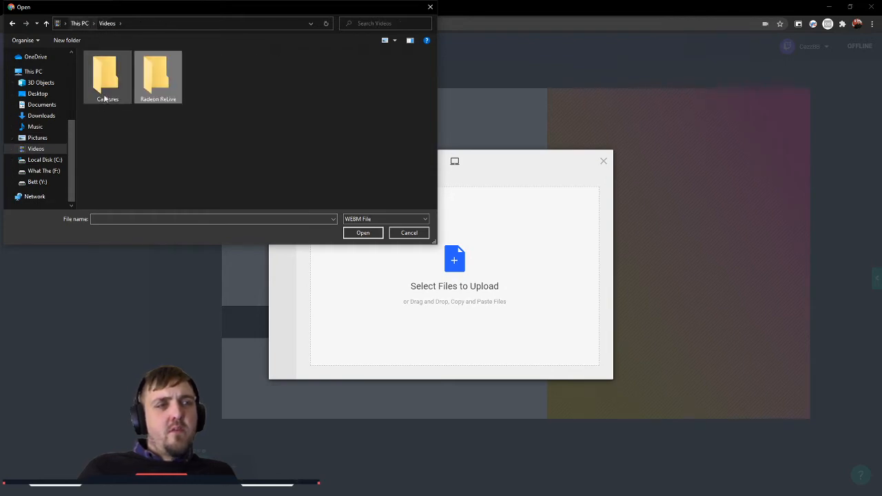
double_click(104, 95)
left_click(43, 149)
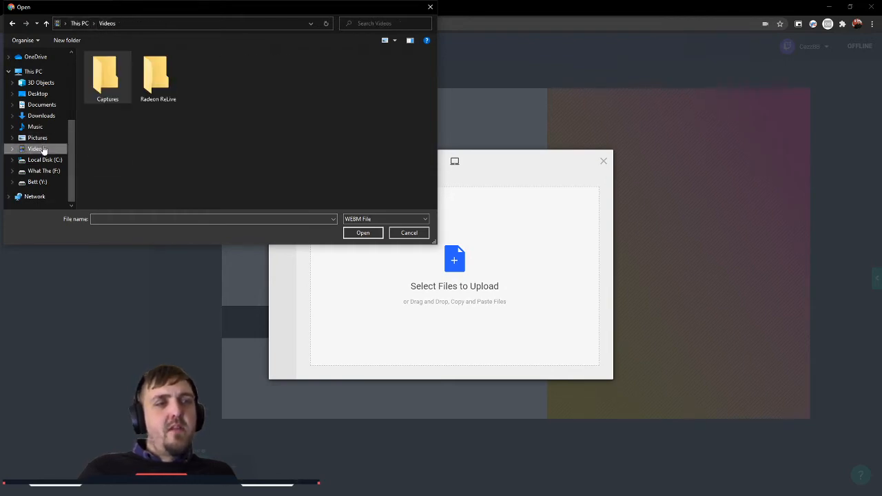
scroll(50, 153, "up", 4)
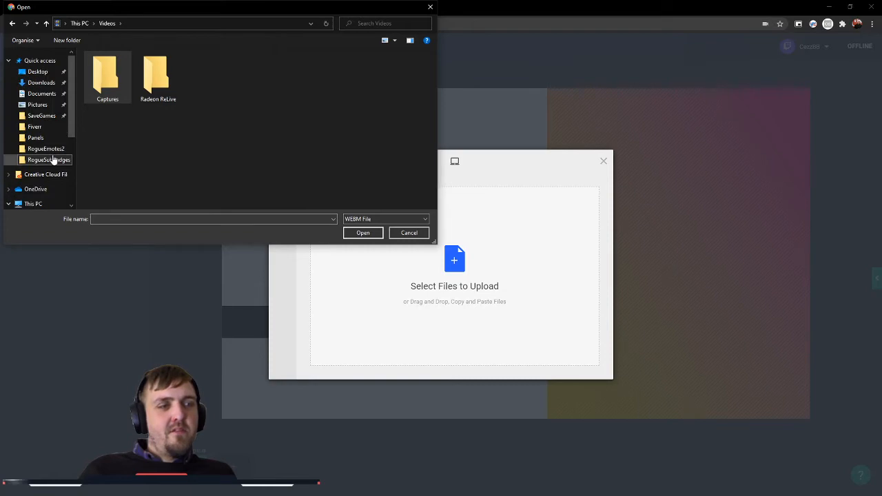
left_click(429, 9)
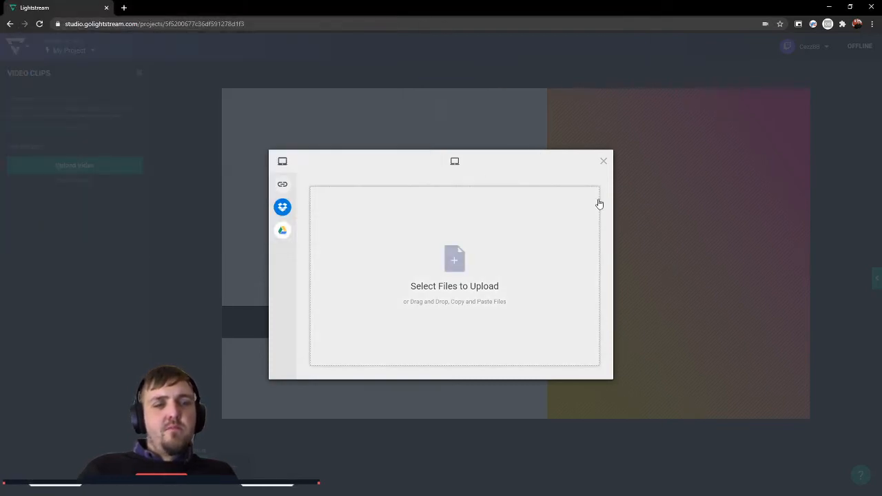
left_click(604, 161)
left_click(75, 167)
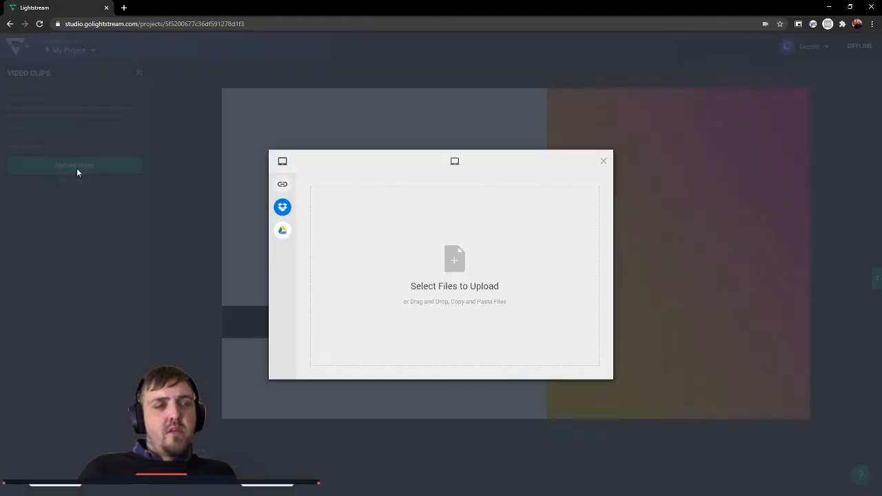
left_click(604, 161)
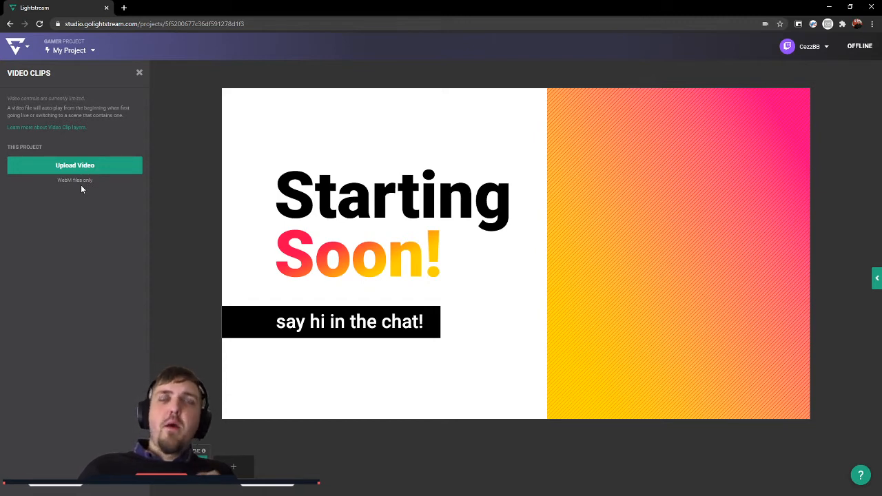
Step: Upload the "80" WebM video from the user's Downloads folder and add it to the scene as a video clip layer
left_click(100, 160)
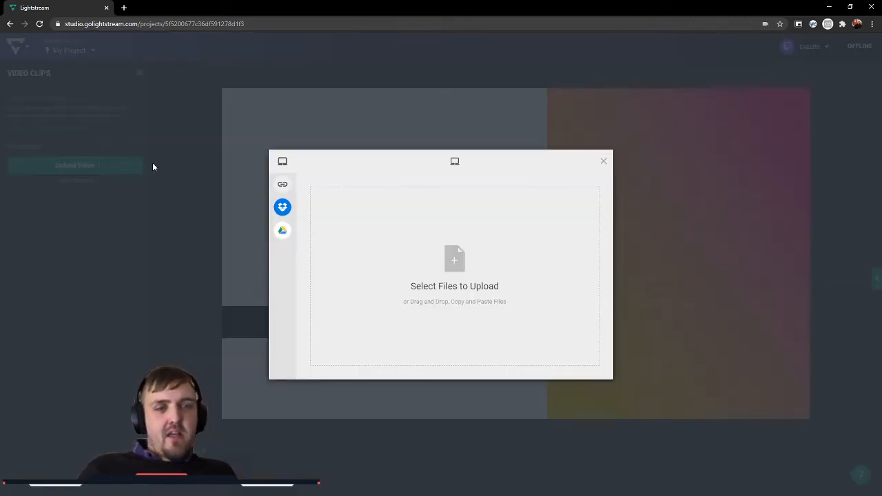
left_click(414, 253)
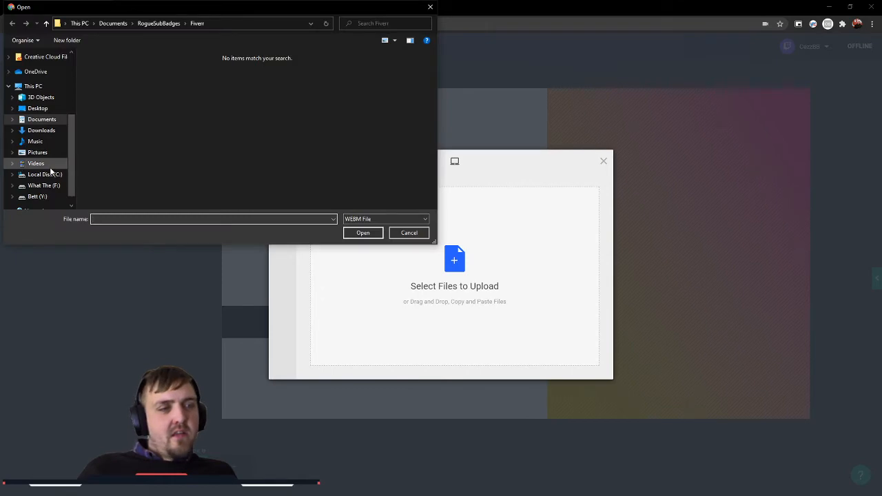
left_click(44, 174)
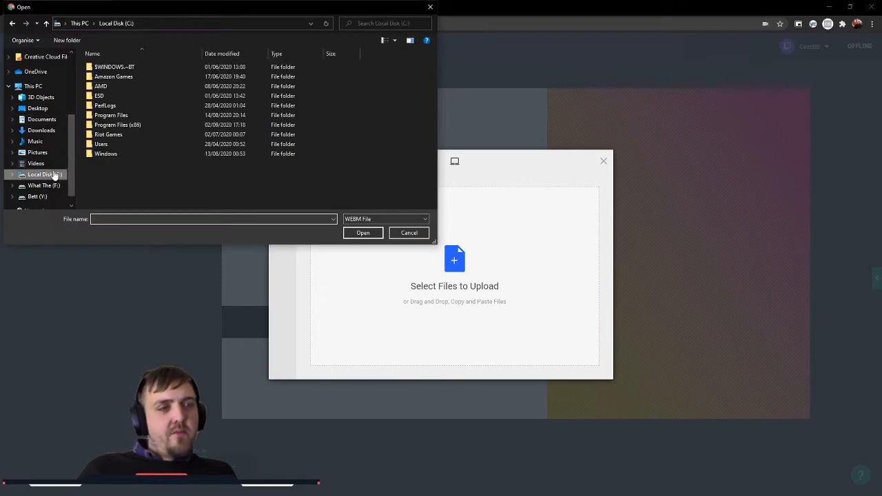
double_click(115, 145)
double_click(114, 136)
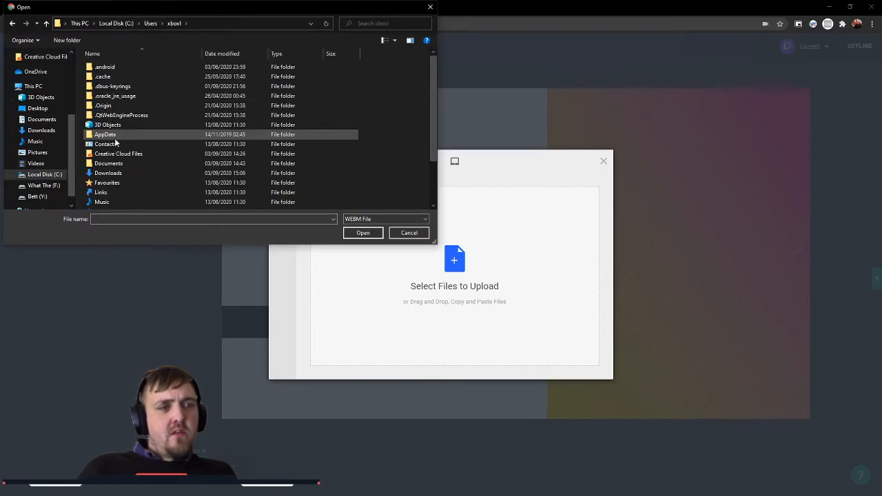
double_click(126, 174)
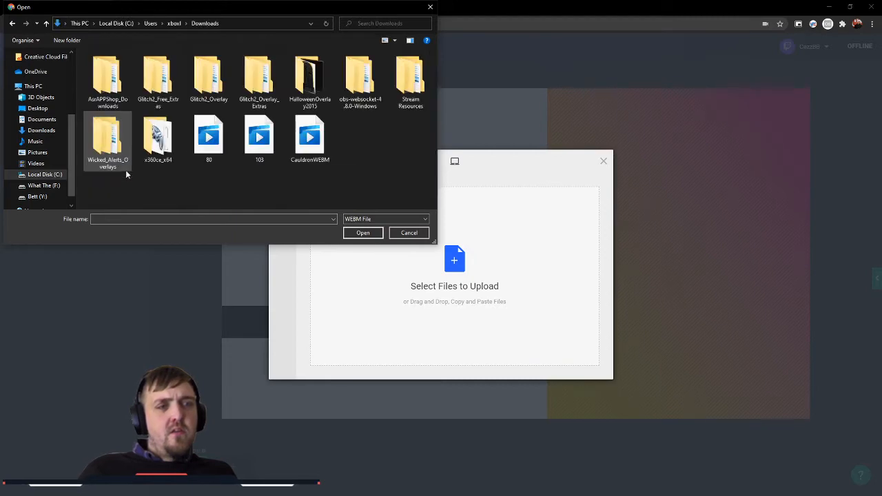
left_click(211, 151)
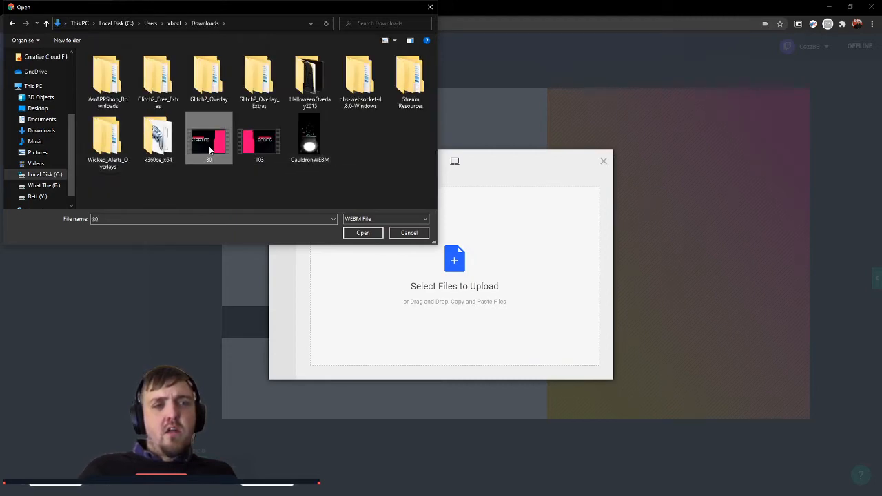
double_click(210, 151)
left_click(585, 366)
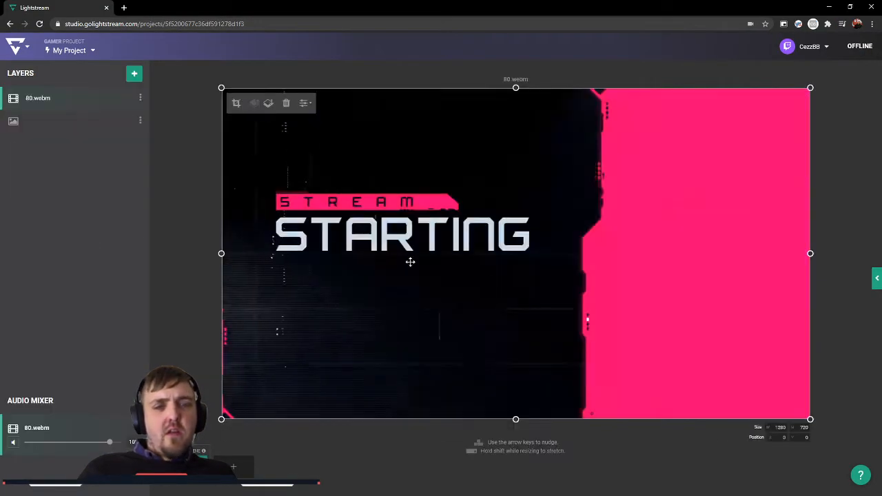
left_click(197, 258)
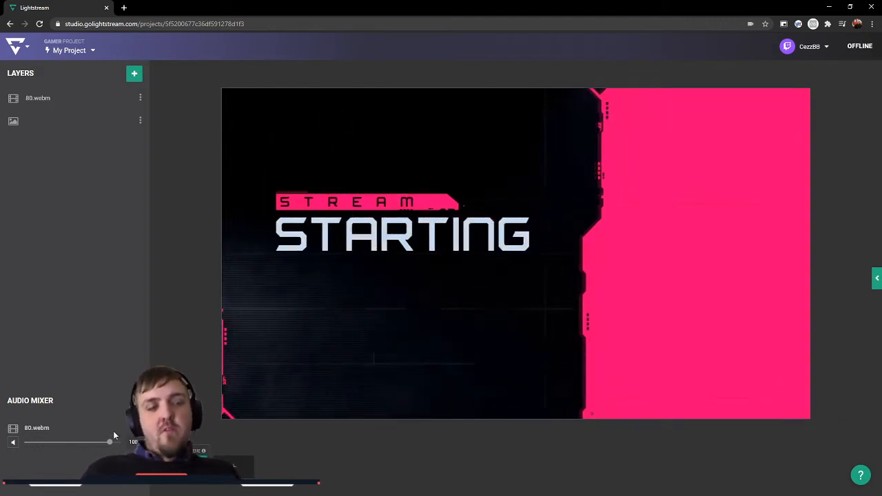
Step: Check which file types the video clip upload accepts, and close the dialogs without uploading
left_click(135, 74)
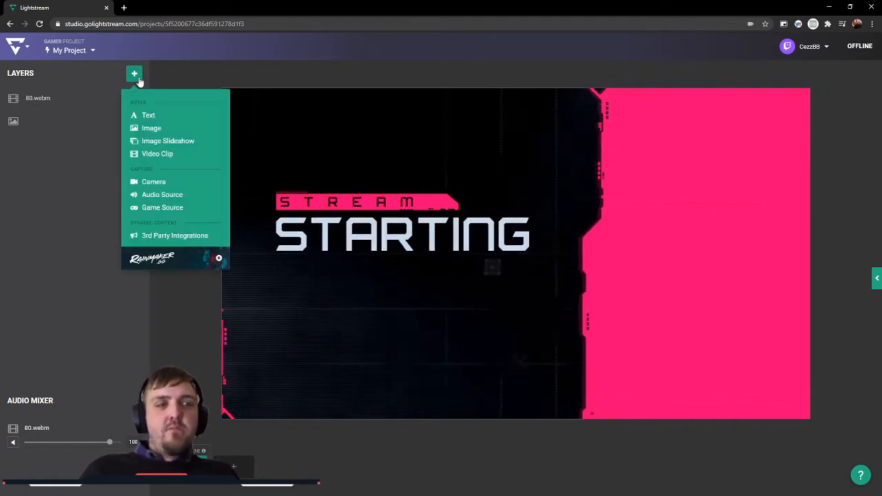
left_click(172, 159)
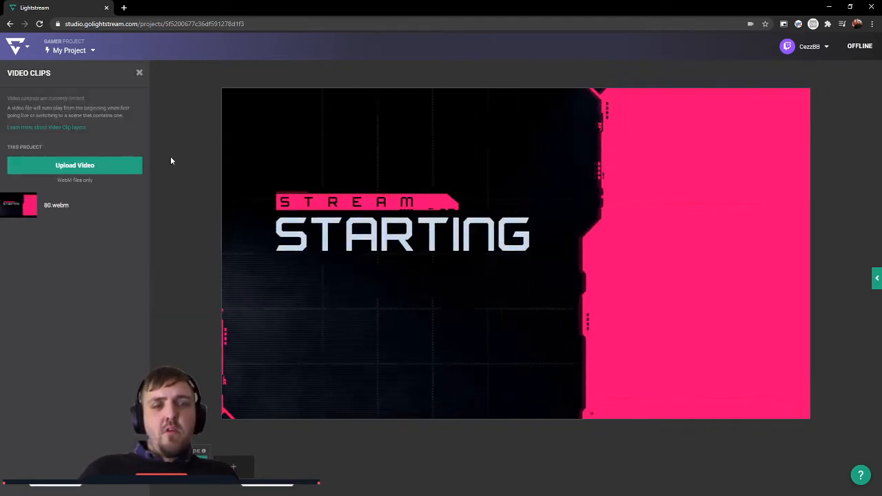
left_click(117, 166)
left_click(454, 265)
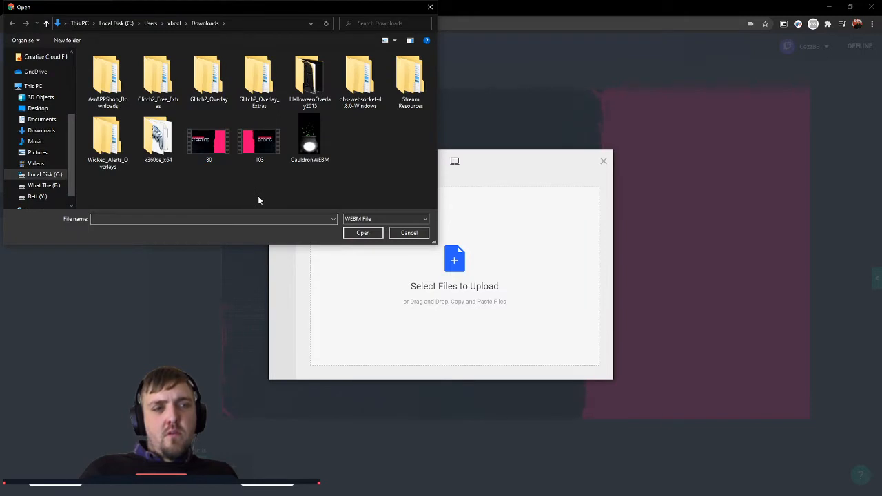
left_click(355, 219)
left_click(337, 184)
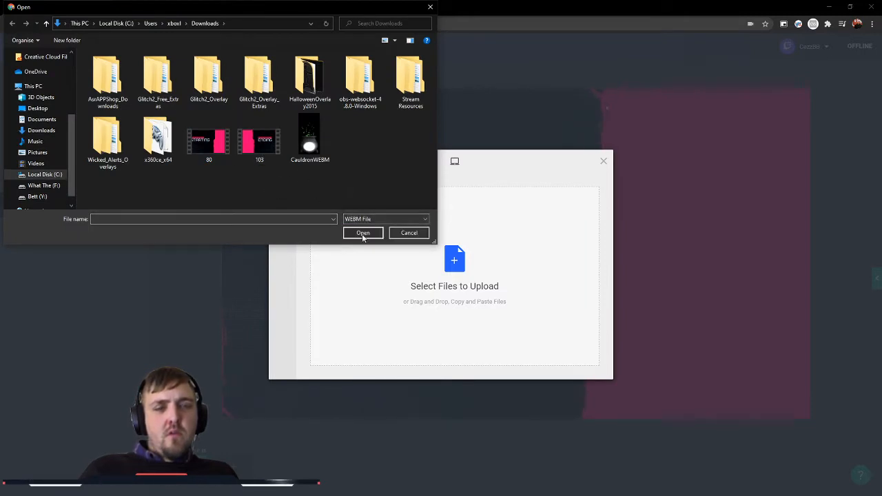
left_click(407, 232)
left_click(601, 161)
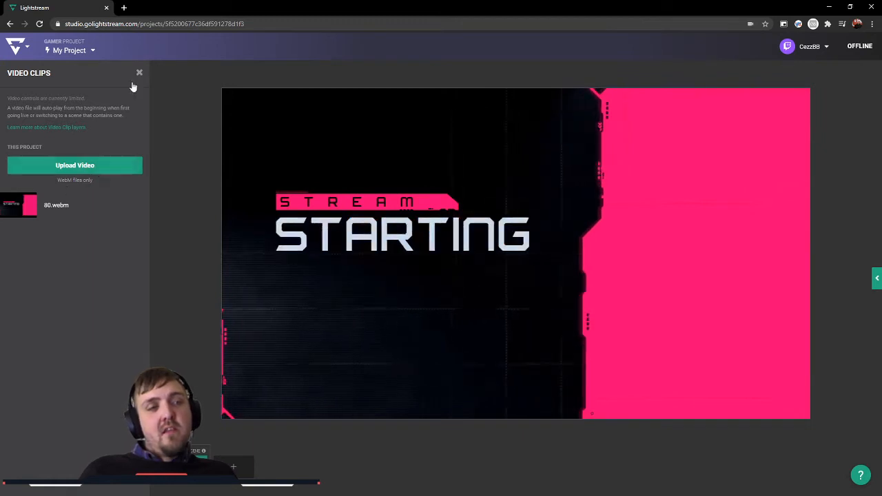
Step: Delete the Starting Soon image layer and add a text layer beneath the STARTING title at about X 127, Y 379
left_click(140, 73)
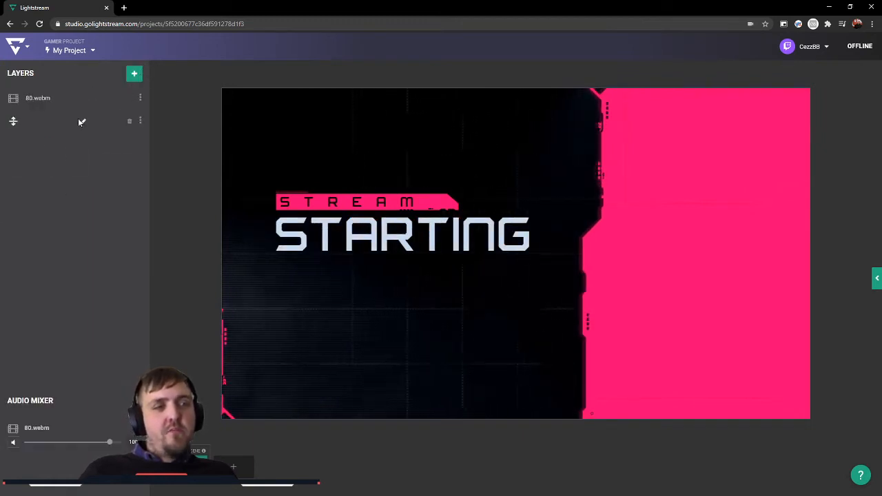
left_click(135, 74)
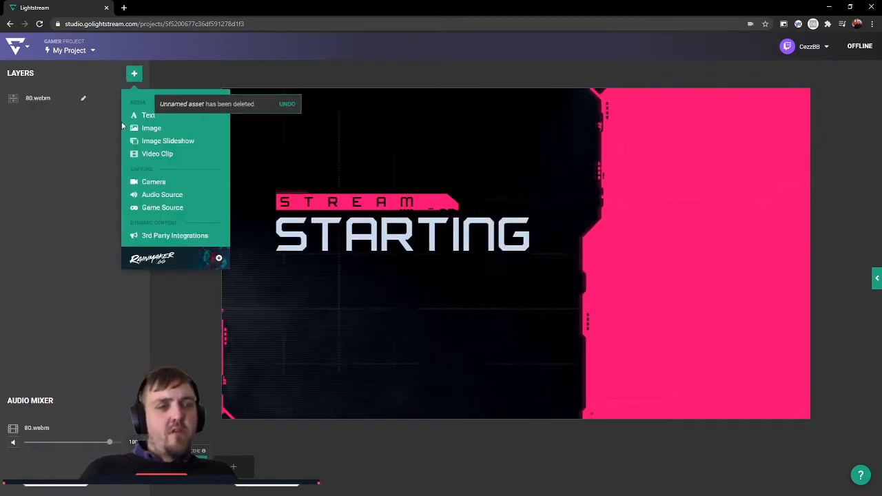
left_click(162, 120)
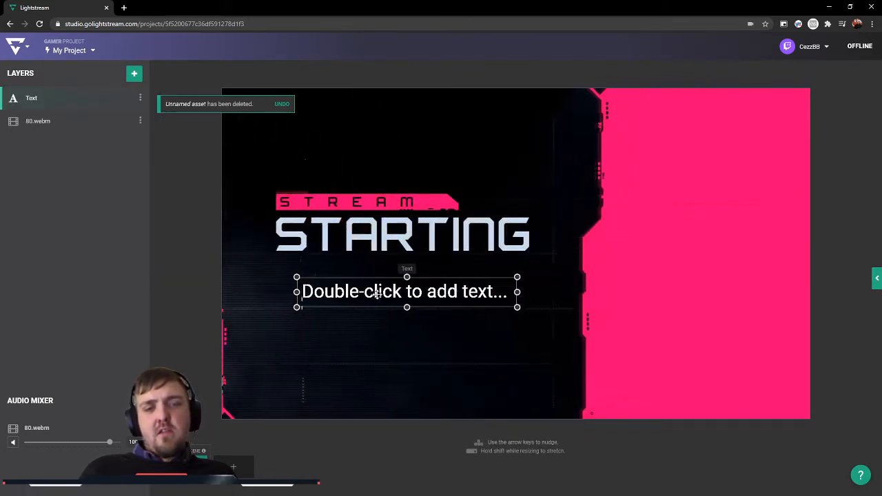
left_click(377, 293)
left_click_drag(388, 288, 359, 277)
Step: Replace the text layer's placeholder with "The Po-Ta-To Media"
double_click(359, 286)
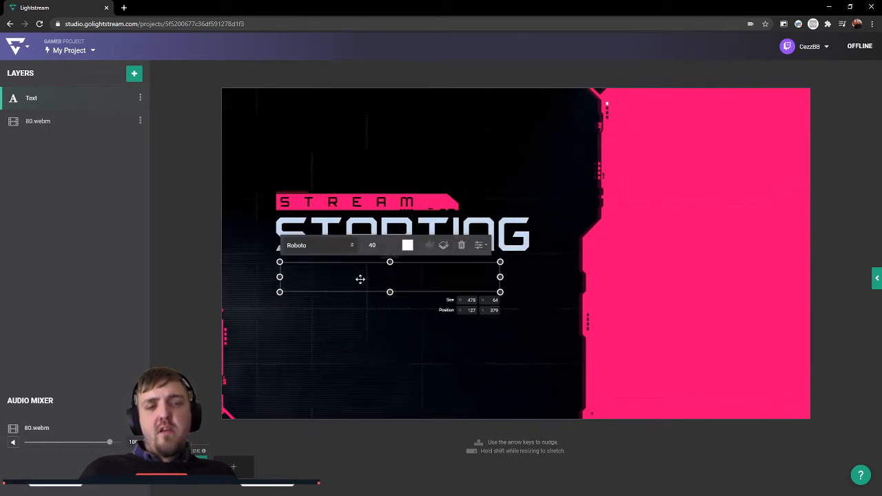
type("The ")
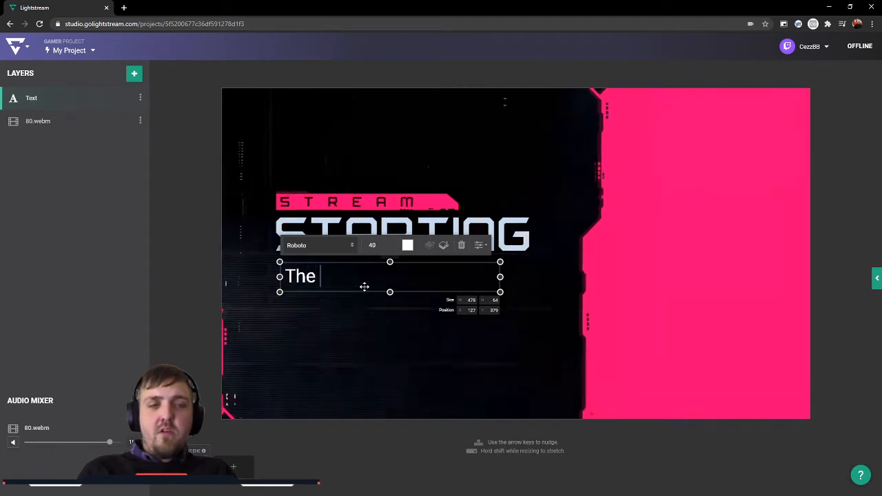
type("M")
key("BackSpace")
key("BackSpace")
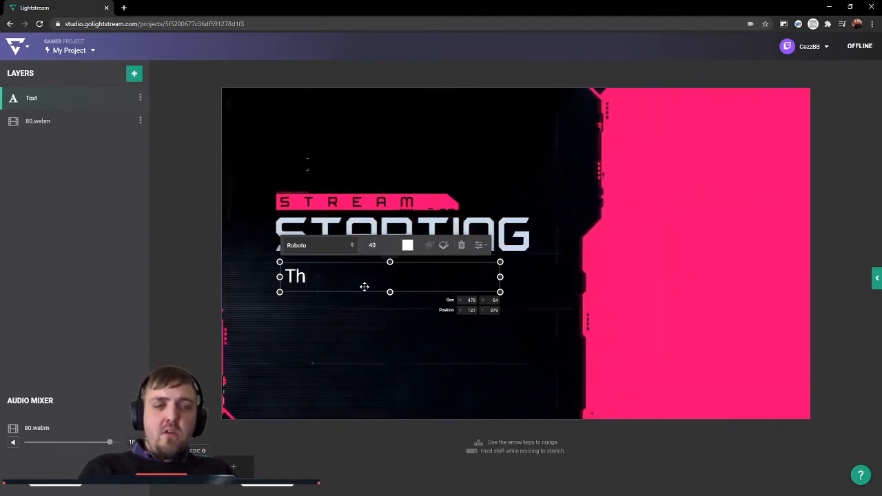
type("Po-Ta-To Media")
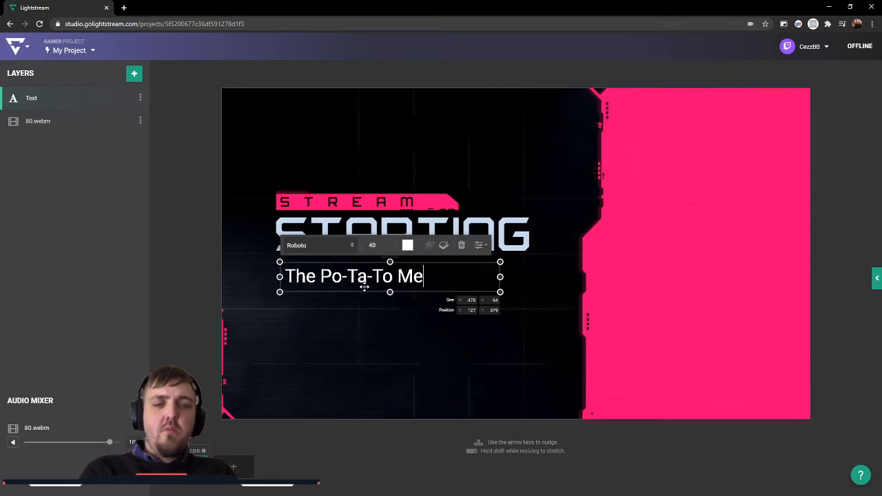
Step: Change the font of the "The Po-Ta-To Media" text layer to Pacifico
left_click(439, 357)
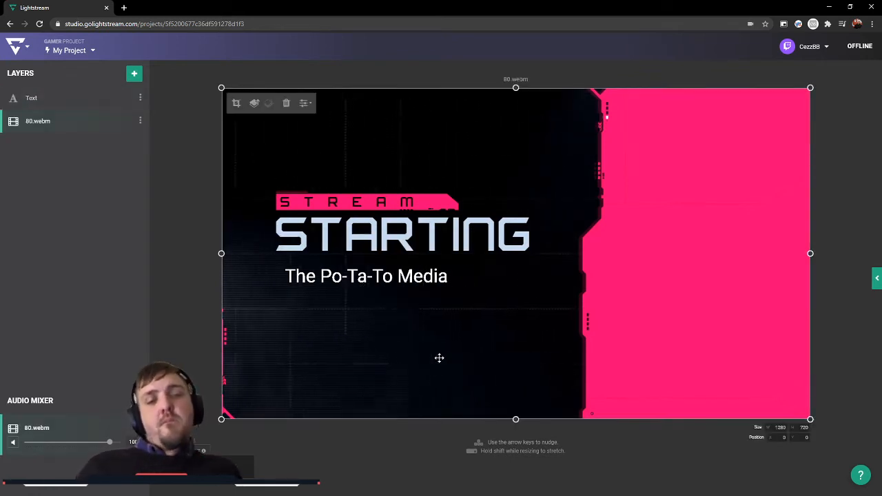
left_click(384, 277)
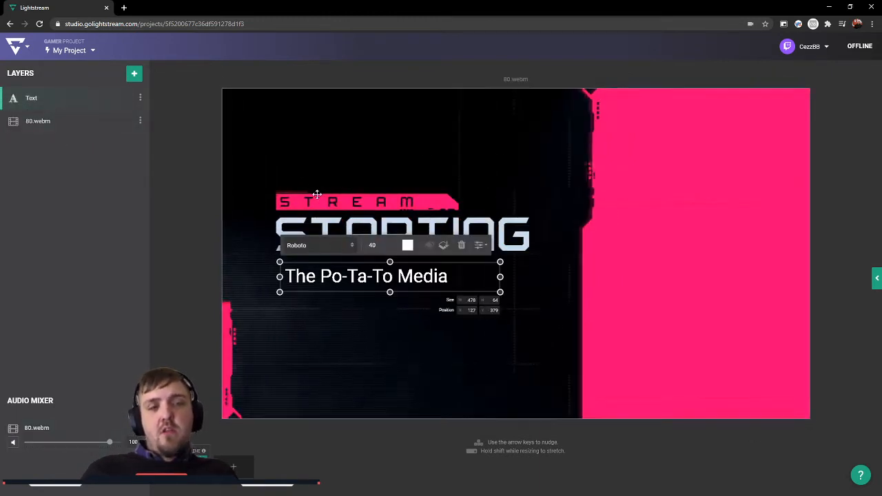
left_click(341, 246)
scroll(356, 297, "down", 2)
scroll(355, 298, "down", 4)
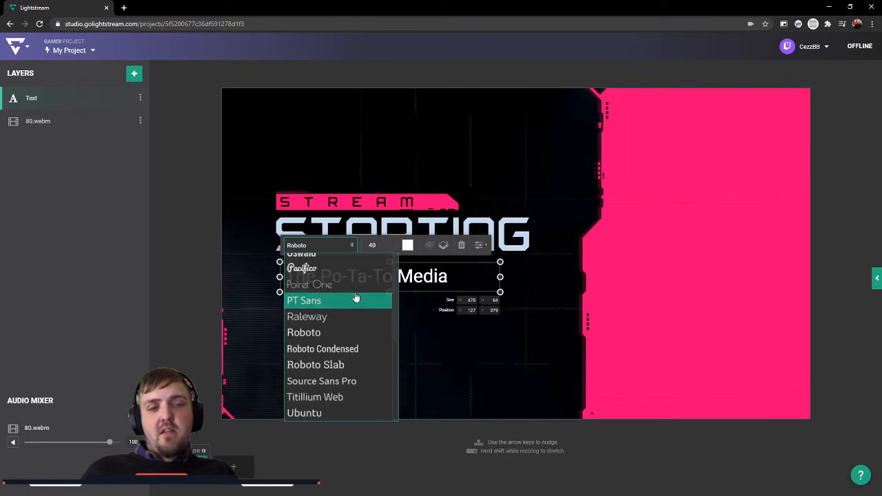
scroll(358, 406, "up", 6)
scroll(358, 405, "down", 3)
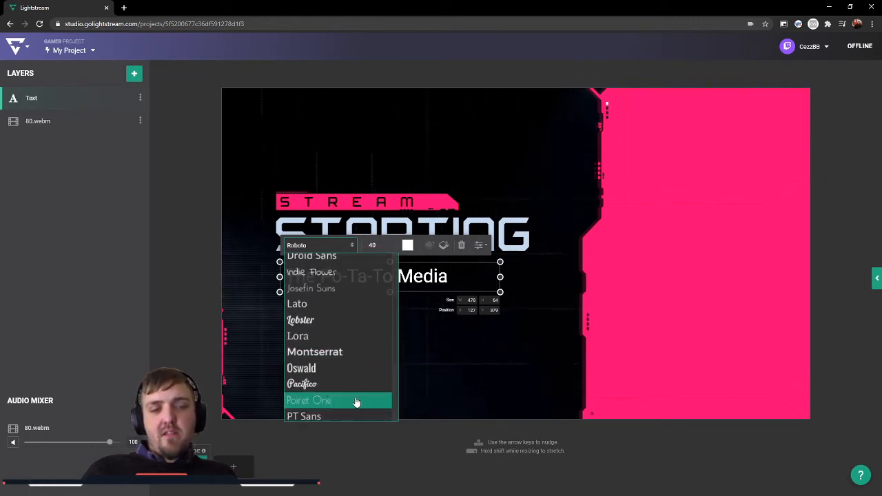
left_click(331, 363)
left_click(392, 343)
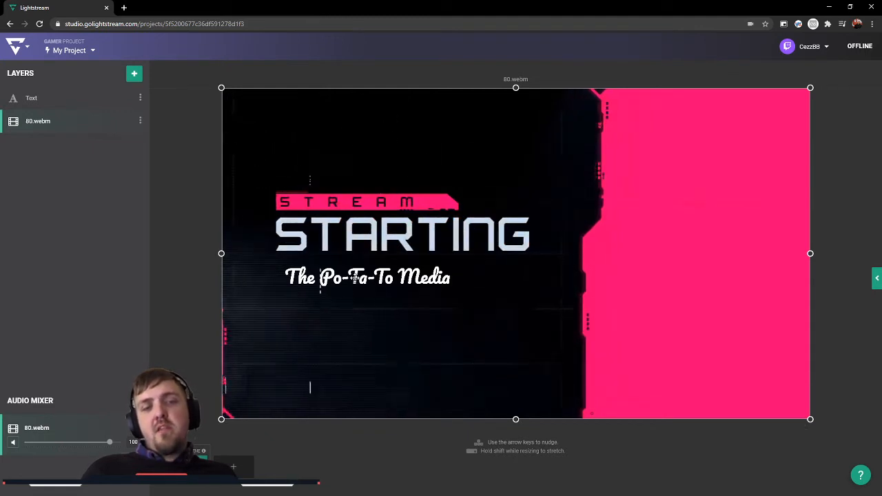
Step: Start adding an image layer and open the file chooser for uploading a local image
left_click(136, 73)
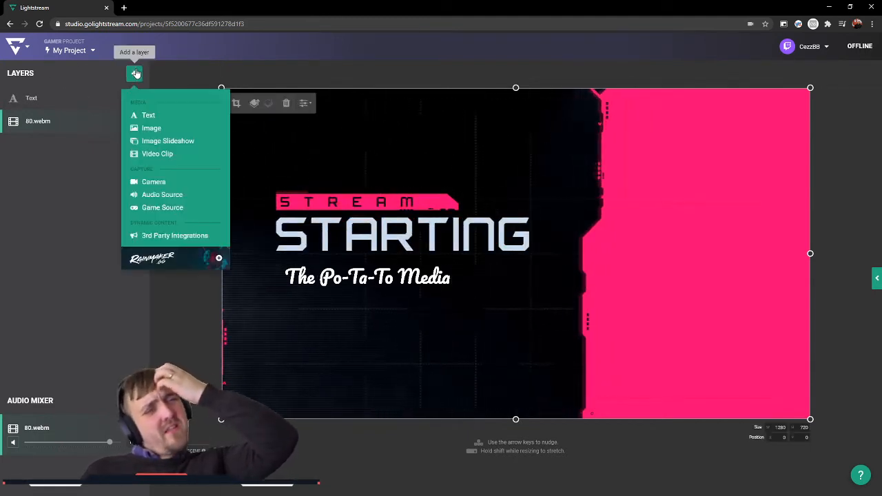
left_click(152, 130)
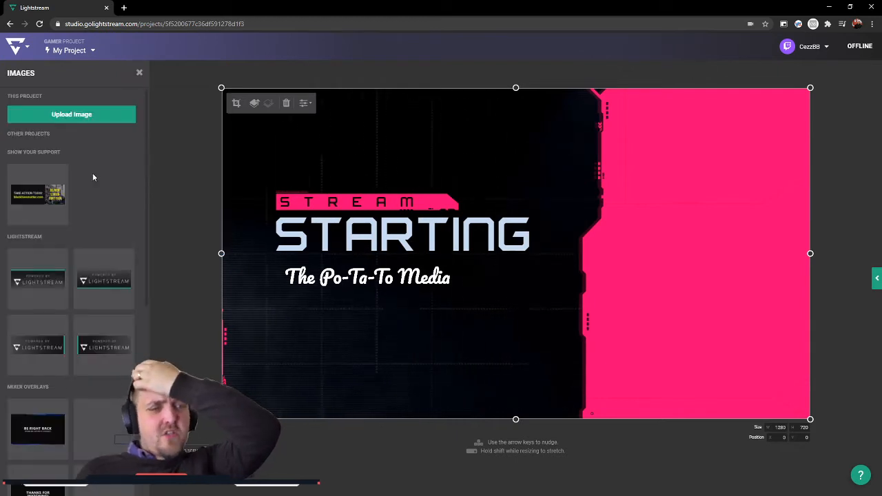
left_click(103, 115)
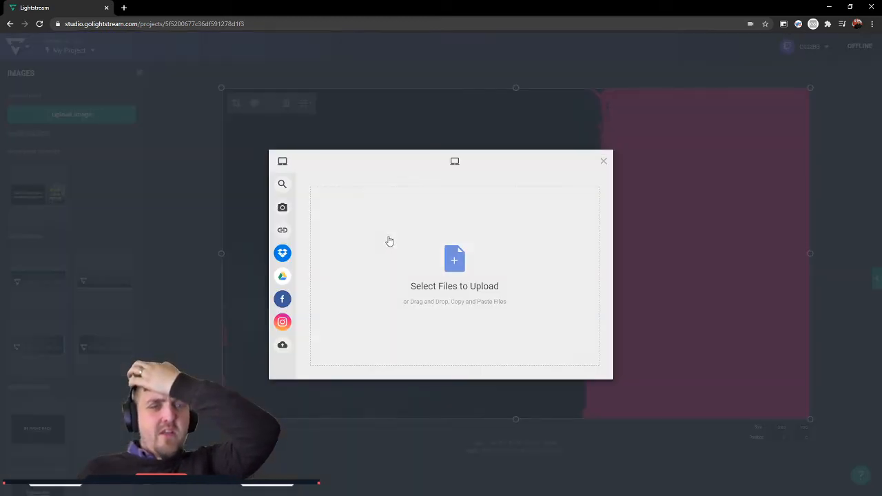
left_click(406, 255)
Step: Look through the image files in the Downloads folder for the overlay graphics
scroll(259, 188, "down", 5)
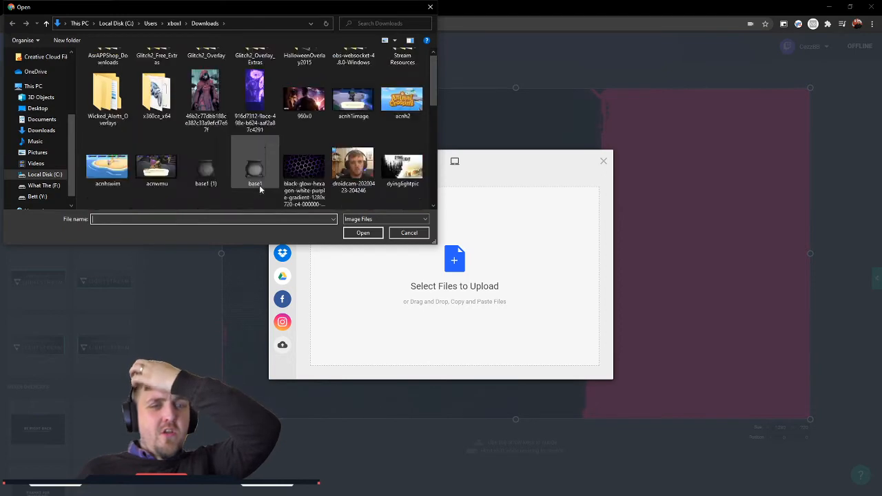
scroll(252, 186, "up", 5)
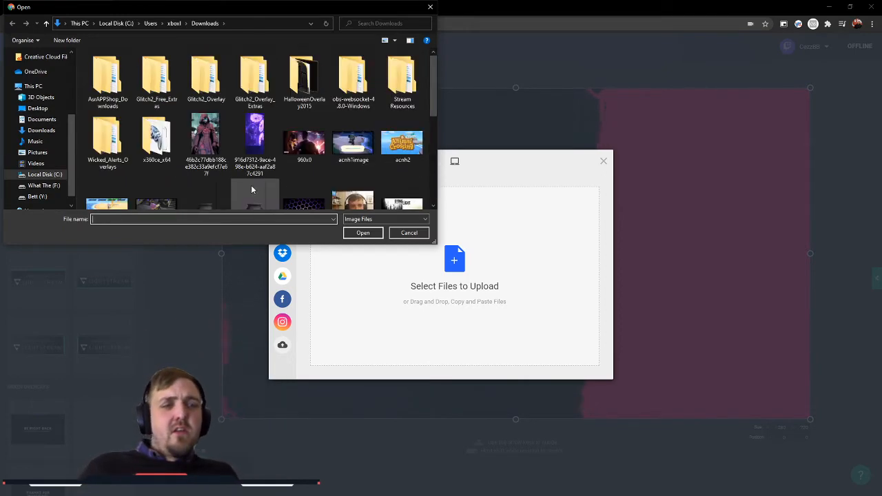
scroll(251, 185, "down", 5)
scroll(250, 184, "up", 4)
scroll(257, 184, "down", 3)
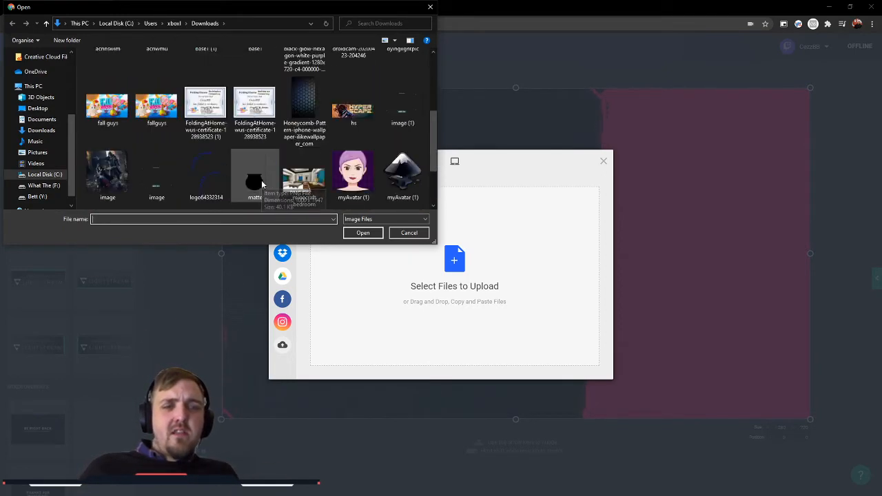
scroll(261, 180, "up", 4)
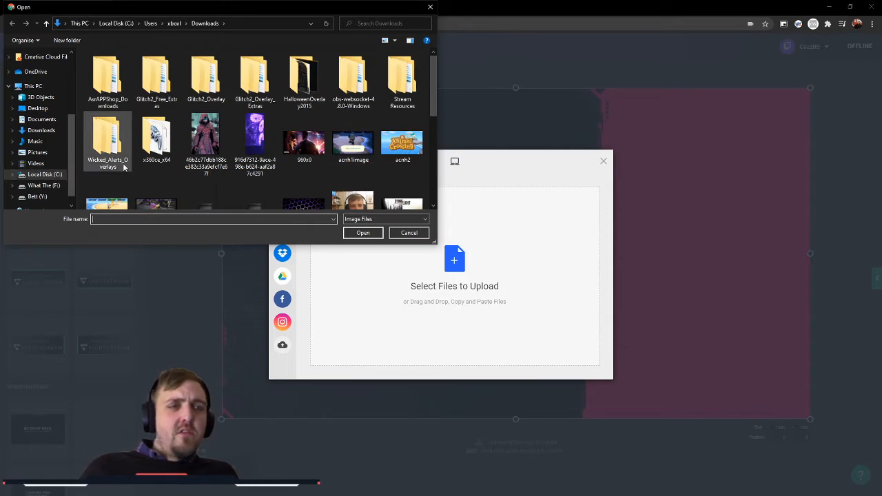
scroll(277, 182, "down", 6)
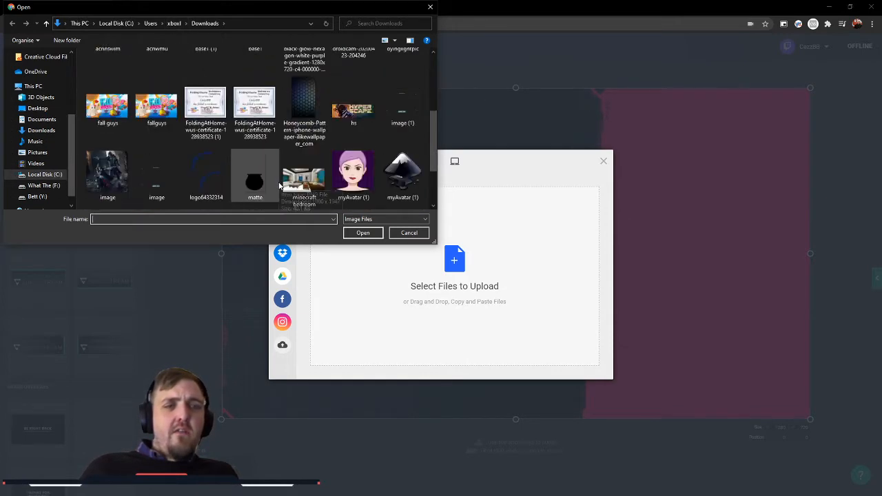
scroll(279, 184, "up", 6)
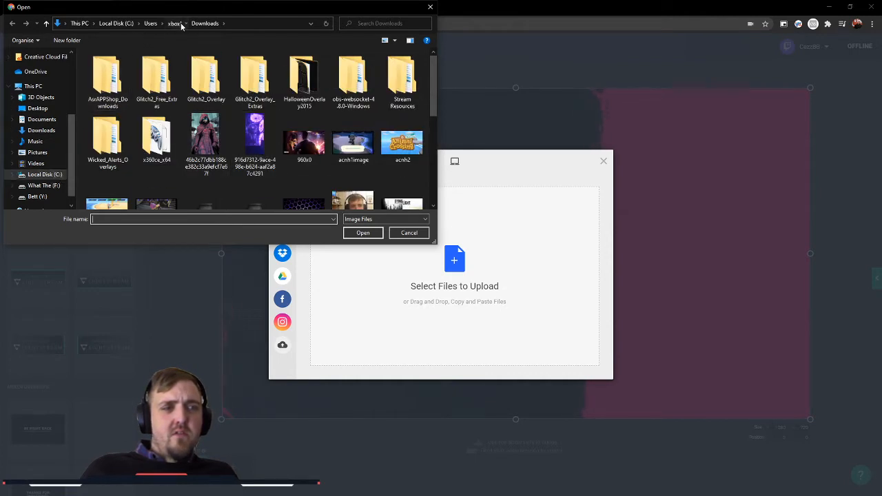
Step: Check the user's local Documents, Pictures and Downloads folders for the overlay images
left_click(180, 24)
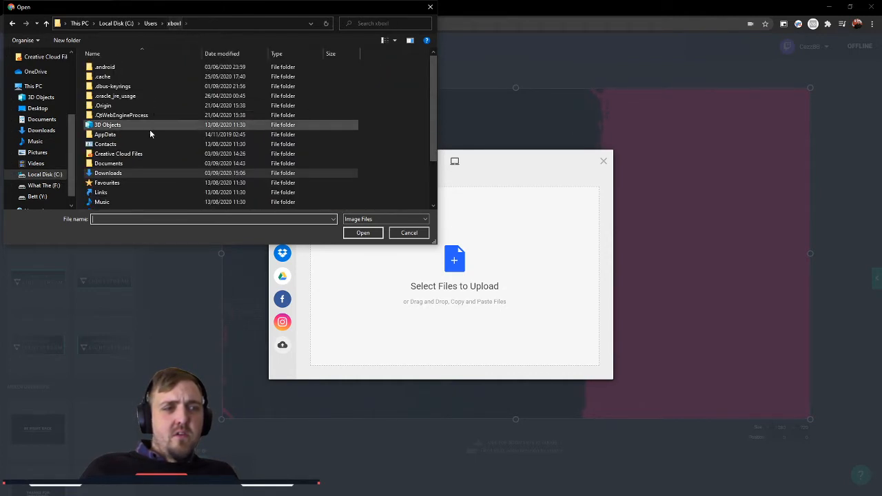
double_click(131, 164)
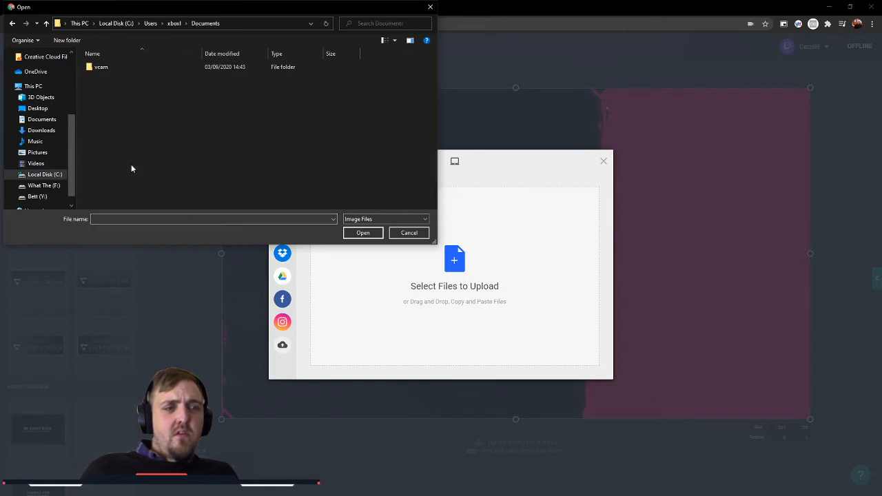
left_click(176, 23)
scroll(131, 164, "down", 2)
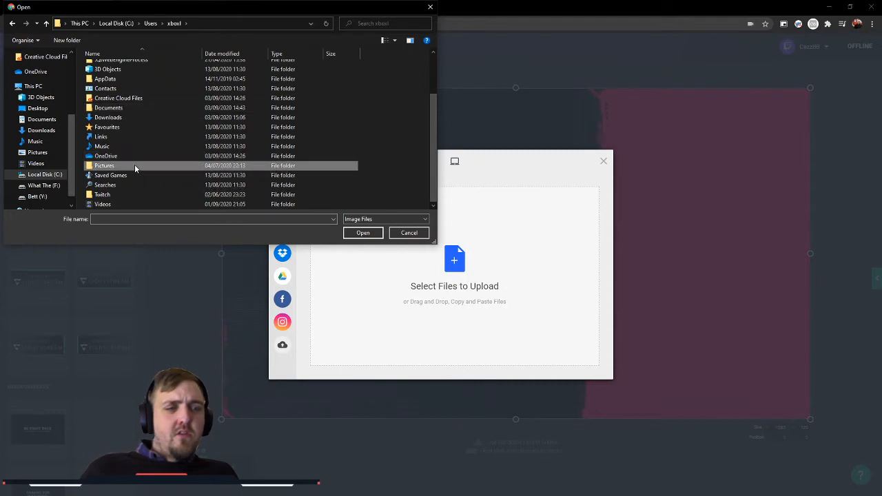
double_click(135, 166)
left_click(179, 28)
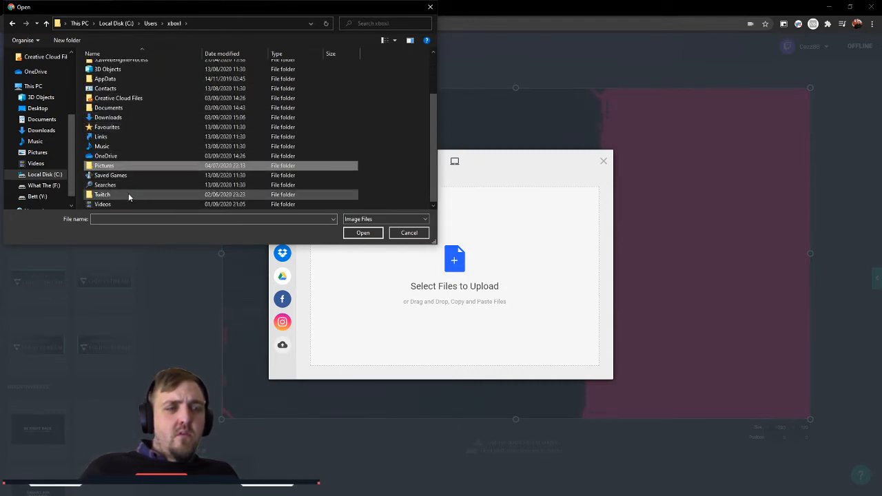
scroll(128, 193, "up", 2)
left_click(124, 176)
double_click(125, 176)
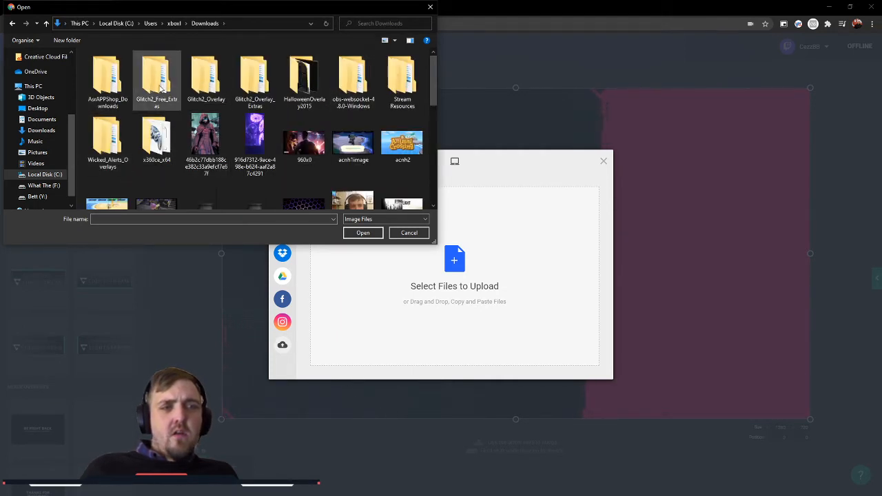
scroll(210, 104, "down", 1)
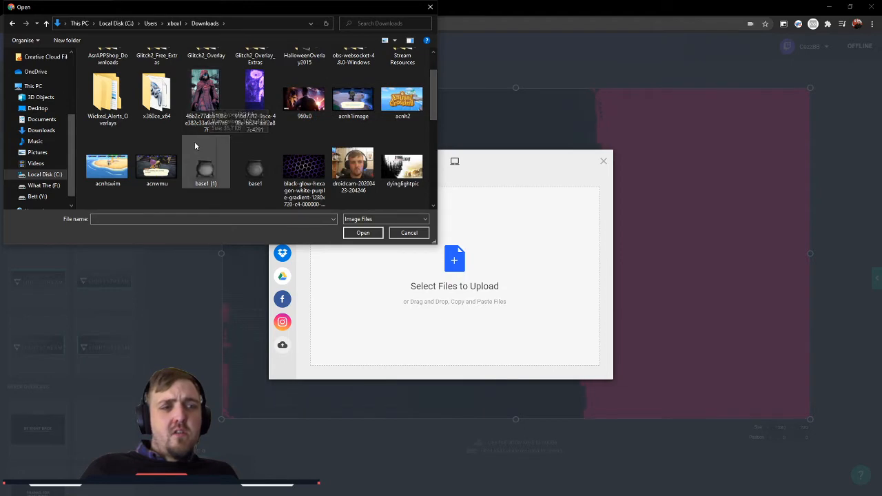
scroll(206, 172, "down", 5)
scroll(231, 181, "up", 8)
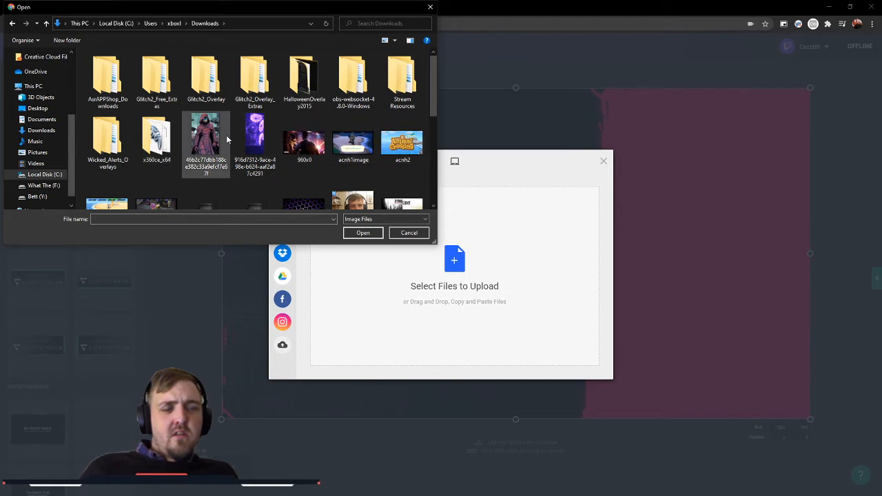
Step: Search the local Documents folder and the OneDrive Documents folder for the overlay images
left_click(174, 23)
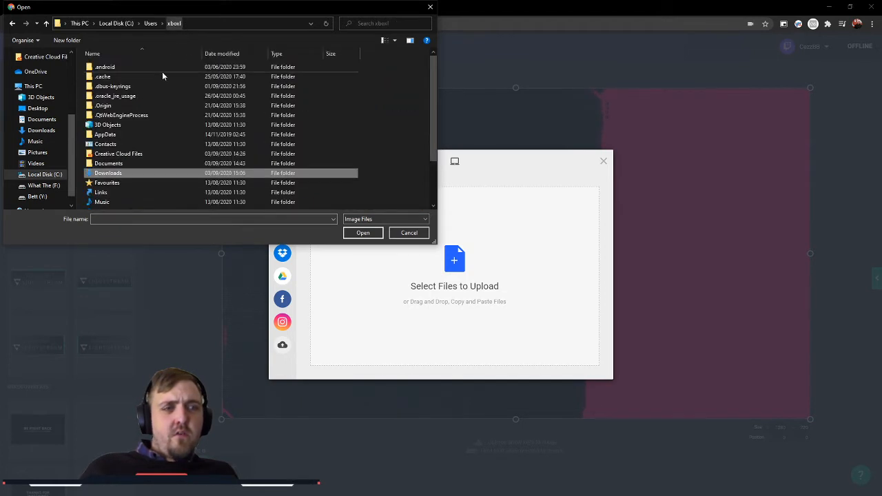
double_click(126, 163)
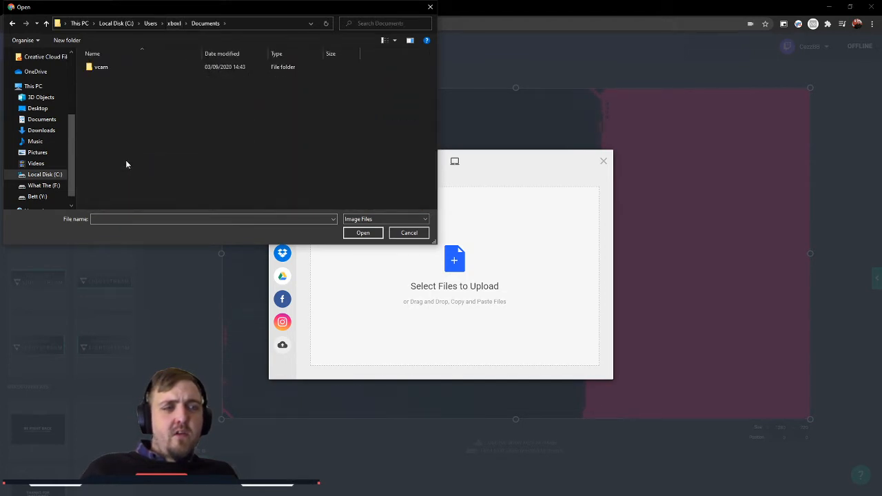
left_click(174, 24)
scroll(138, 103, "down", 2)
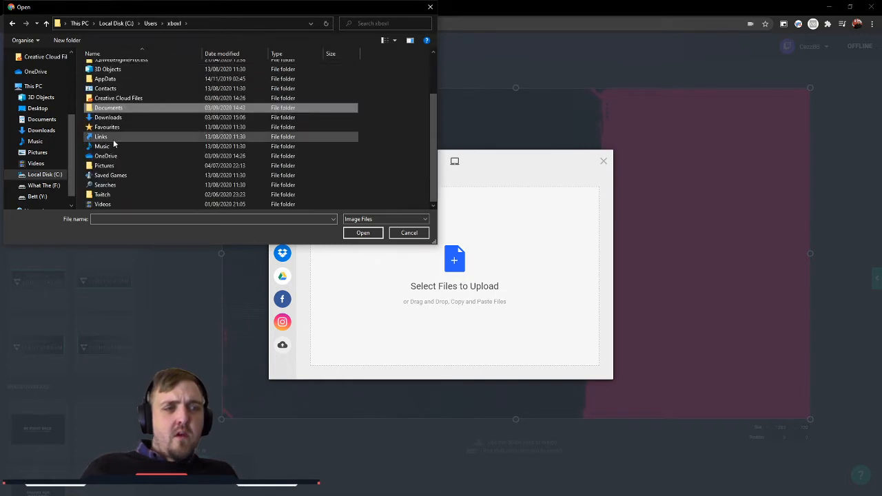
double_click(119, 156)
double_click(138, 77)
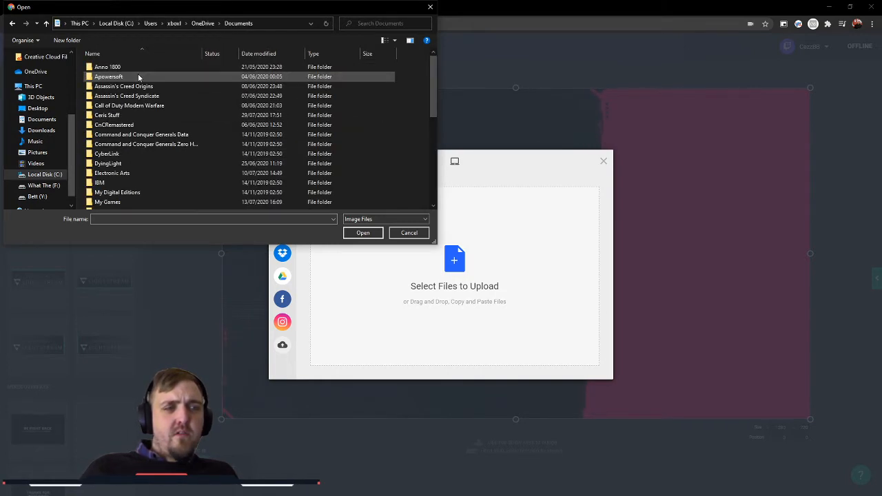
scroll(185, 111, "down", 5)
scroll(185, 118, "down", 3)
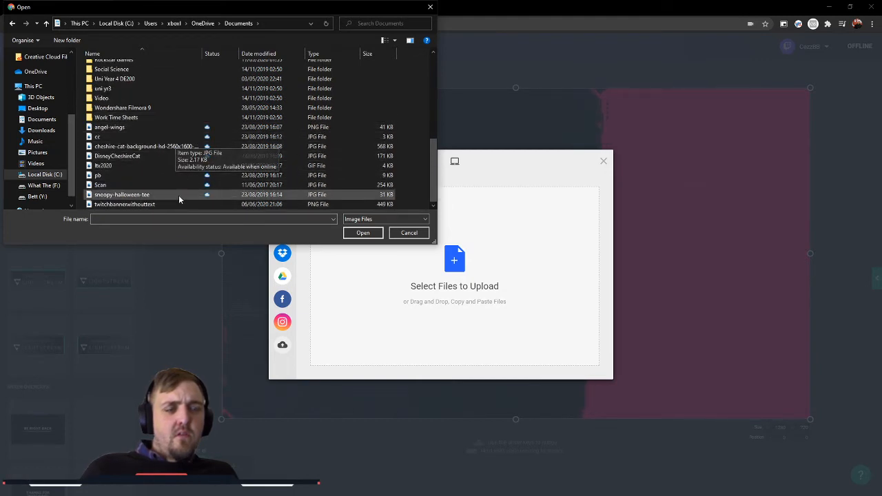
scroll(176, 195, "up", 10)
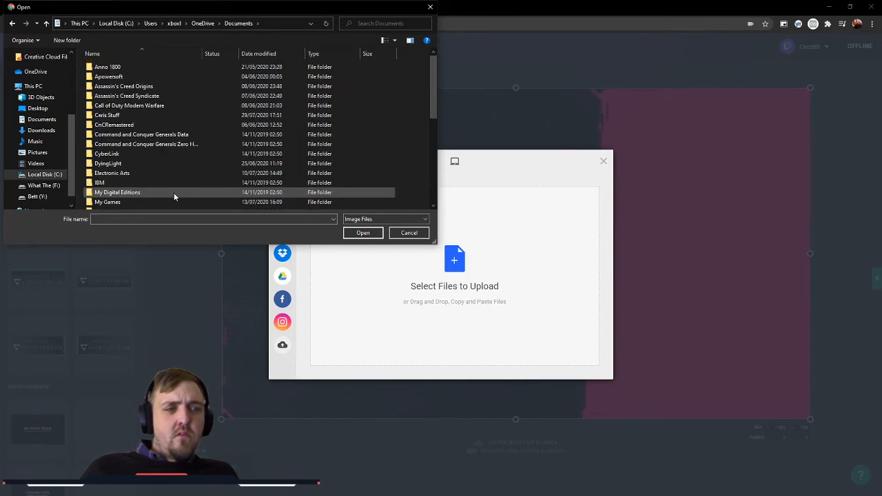
Step: Choose Social-01.png from the 1x folder in OneDrive Pictures as a file to upload
left_click(199, 24)
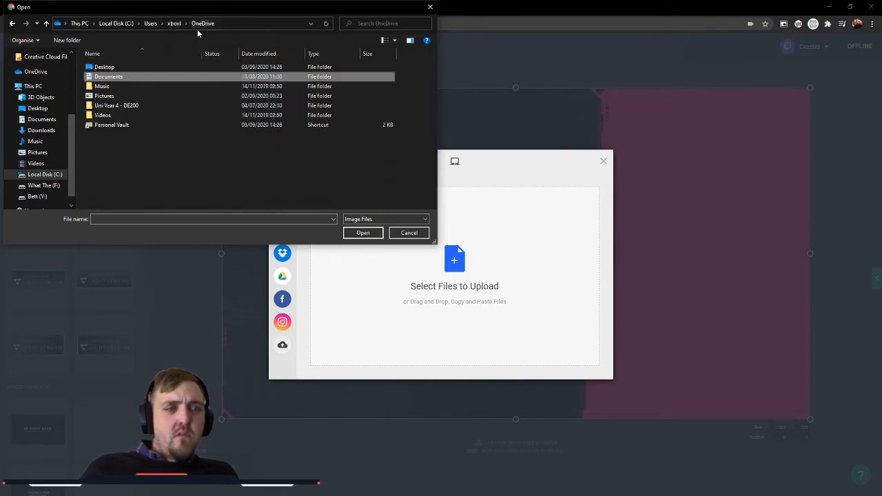
double_click(123, 96)
left_click(149, 117)
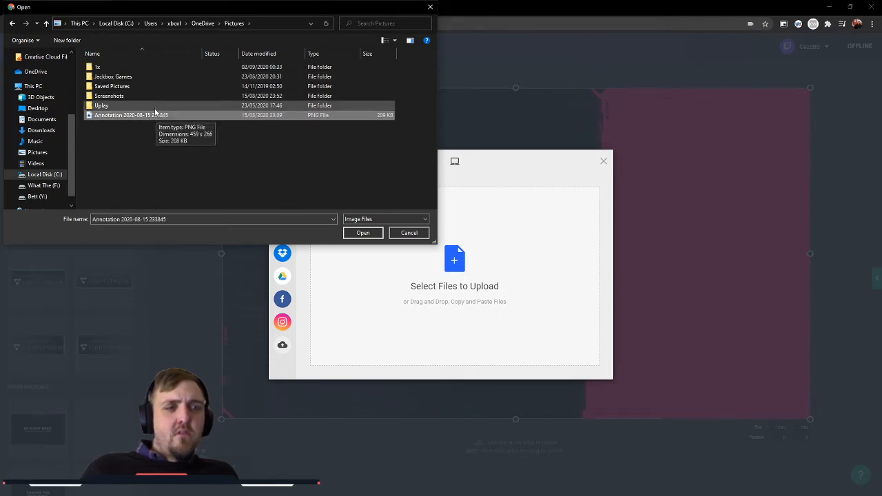
double_click(160, 67)
double_click(110, 76)
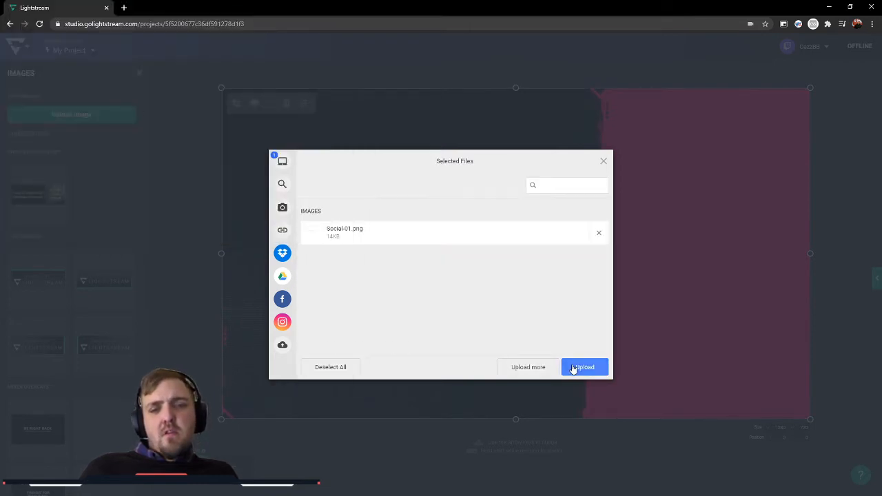
Step: Add The Ms Rogue.png to the selected files and upload both images into the scene
left_click(527, 366)
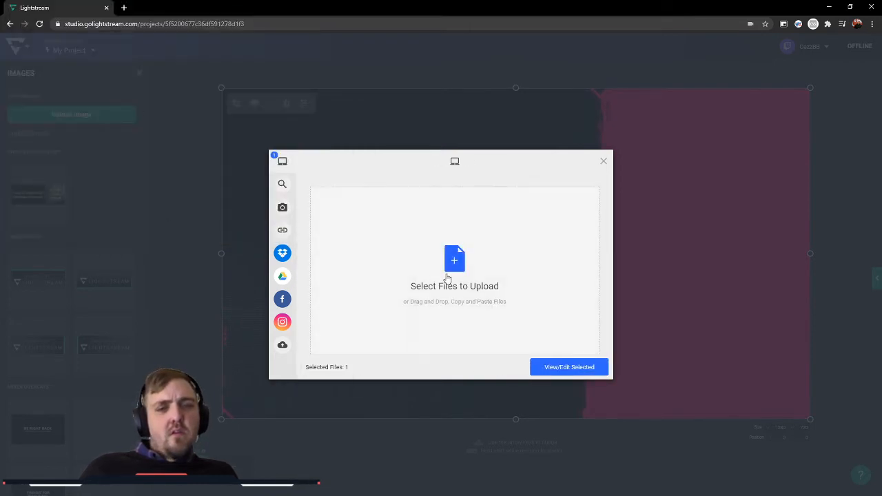
double_click(155, 88)
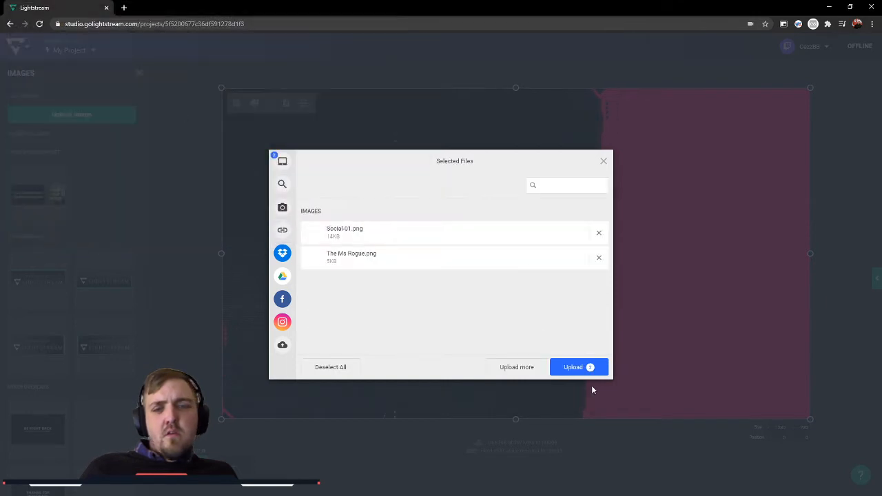
left_click(582, 367)
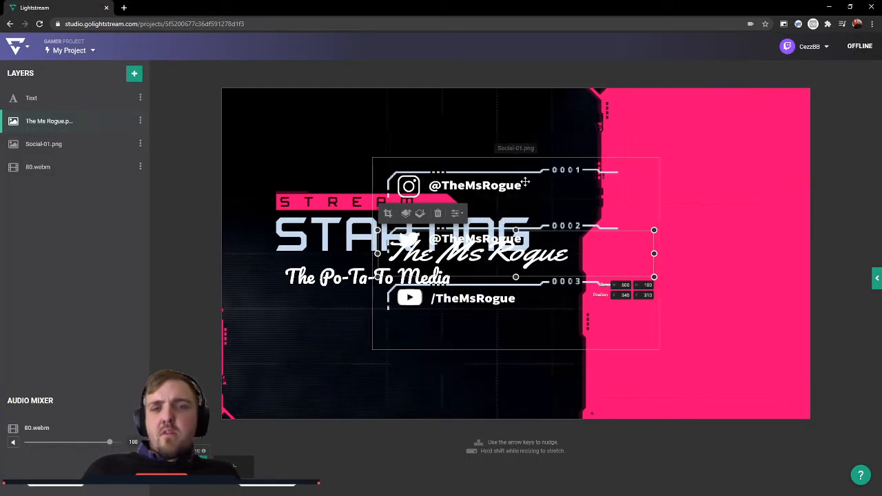
Step: Shrink the Social-01.png layer to about 443 × 297 and place it on the pink area at about X 855, Y 221
left_click_drag(522, 178, 706, 178)
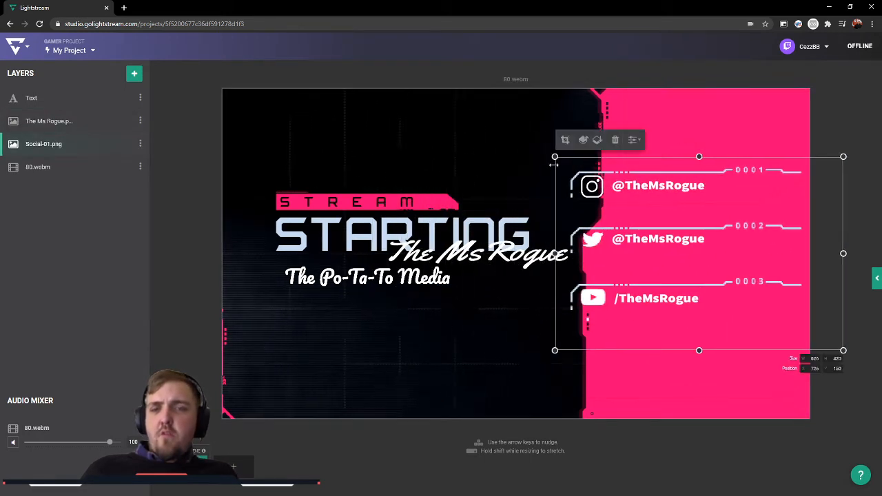
left_click_drag(555, 157, 639, 213)
left_click_drag(703, 274, 678, 250)
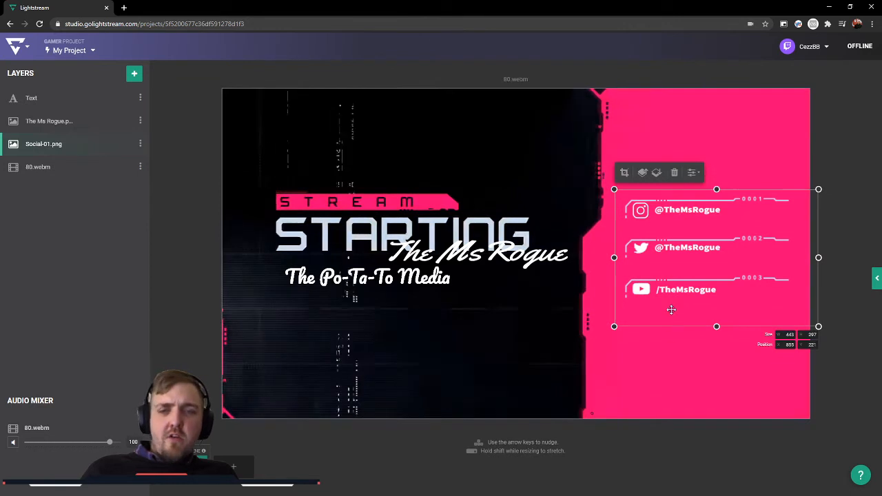
Step: Move The Ms Rogue.png to about X 112, Y 130 above the STREAM heading, and place the Po-Ta-To Media text above it
left_click(511, 256)
left_click_drag(510, 256, 407, 175)
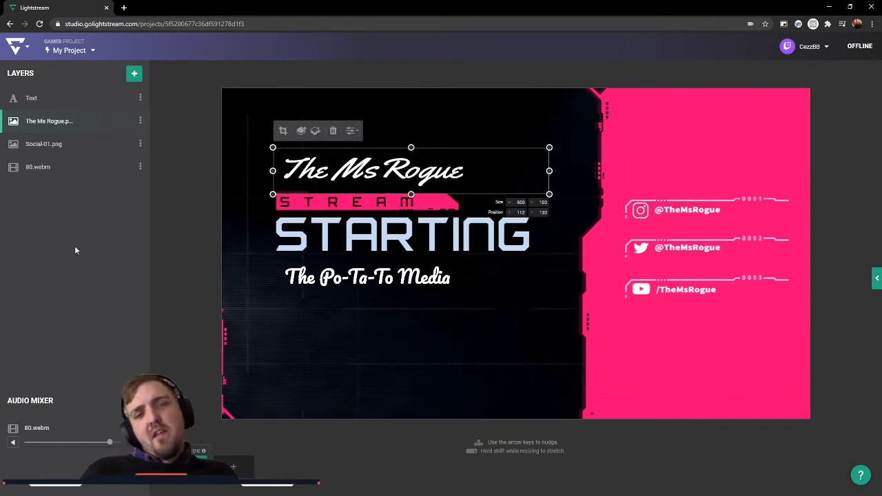
left_click(430, 283)
left_click_drag(430, 283, 445, 145)
left_click(481, 66)
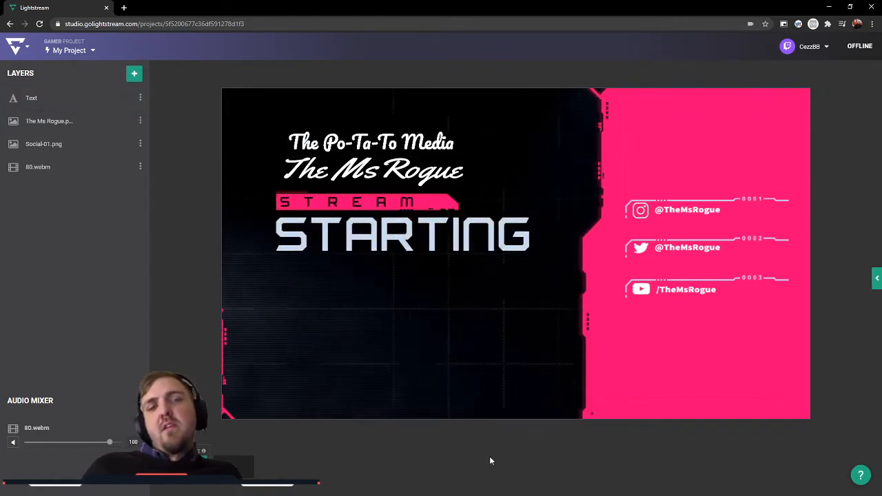
Step: Delete the Po-Ta-To Media text layer from the starting scene and add a second, empty scene
left_click(413, 141)
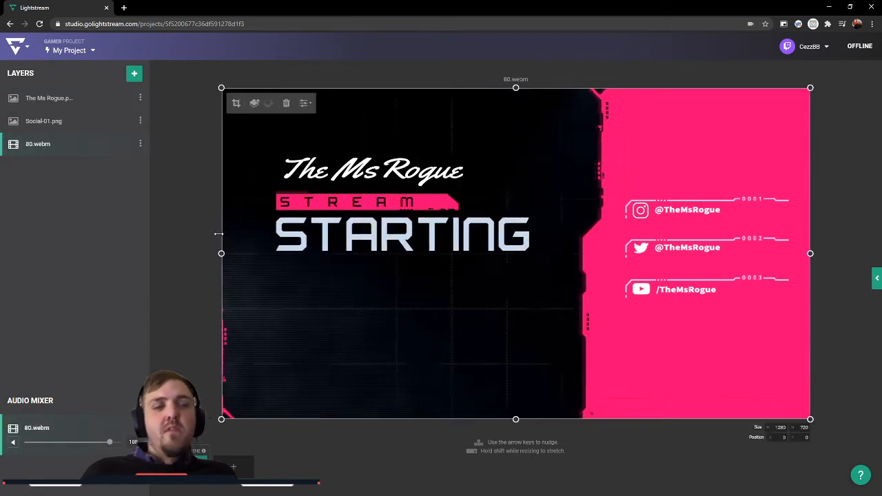
left_click(201, 239)
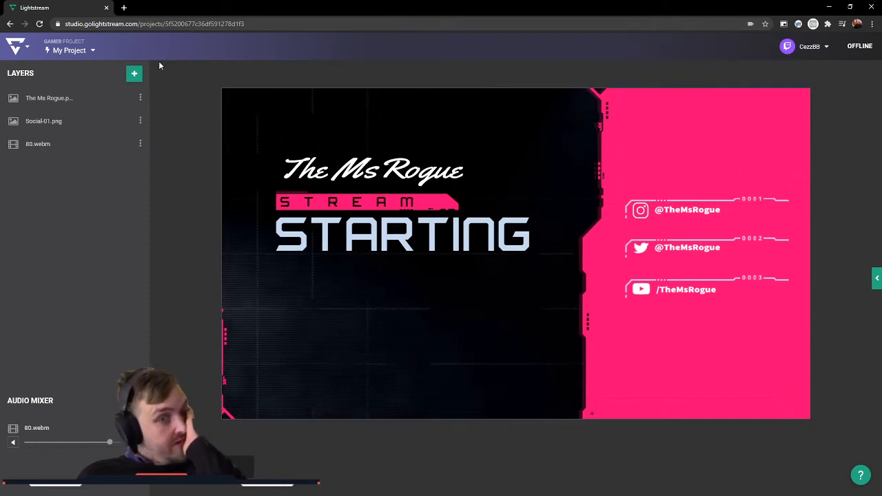
left_click(236, 468)
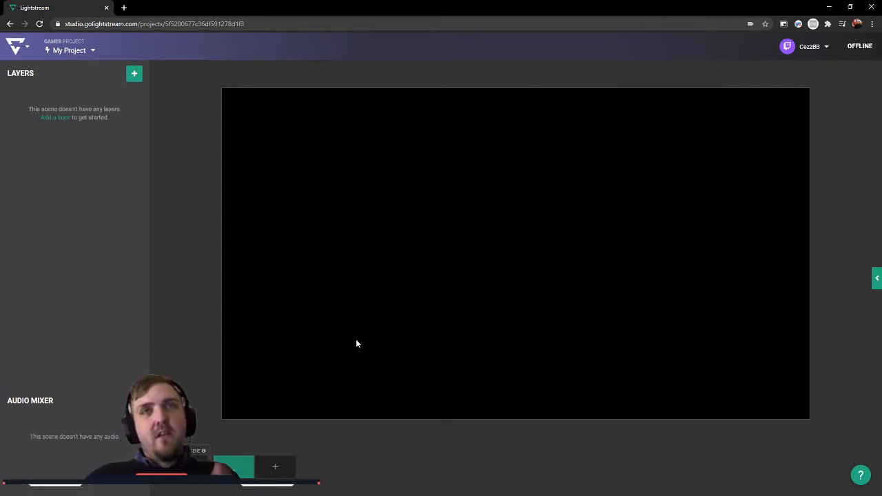
Step: Add the Streamlabs OBS Virtual Webcam camera with the default VoiceMeeter VAIO3 microphone to the new scene
left_click(129, 73)
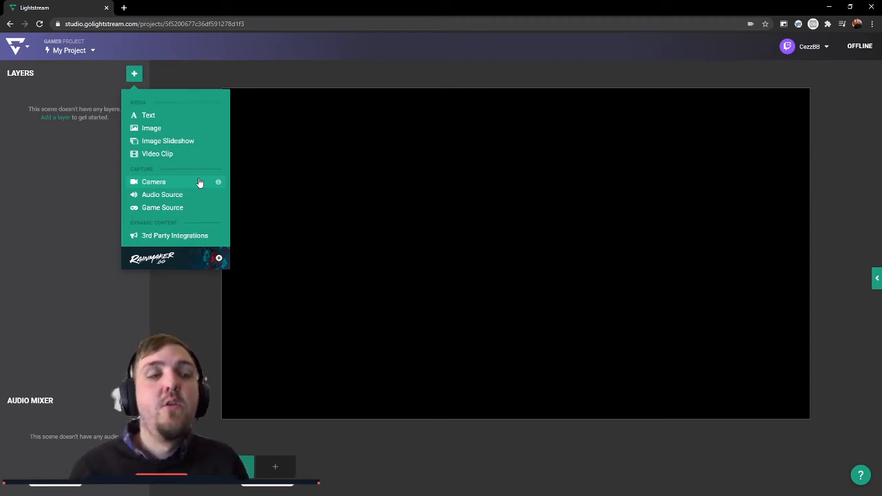
left_click(153, 187)
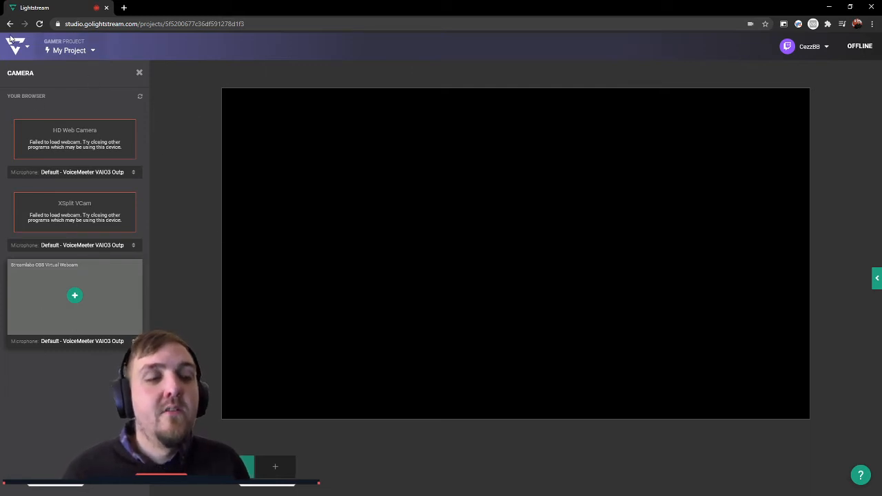
left_click(75, 295)
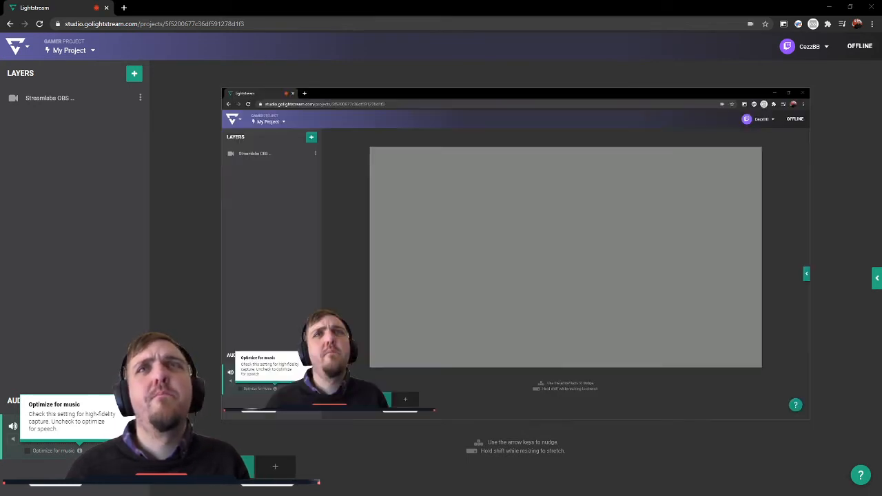
Step: Shrink the webcam layer and move it near the lower-left corner of the canvas, and delete the layer
left_click(525, 213)
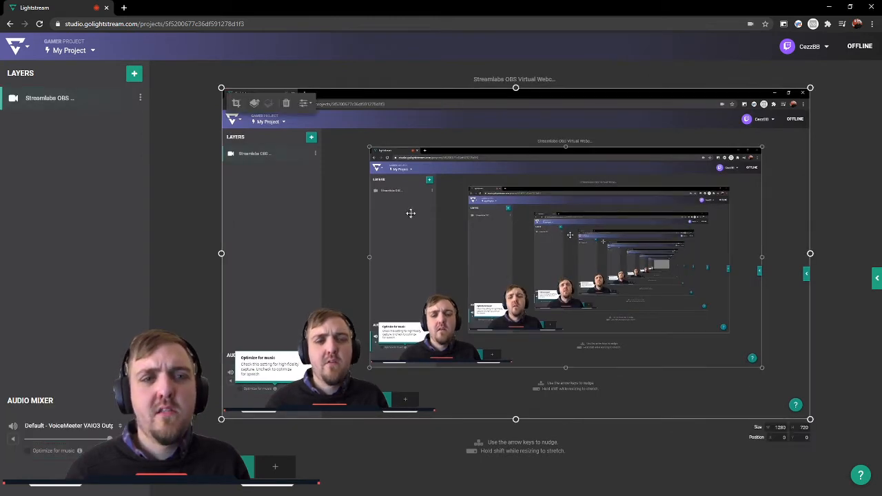
left_click_drag(222, 88, 632, 319)
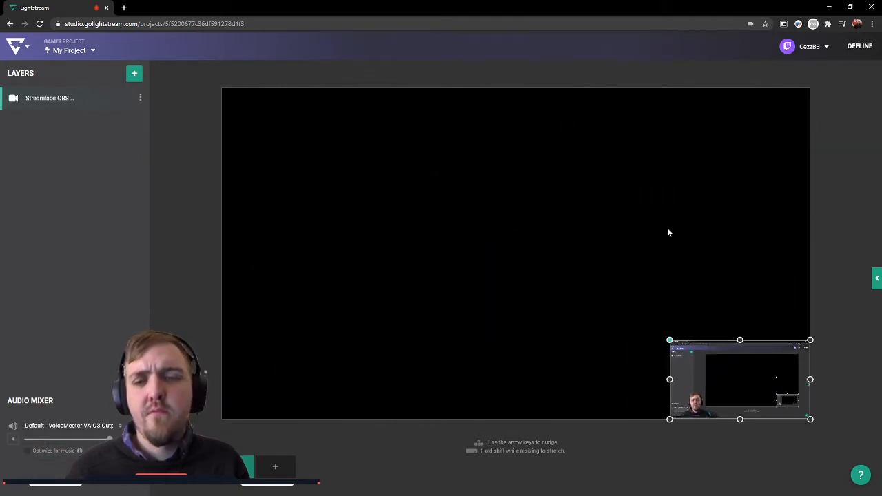
left_click_drag(766, 400, 341, 378)
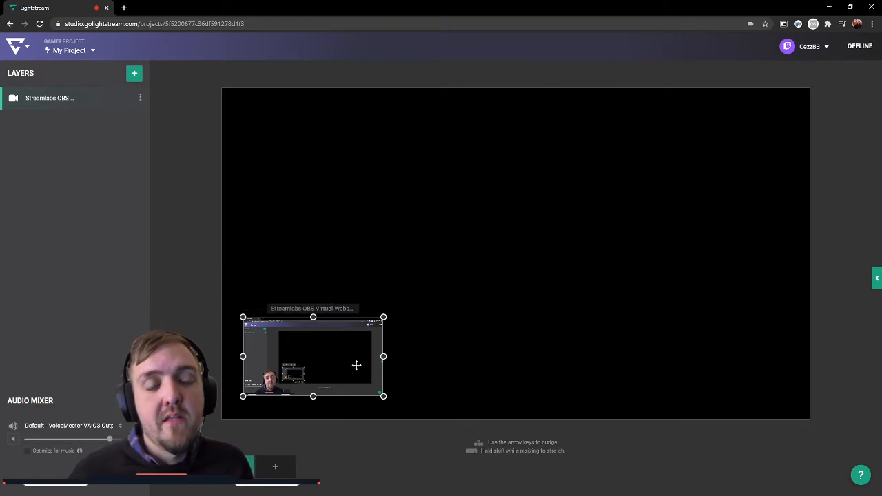
mouse_move(356, 364)
left_mouse_down()
mouse_move(352, 372)
mouse_move(360, 364)
left_mouse_up()
key("Delete")
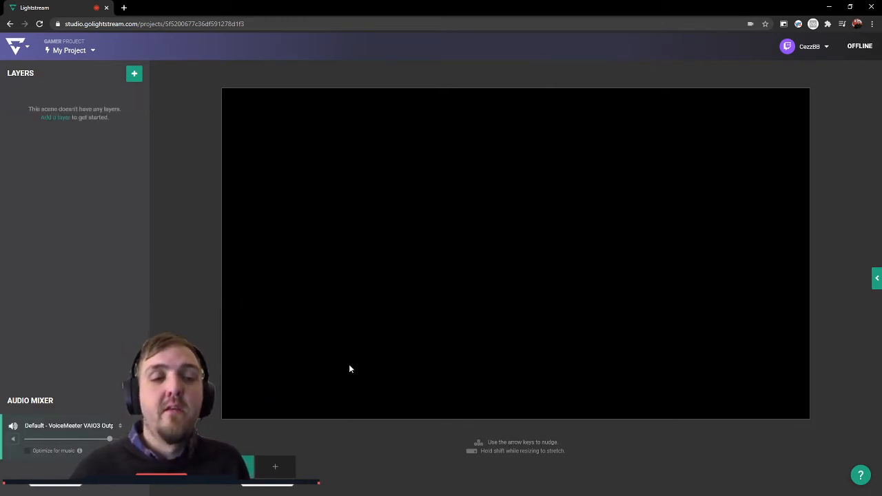
Step: Add the stock overlay image with blue stripes along the top and bottom edges to the scene
left_click(136, 78)
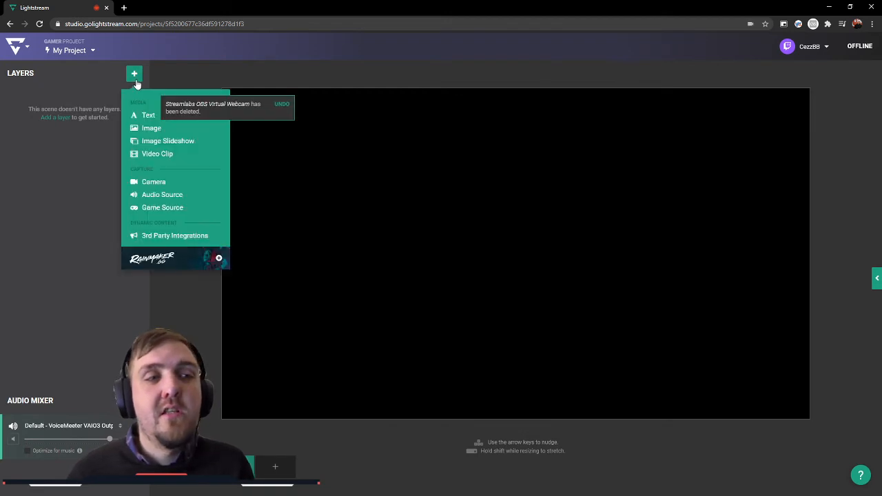
left_click(160, 131)
scroll(92, 262, "down", 8)
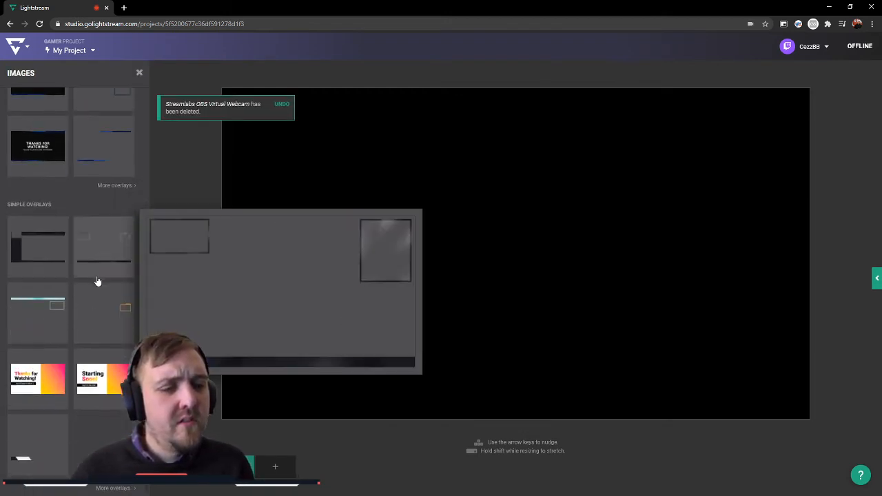
scroll(89, 304, "up", 3)
left_click(108, 239)
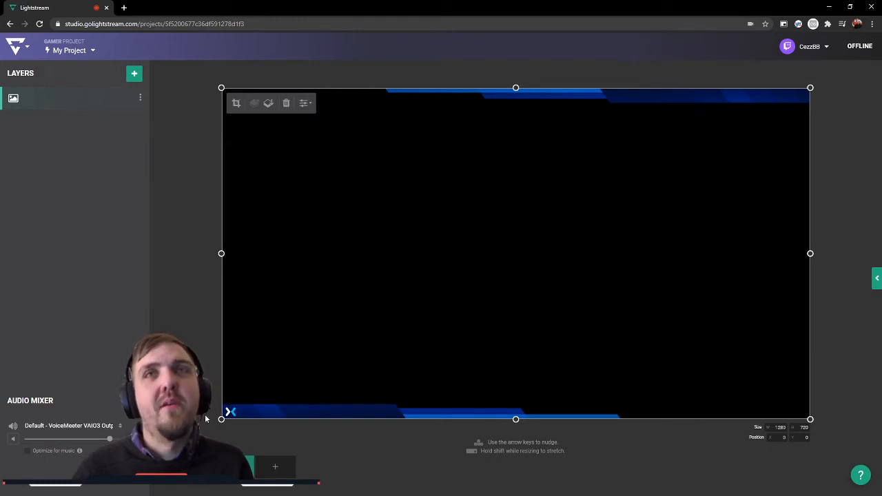
left_click(175, 325)
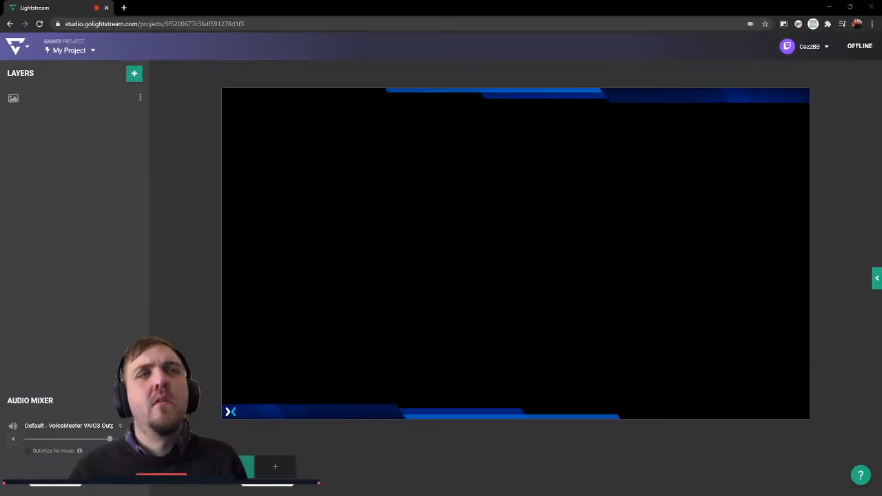
Step: Upload 7.webm as a video clip and add it to the scene above the blue overlay image
left_click(361, 198)
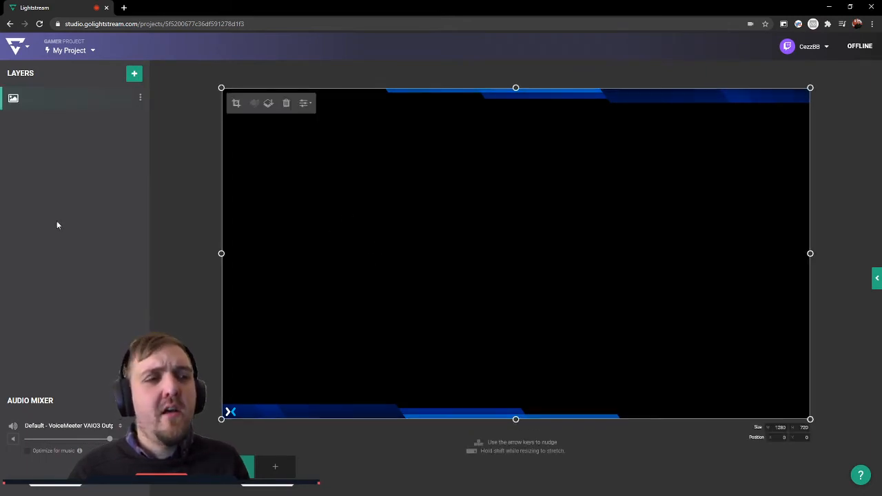
left_click(135, 73)
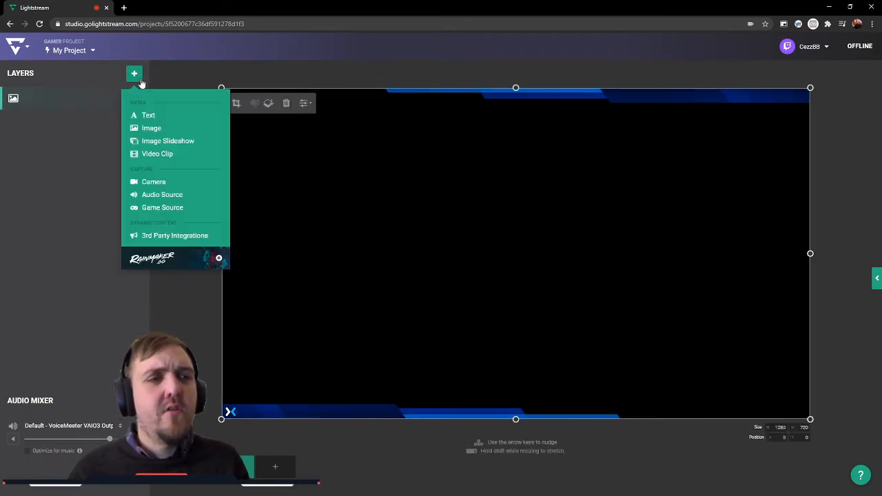
left_click(164, 154)
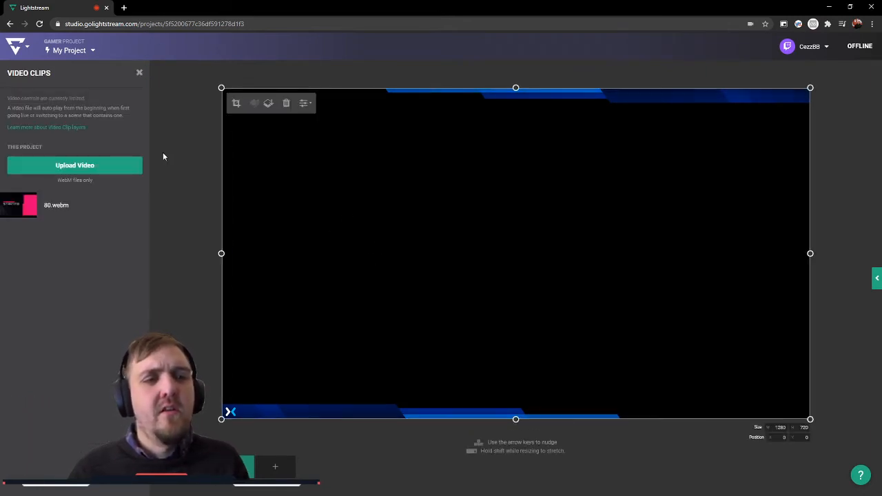
left_click(90, 175)
left_click(450, 264)
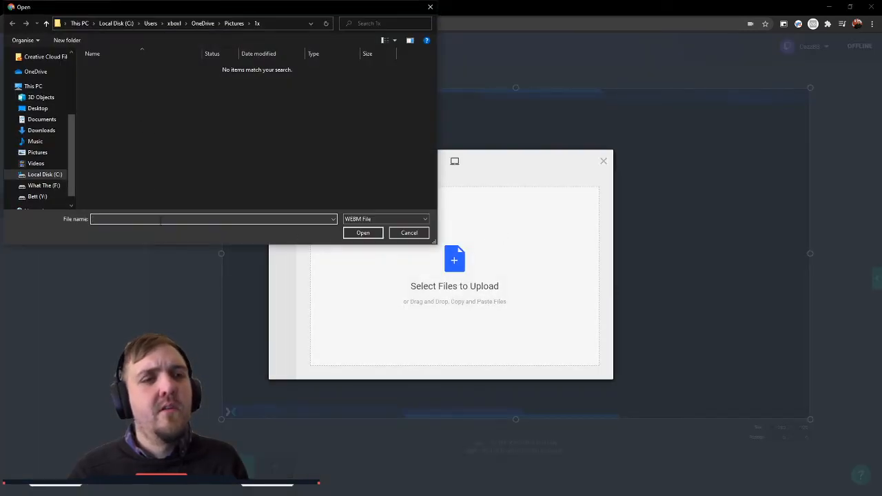
key("Return")
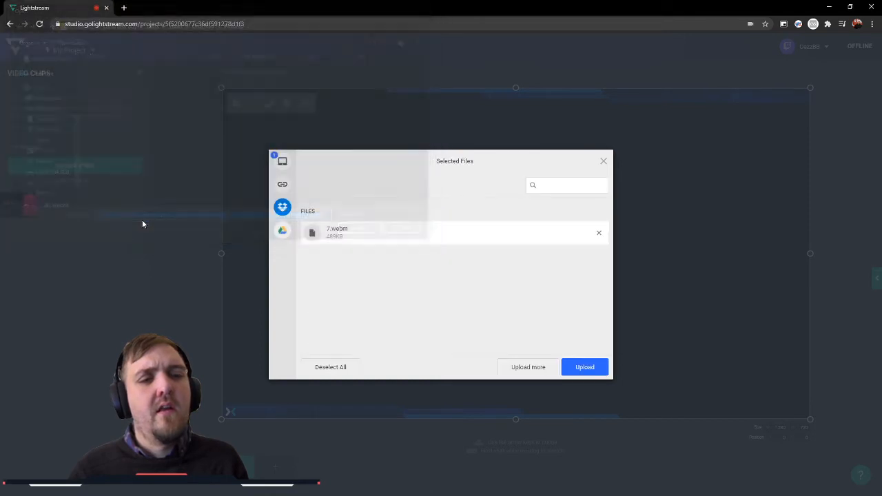
left_click(584, 367)
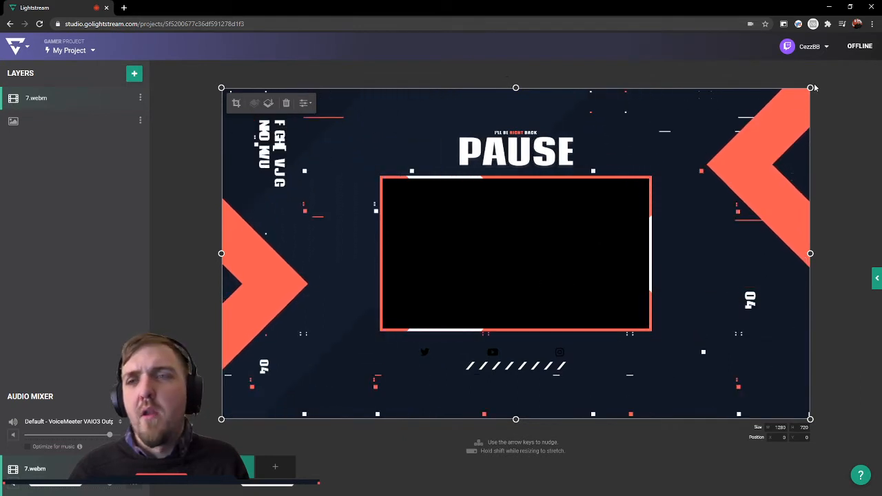
Step: Enlarge the 7.webm layer beyond the canvas edges and position it so the PAUSE title and frame sit centrally
left_click_drag(810, 87, 881, 47)
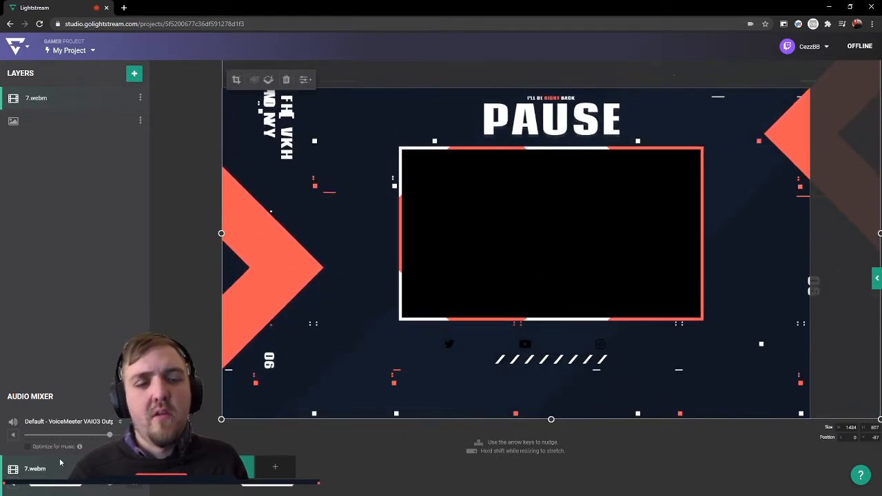
left_click_drag(221, 420, 18, 495)
left_click_drag(443, 296, 503, 285)
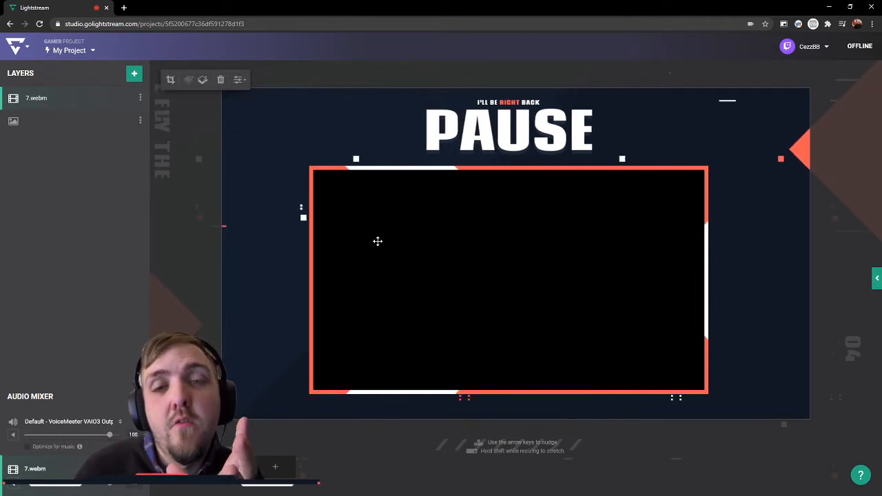
Step: Add an empty scene ahead of the 7.webm scene, and rename the 7.webm scene Pause
left_click(275, 466)
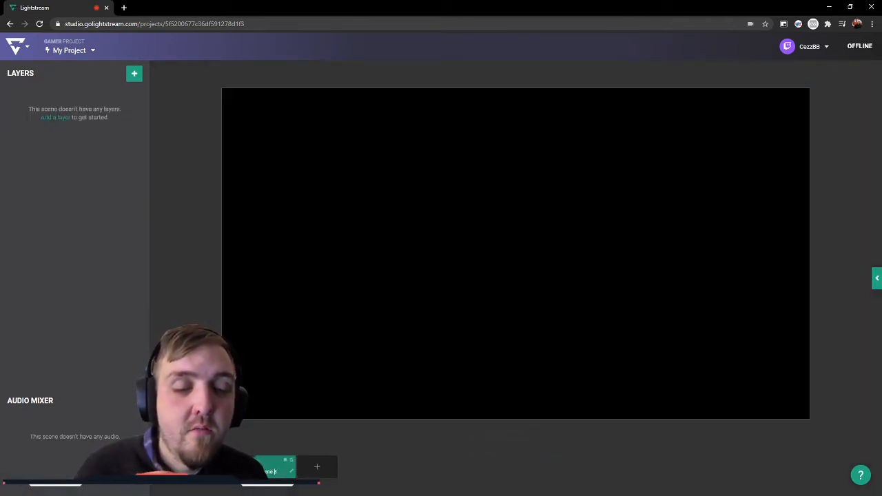
left_click(273, 467)
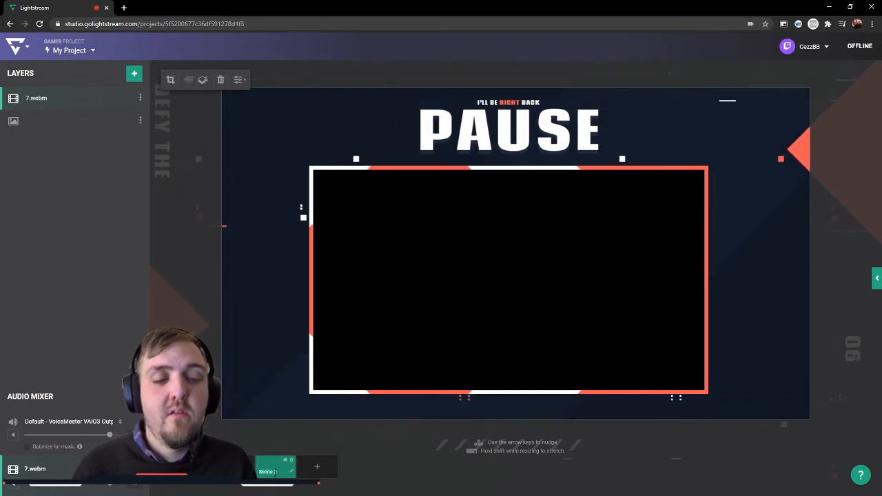
double_click(275, 472)
type("Pause")
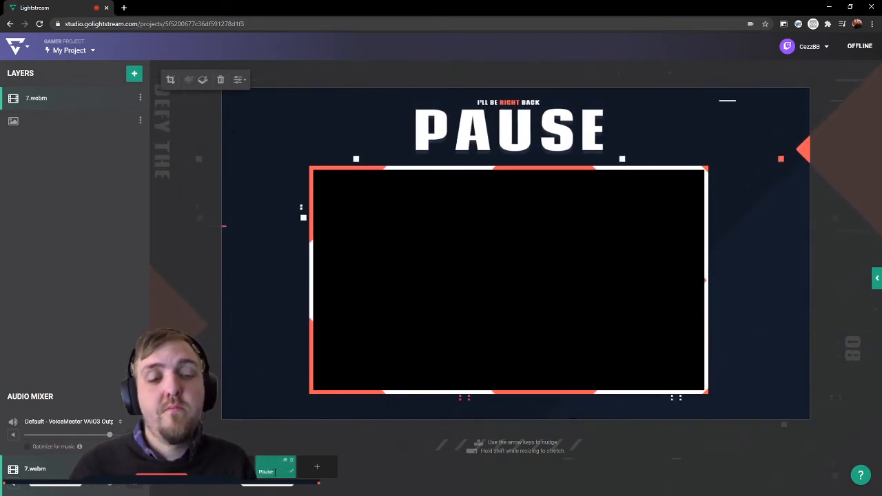
Step: Add a full-canvas Game Source layer to the empty scene before the Pause scene
left_click(236, 469)
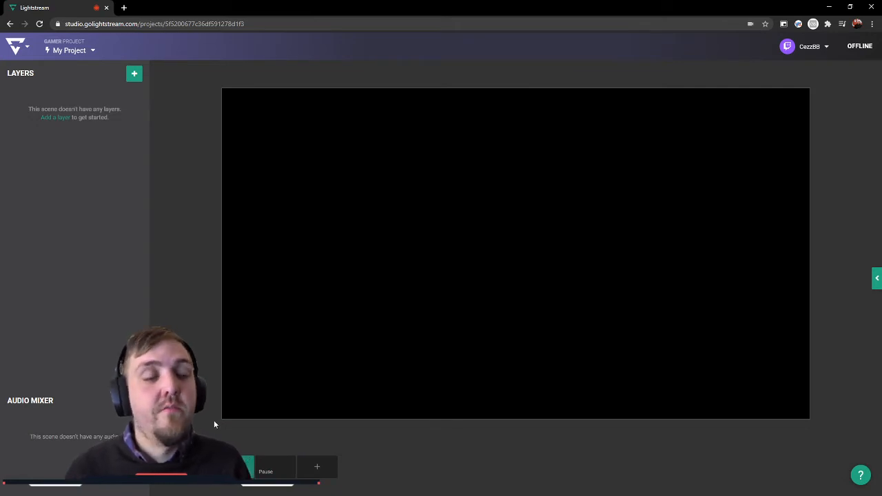
left_click(135, 73)
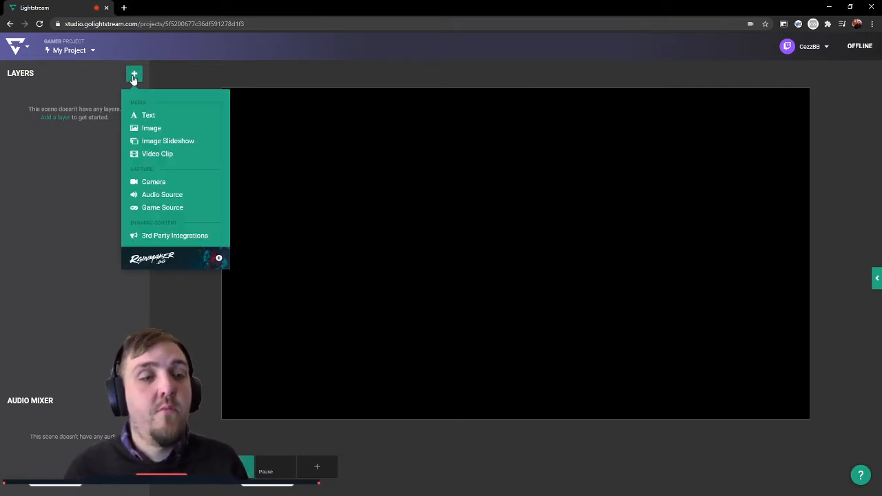
left_click(187, 207)
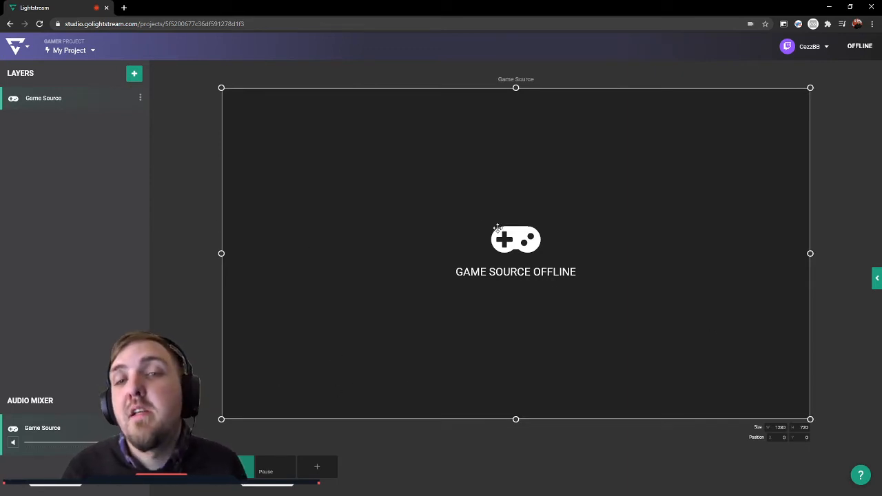
Step: Check the streaming destination settings for the connected Twitch account
left_click(826, 48)
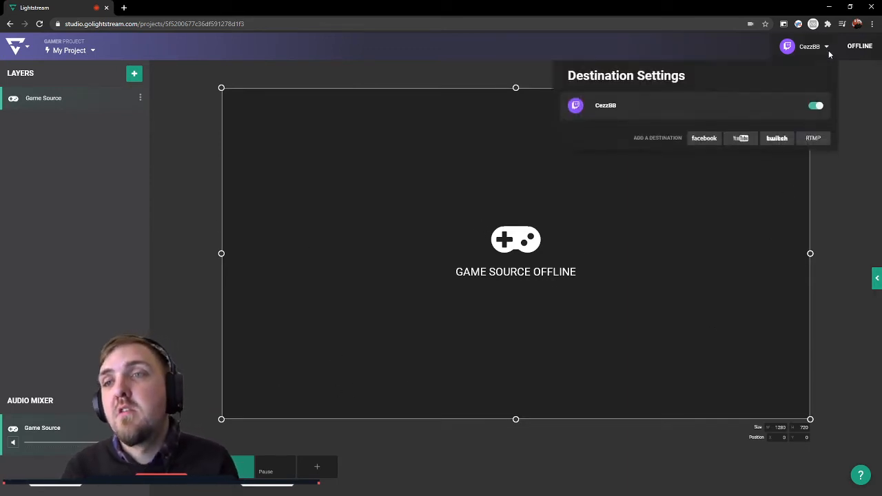
left_click(829, 53)
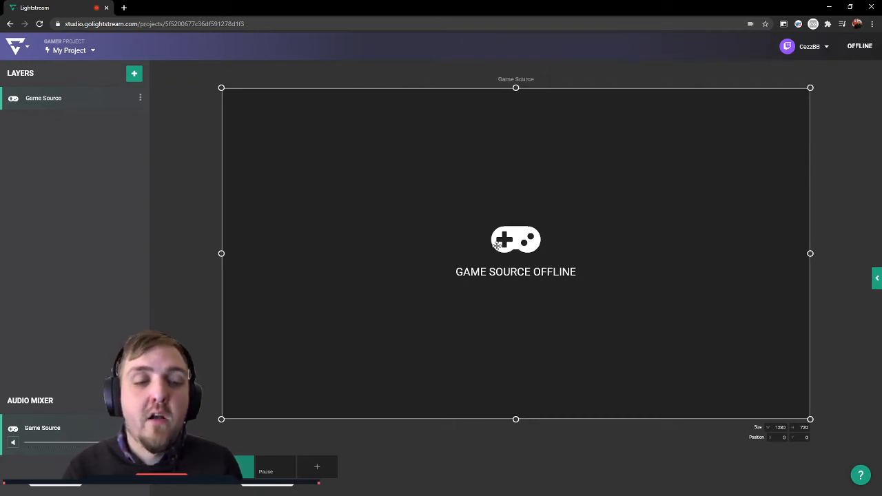
left_click(192, 247)
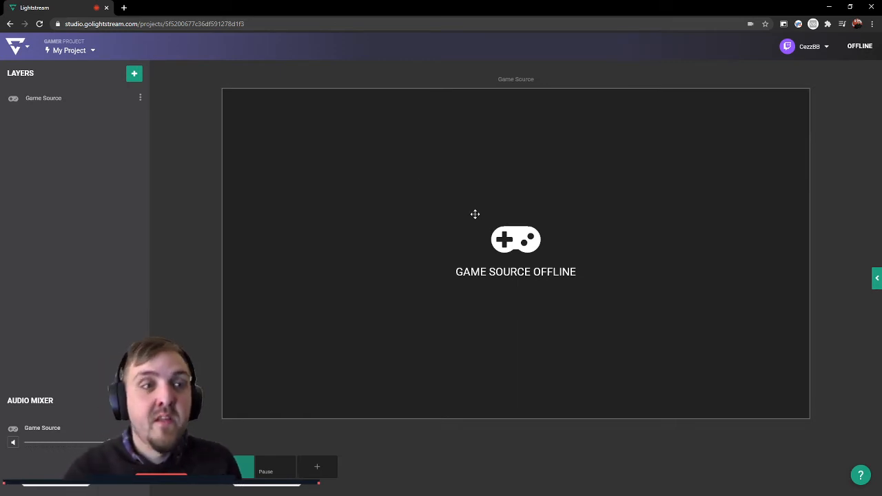
Step: Check which audio inputs are available for an Audio Source layer in the game scene
left_click(134, 73)
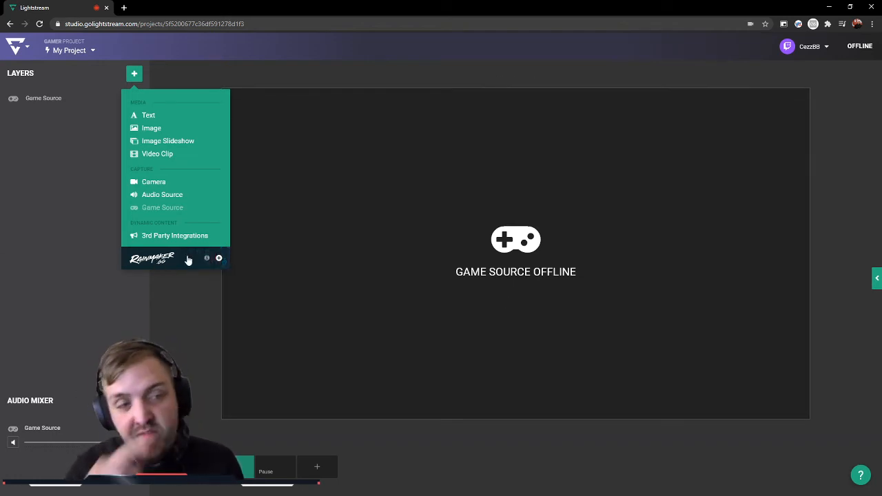
left_click(161, 195)
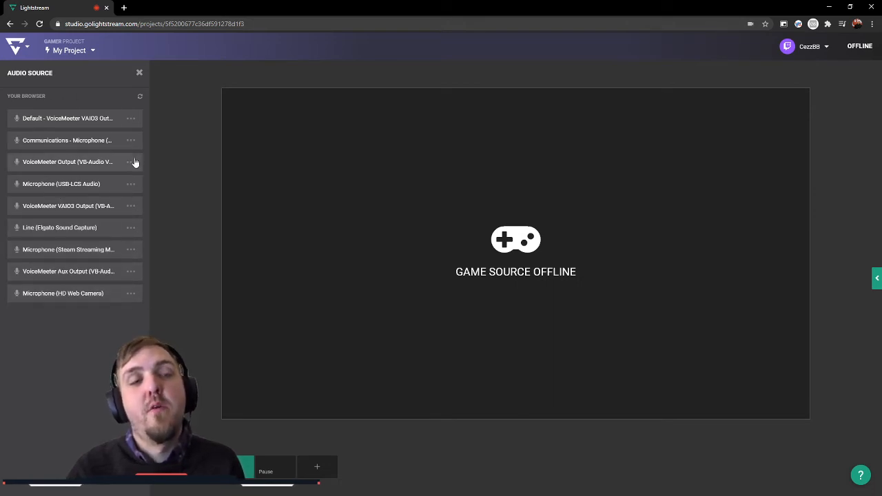
left_click(139, 72)
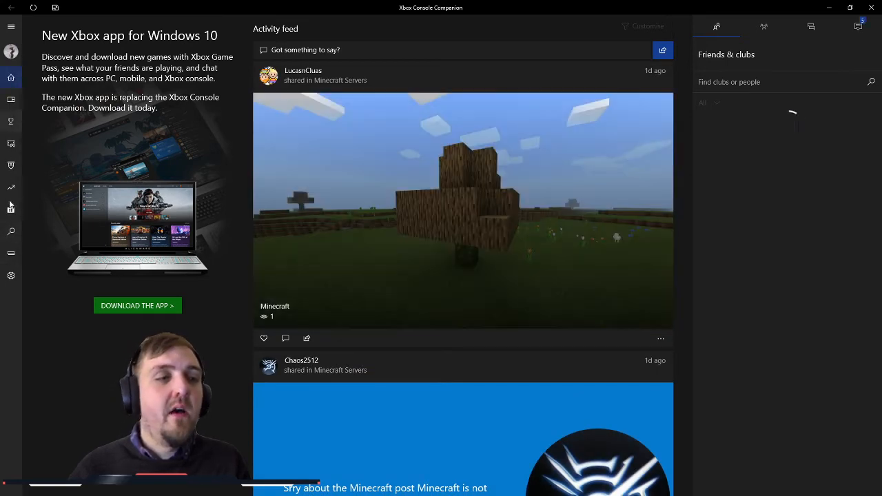
Step: Switch to Xbox Console Companion, connect to BEDROOM-XBOX and start streaming the console's screen, continuing past the missing-controller prompt
left_click(14, 255)
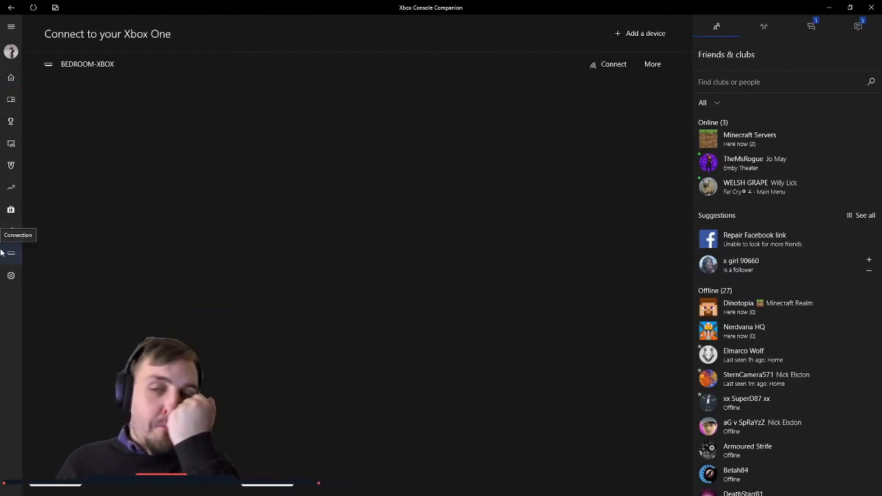
left_click(613, 65)
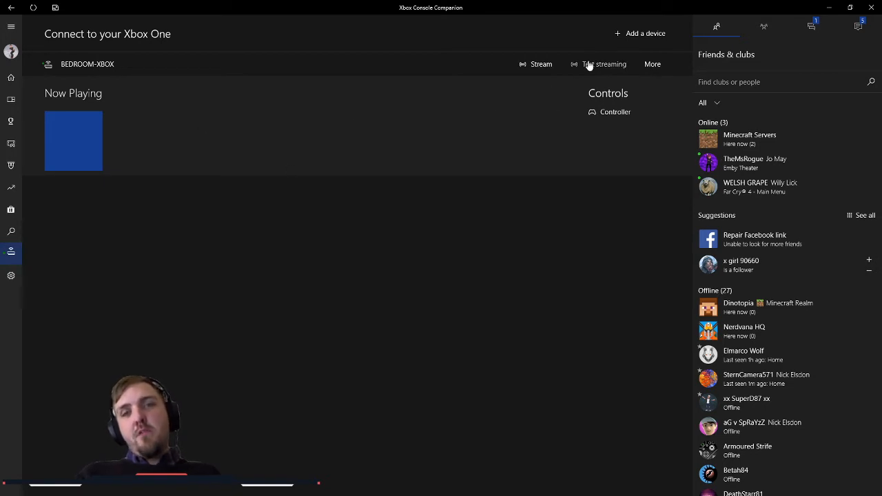
left_click(529, 65)
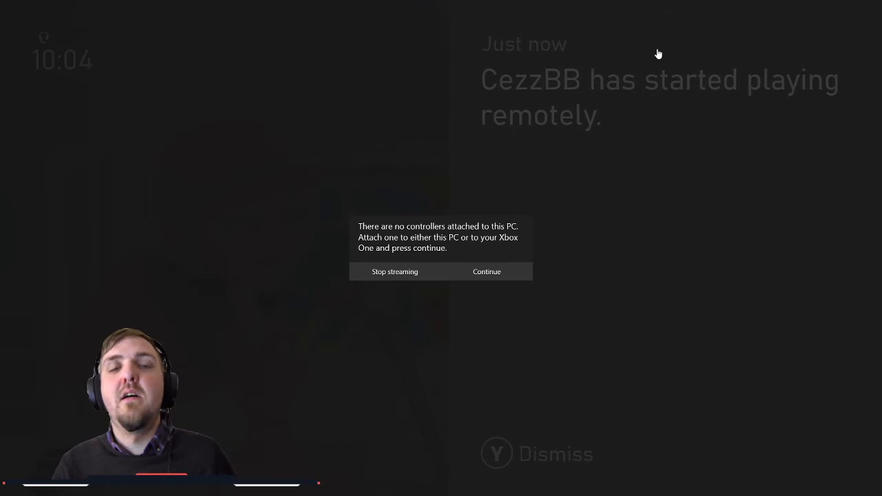
left_click(455, 273)
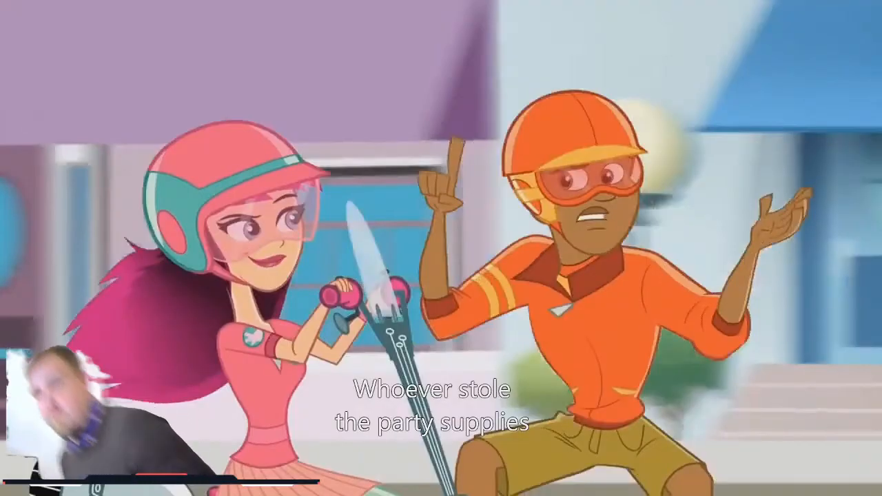
mouse_move(507, 473)
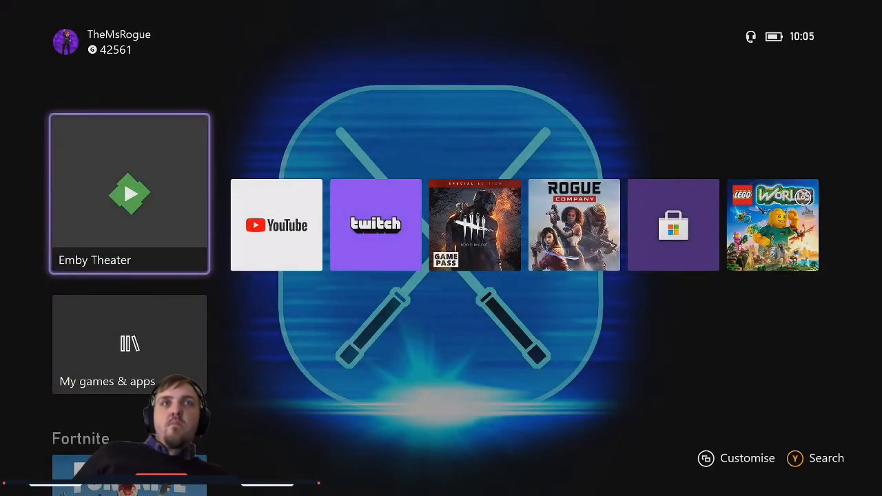
key("Right")
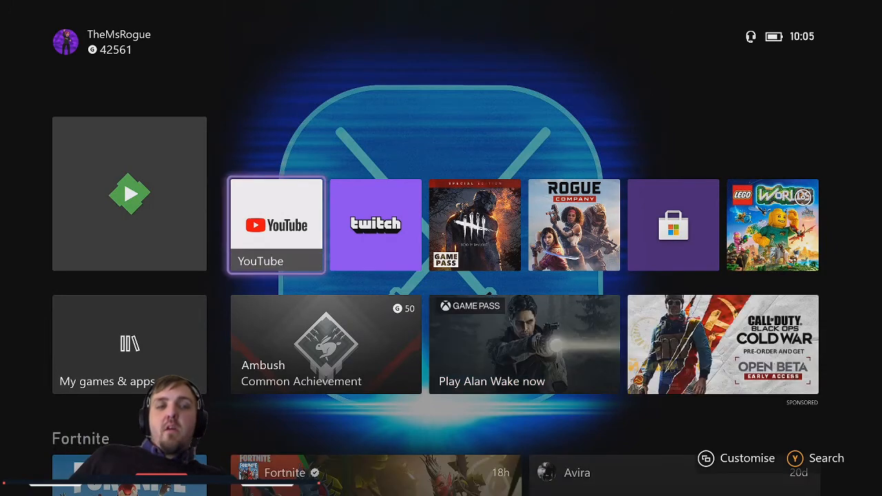
key("Down")
key("Up")
key("Left")
key("Up")
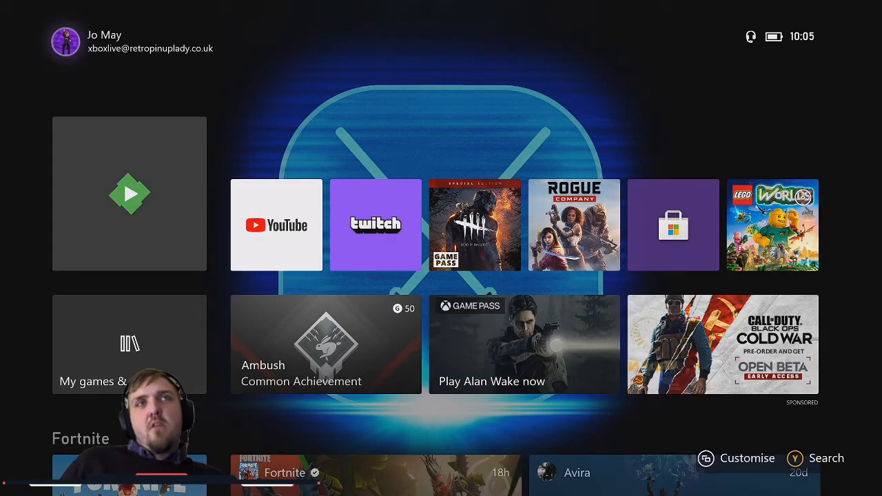
key("Down")
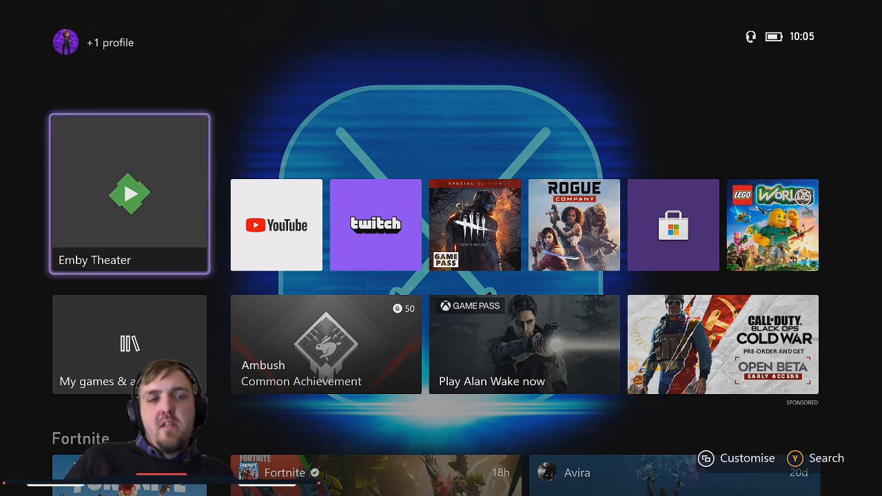
key("Right")
key("Left")
key("Right")
key("Left")
key("Right")
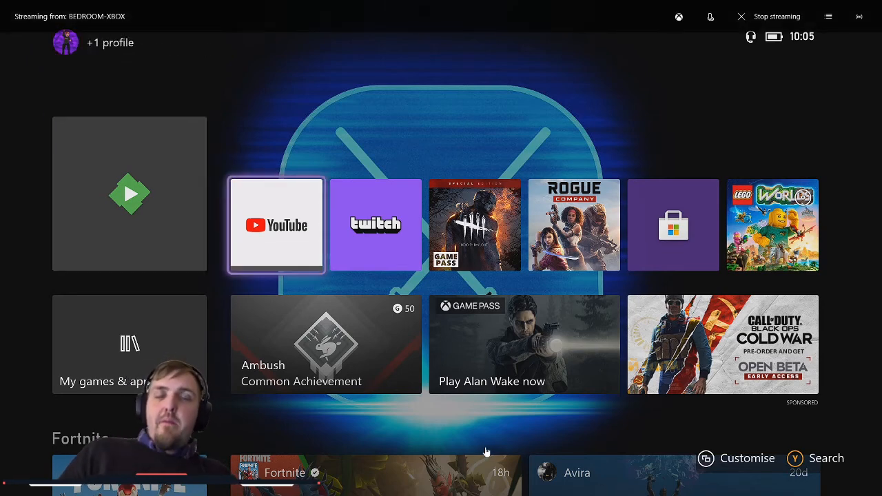
key("Left")
key("Right")
key("Right")
key("Right")
key("Left")
key("Left")
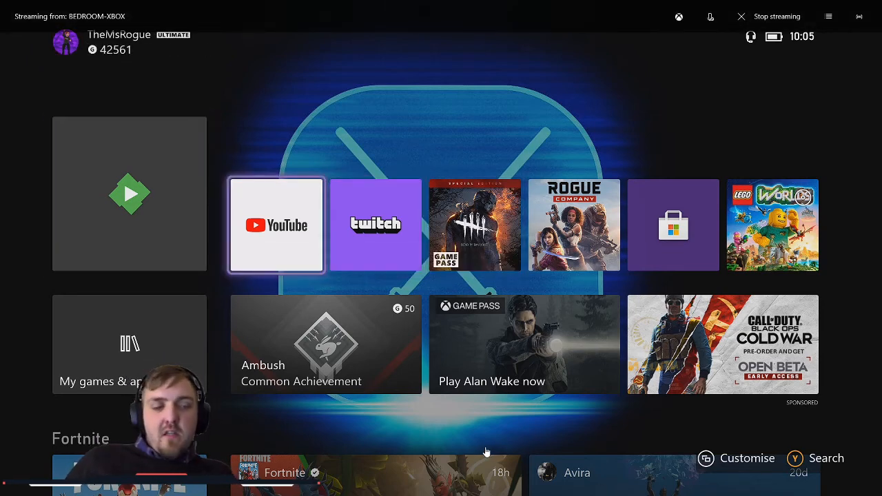
Step: Open the Xbox console's system settings from the guide's Profile & system section
key("Home")
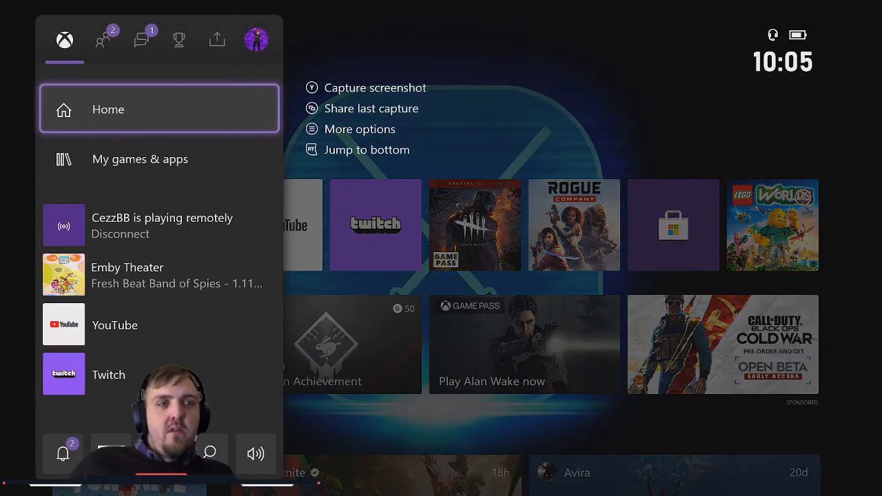
key("Right")
key("Right")
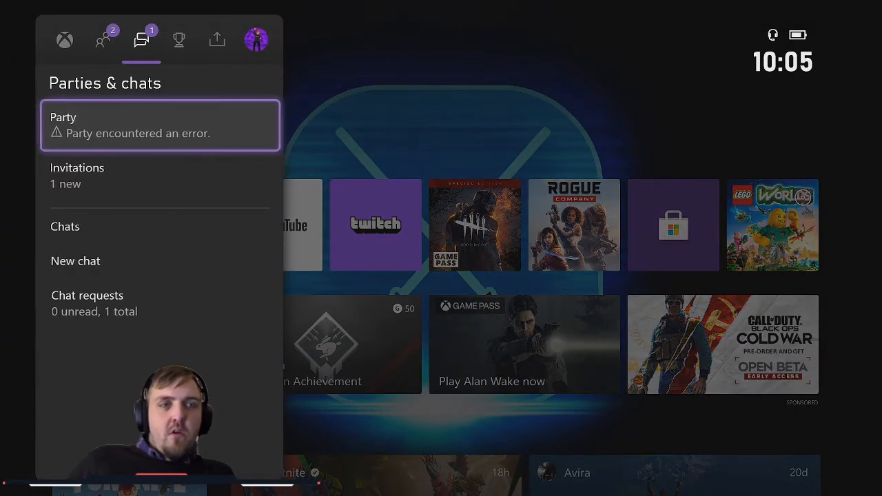
key("Right")
key("Right")
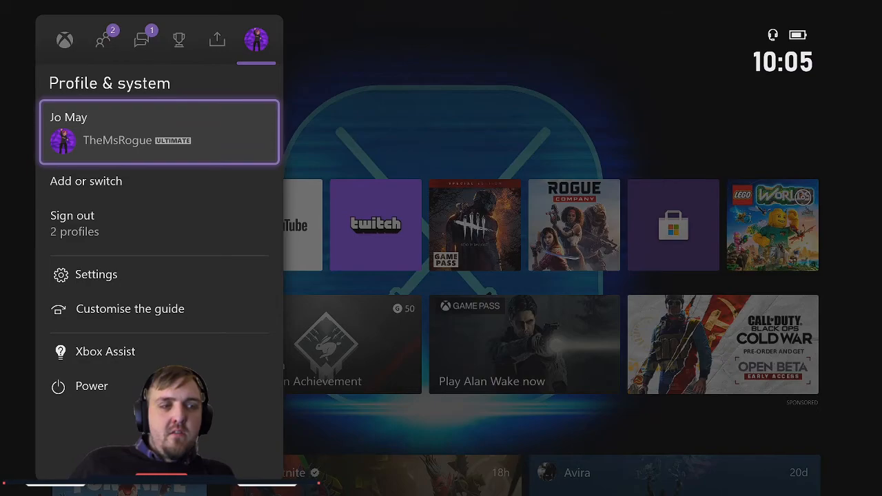
key("Down")
key("Down")
key("Down")
key("Return")
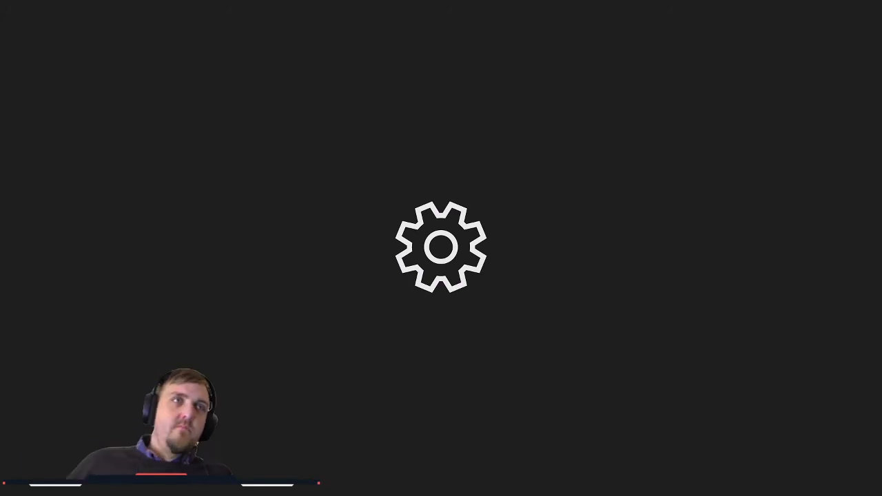
mouse_move(478, 451)
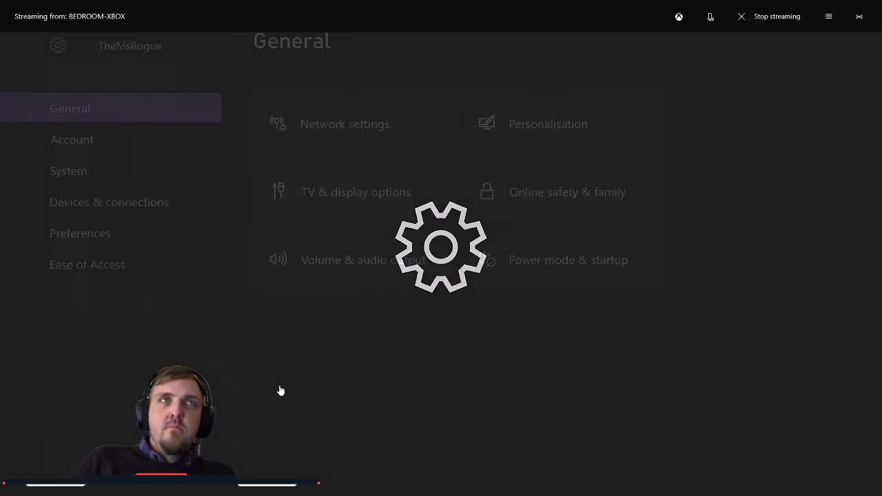
Step: Open the advanced network settings within the console's General settings
key("Down")
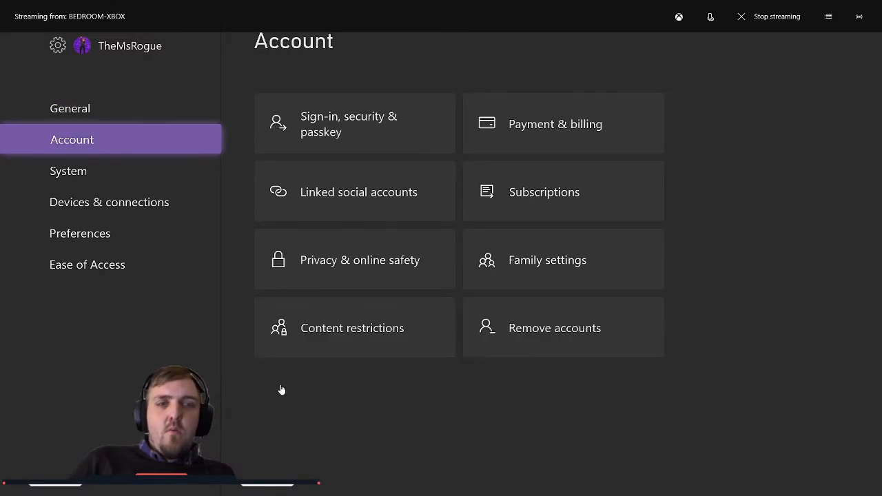
key("Up")
key("Right")
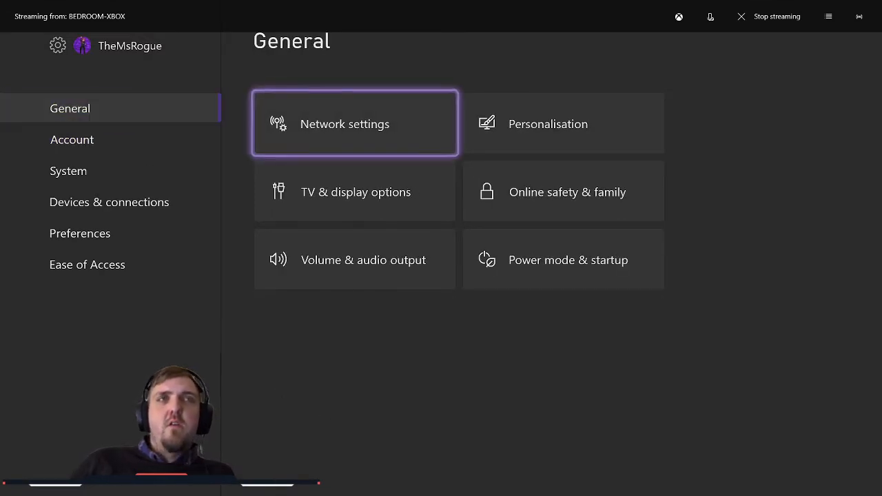
key("Return")
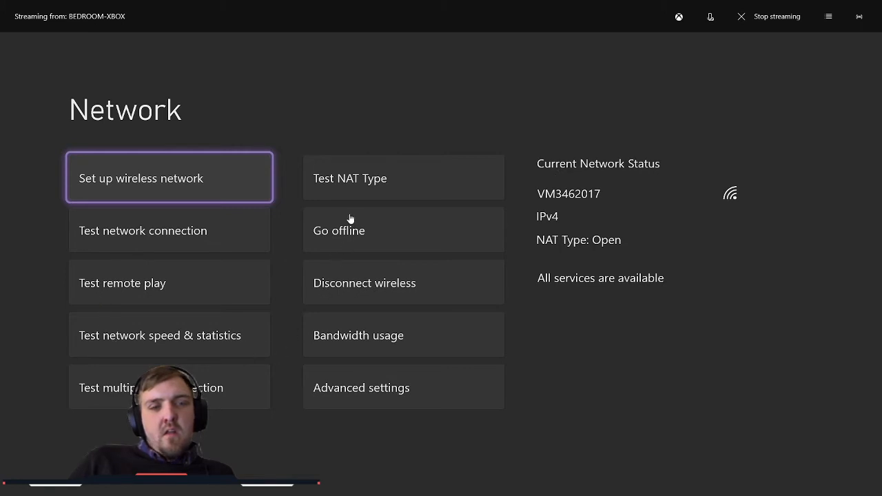
key("Right")
key("Down")
key("Down")
key("Down")
key("Down")
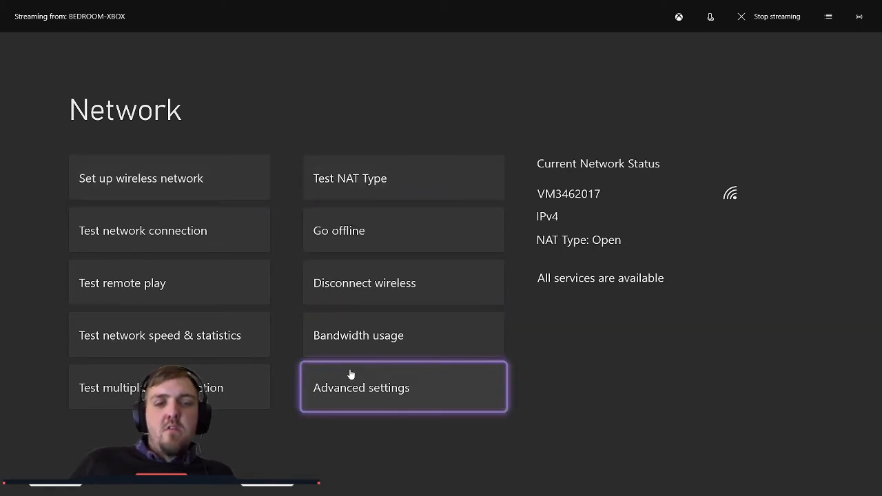
key("Return")
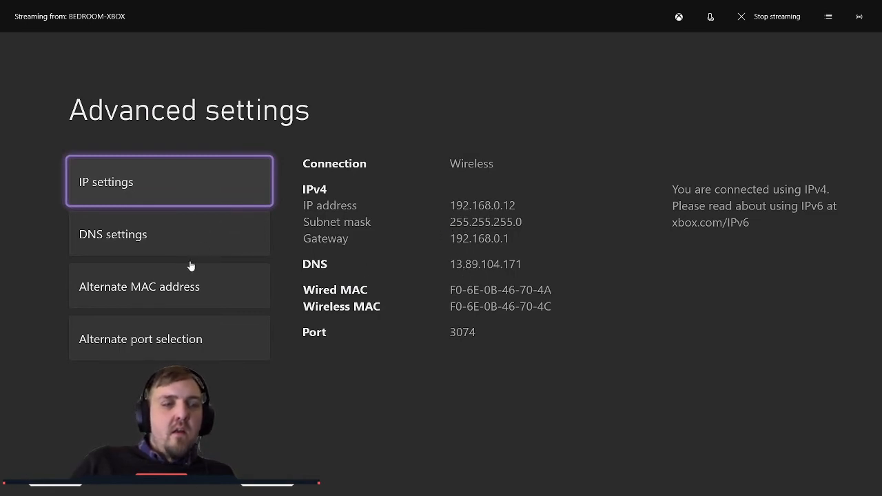
Step: Set the console's IPv4 DNS to manual and accept 13.89.104.171 as the primary DNS
key("Down")
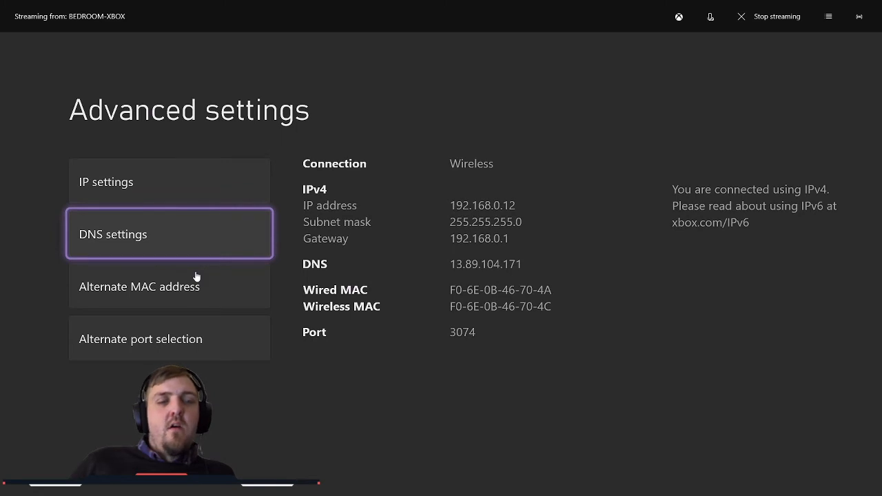
key("Return")
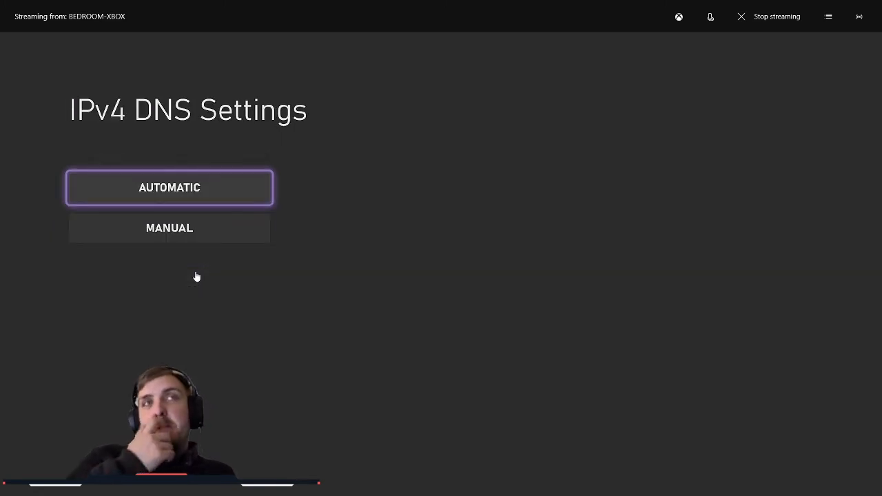
key("Down")
key("Return")
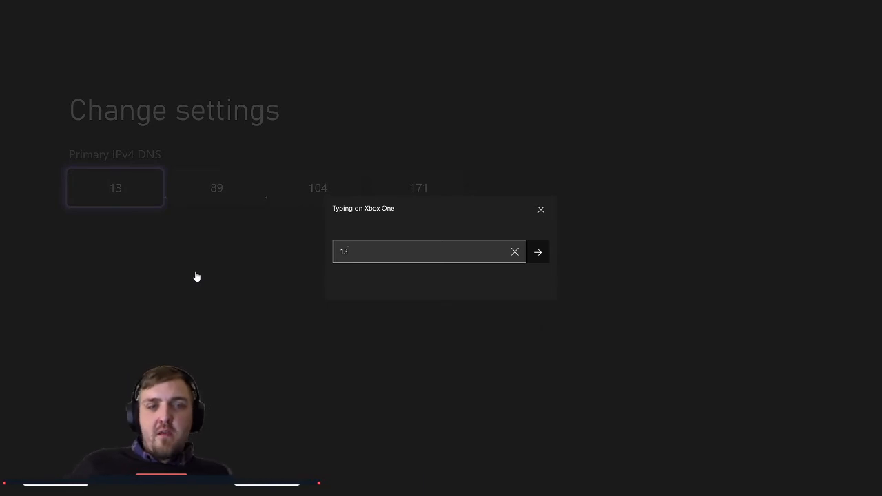
left_click(541, 259)
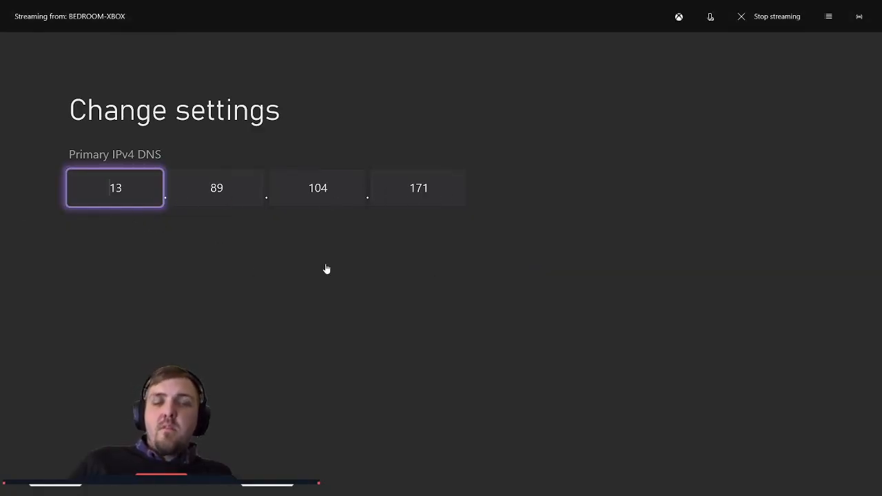
key("Return")
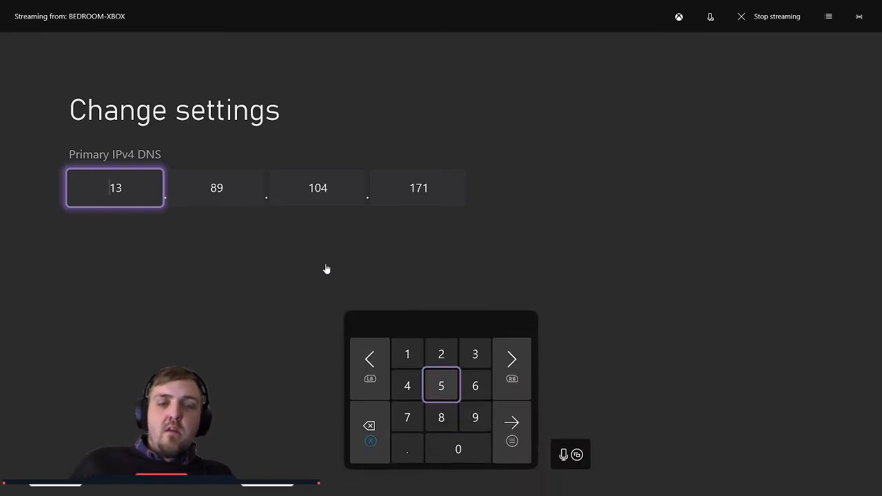
key("Right")
key("Down")
key("Right")
key("Return")
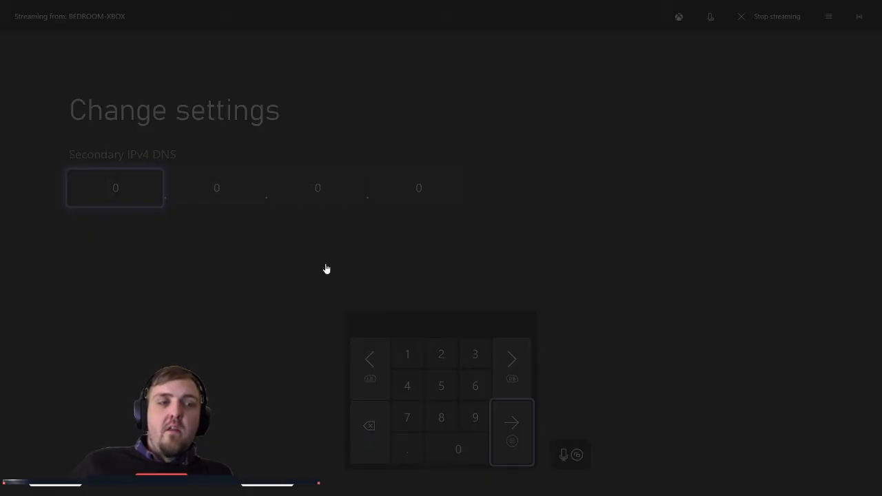
Step: Accept 0.0.0.0 as the secondary IPv4 DNS, continue past the connection check and return to the console's home screen
key("Return")
key("Return")
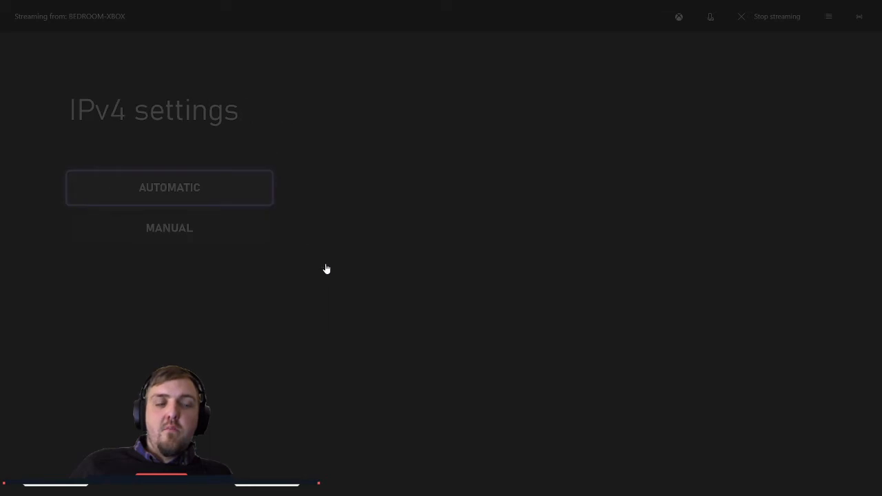
key("Escape")
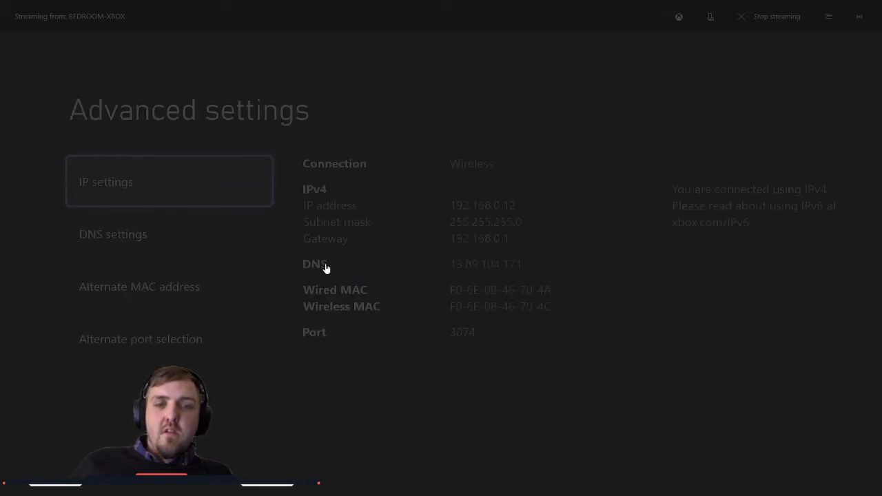
key("Escape")
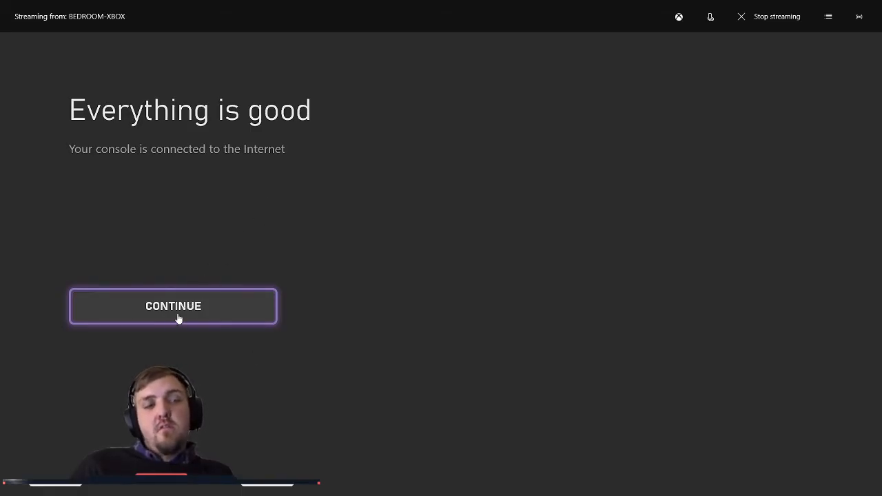
key("Return")
key("Escape")
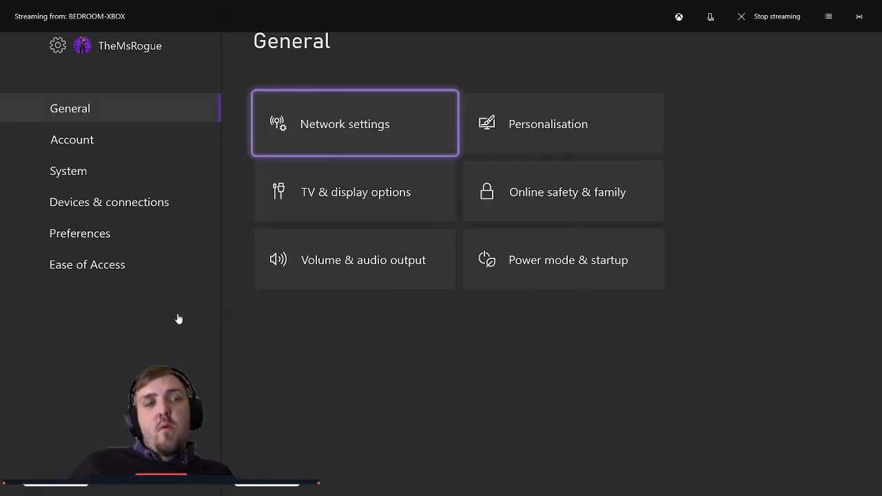
key("Escape")
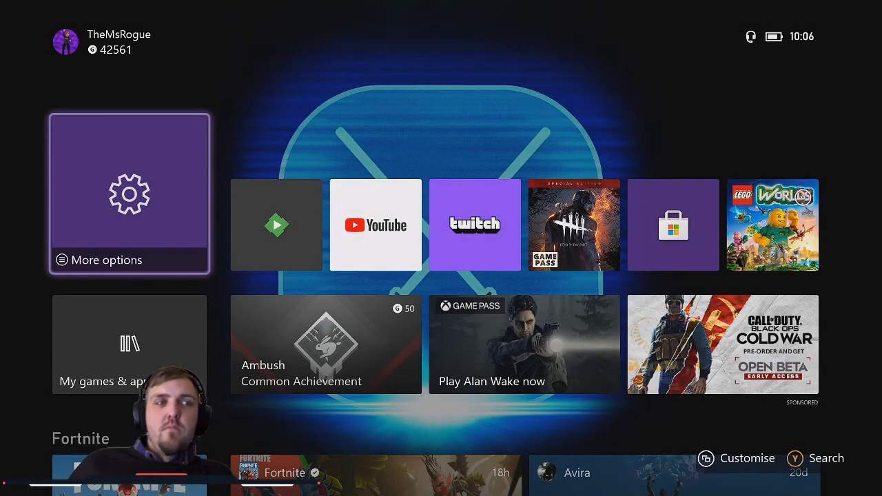
Step: Switch the console to the other signed-in profile from the guide's Profile & system section
key("super")
key("Right")
key("Right")
key("Right")
key("Right")
key("Right")
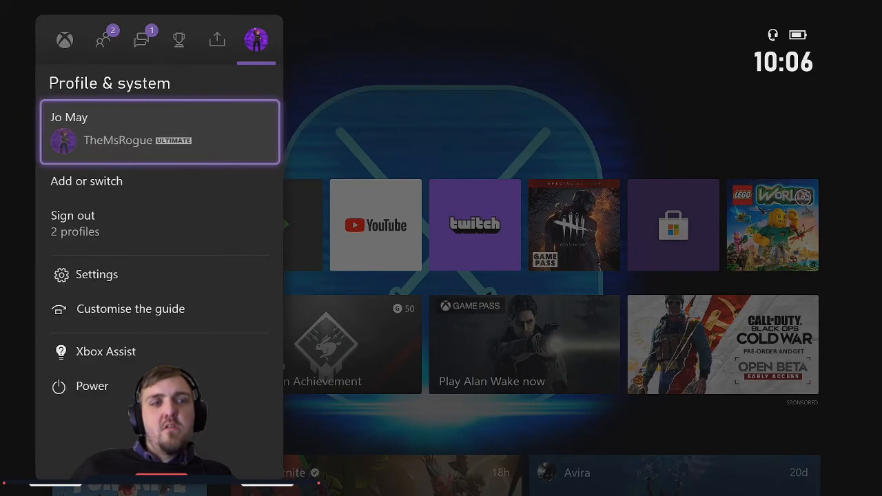
key("Down")
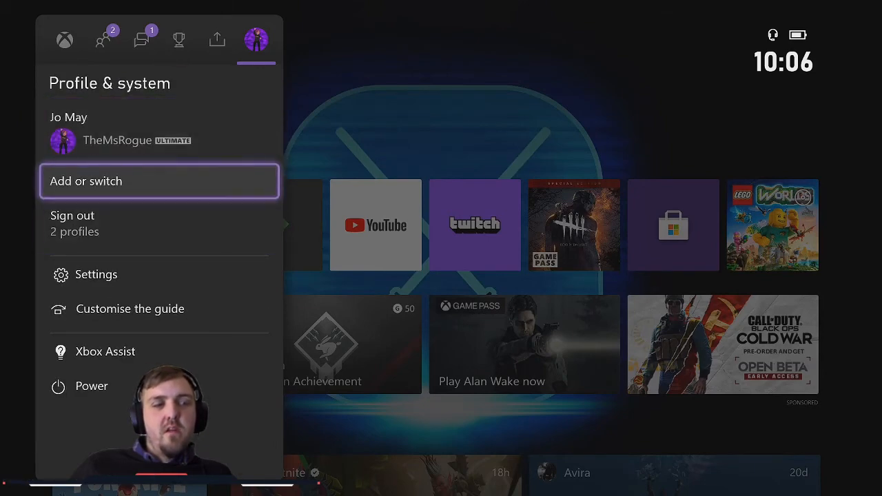
key("Return")
key("Down")
key("Return")
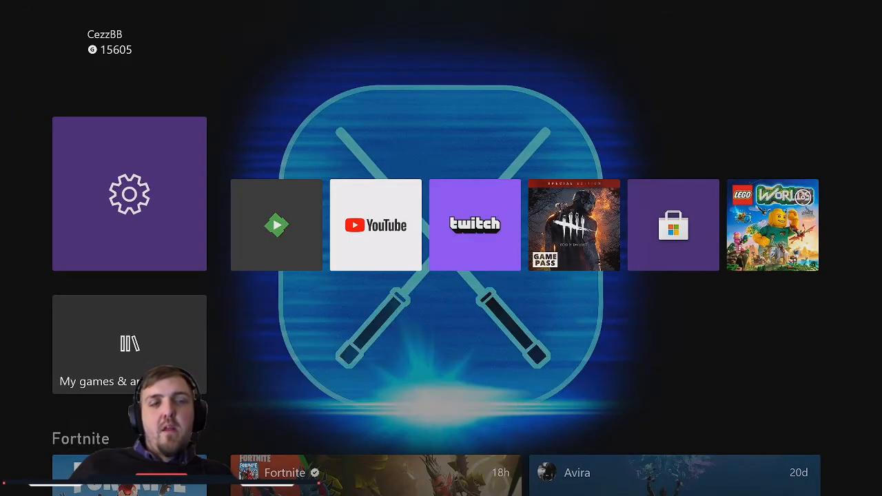
Step: Launch the Twitch app from the console's home screen, closing the app preparation notice and starting the app again
key("Right")
key("Right")
key("Right")
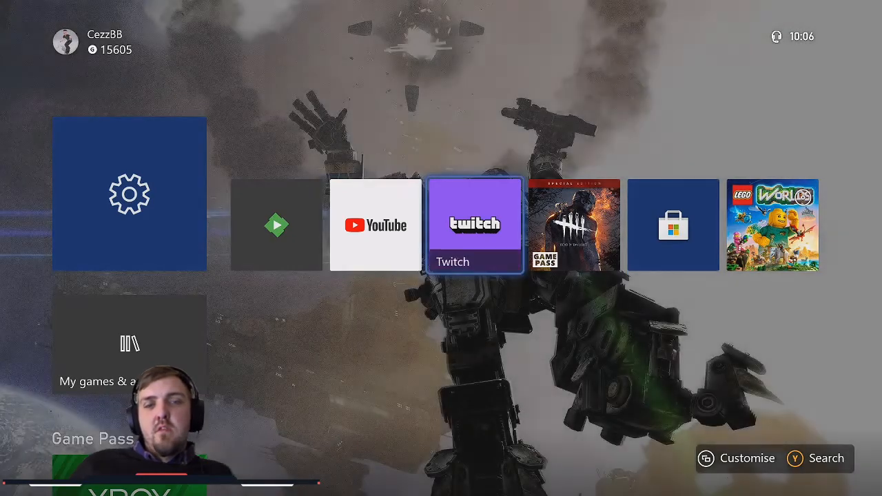
key("Return")
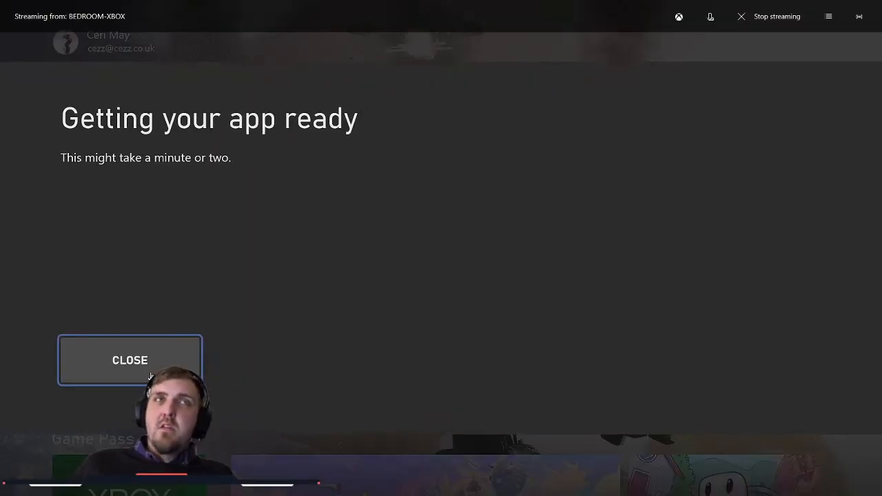
key("Return")
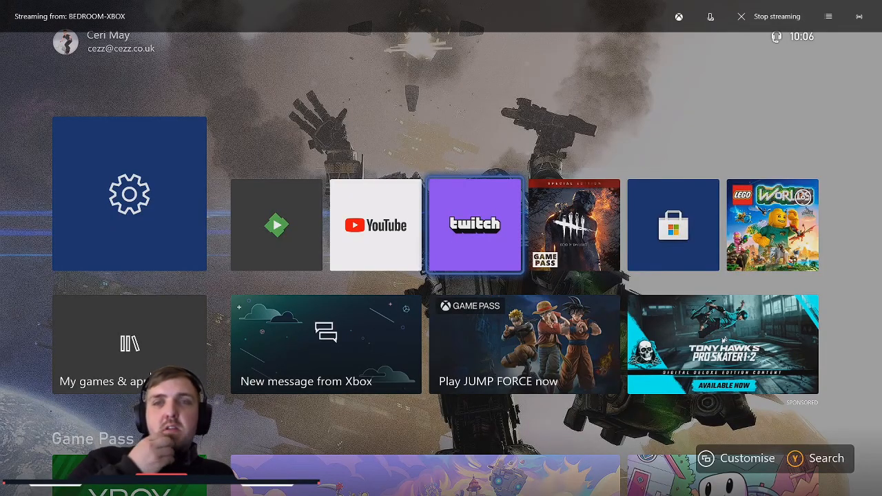
key("Return")
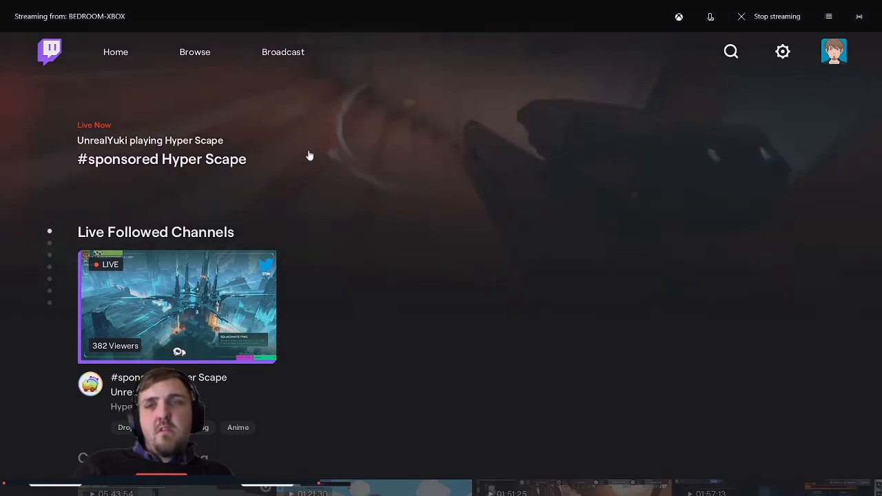
Step: Open the Broadcast page in the console's Twitch app
key("Down")
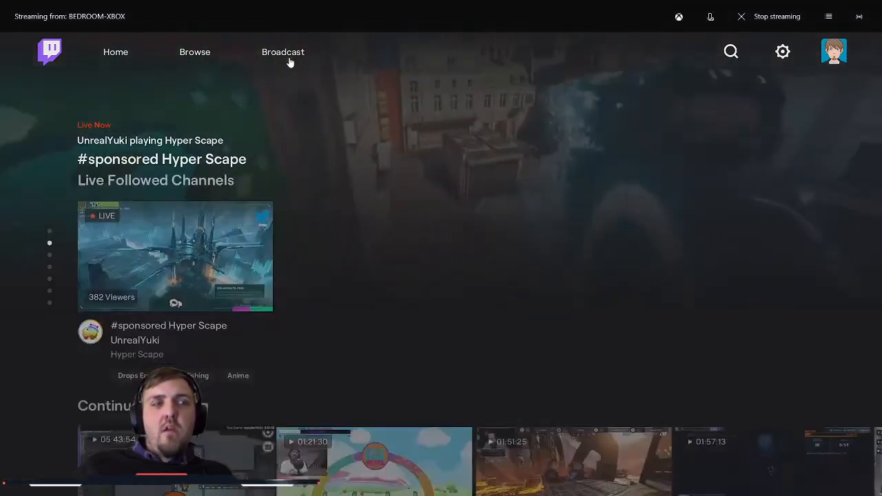
key("Up")
key("Up")
key("Right")
key("Right")
key("Right")
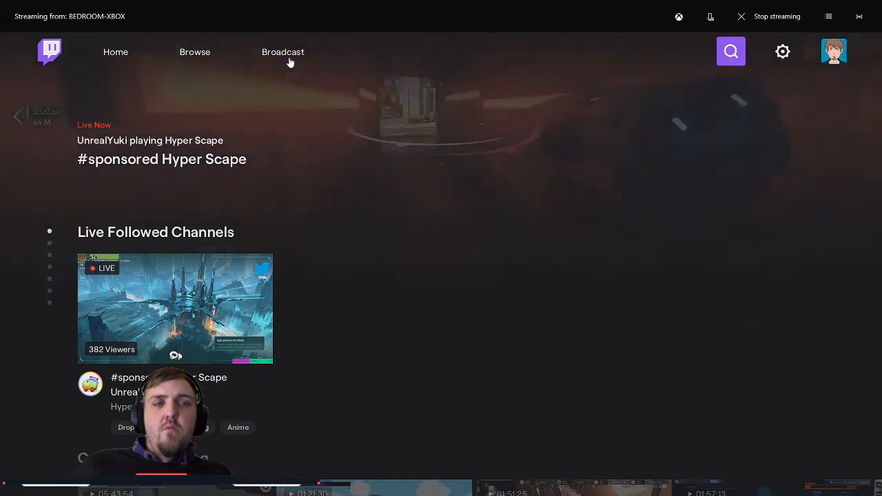
left_click(289, 62)
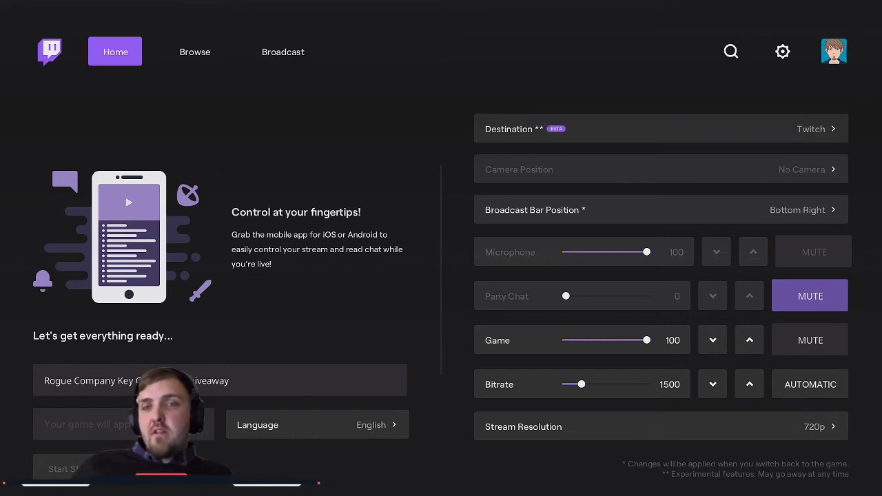
Step: Set the Twitch broadcast's Destination to Lightstream (Subscription Required)
key("Right")
key("Down")
key("Right")
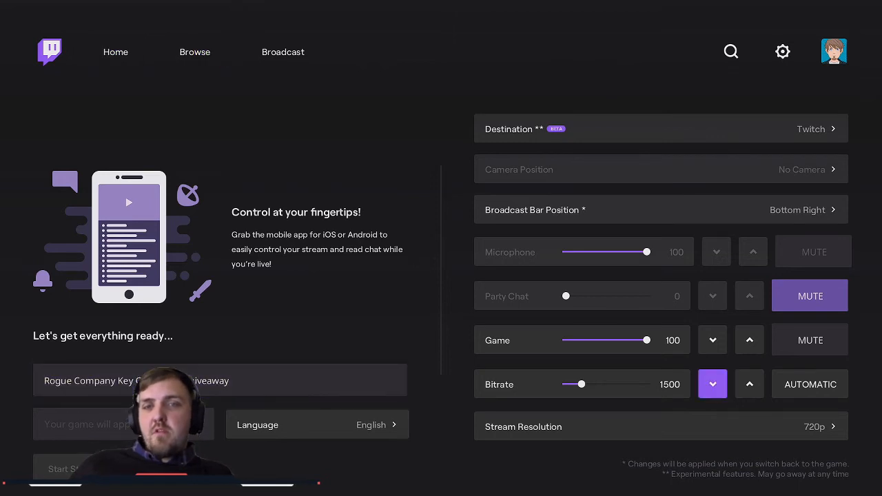
key("Up")
key("Up")
key("Up")
key("Up")
key("Down")
key("Right")
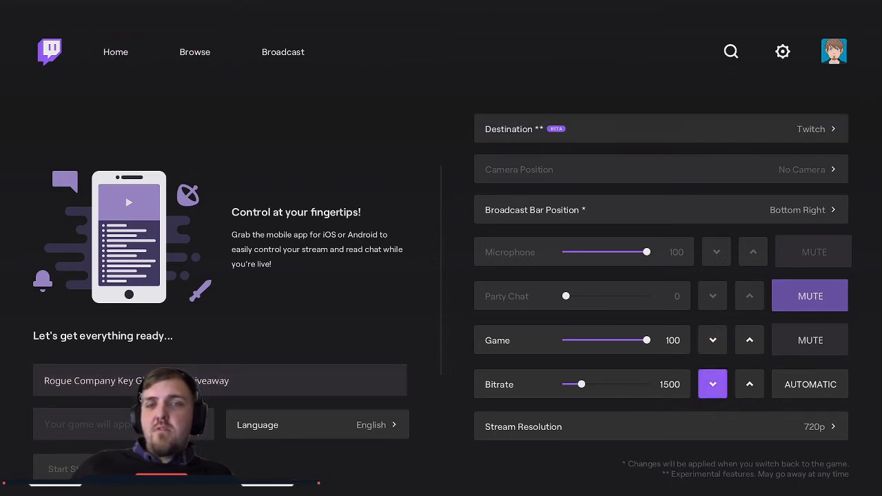
key("Up")
key("Up")
key("Up")
key("Up")
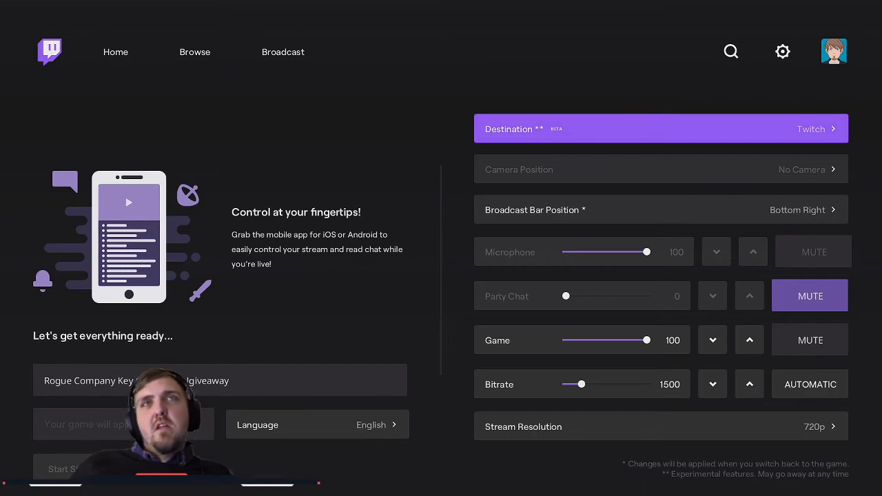
key("Return")
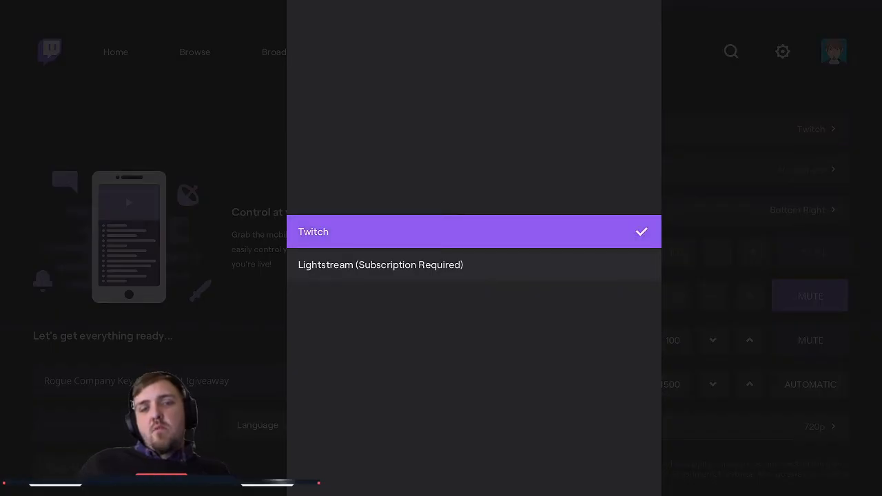
key("Down")
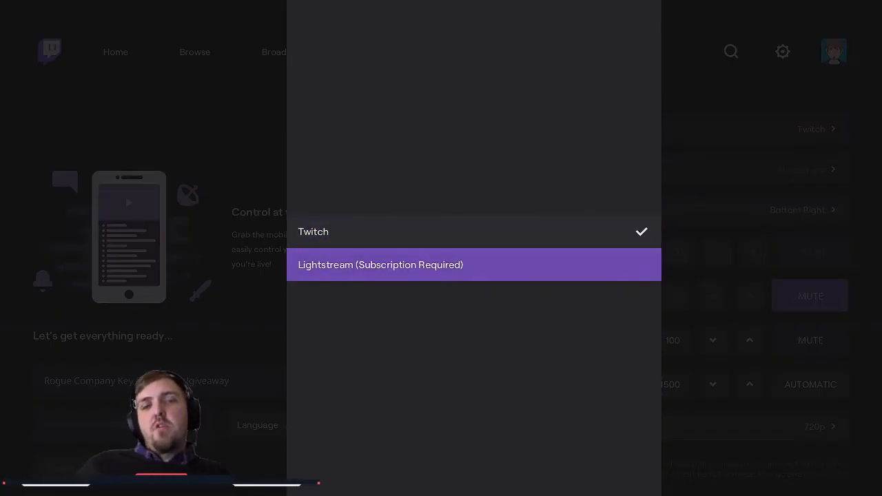
key("Up")
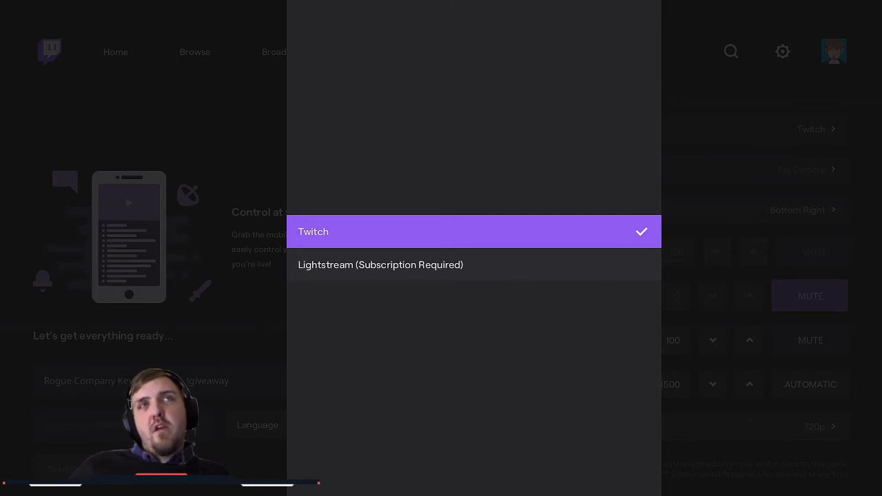
key("Down")
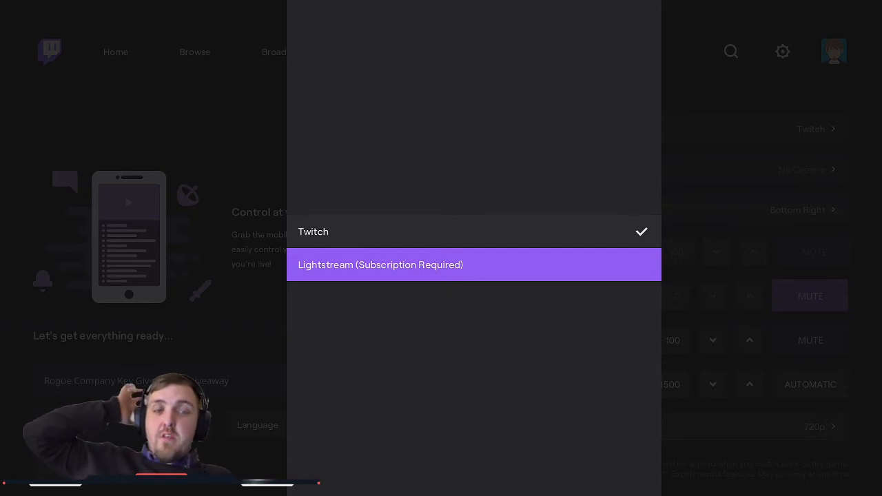
key("Up")
key("Down")
key("Up")
key("Down")
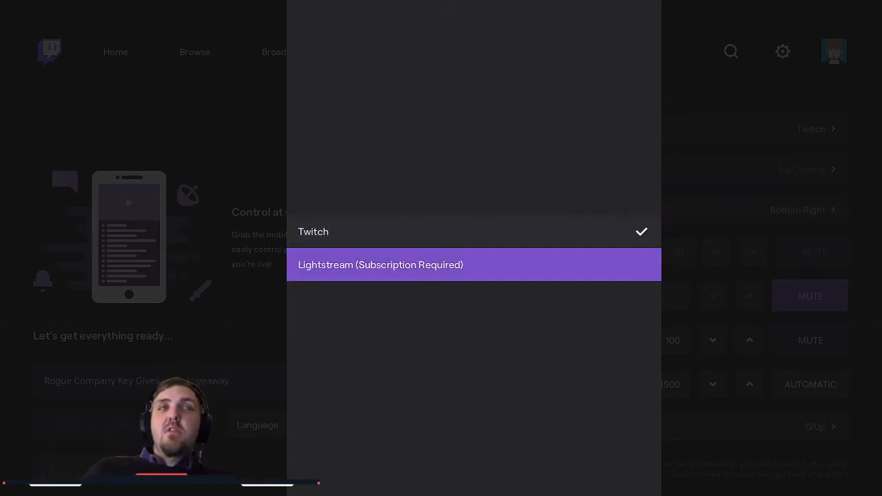
key("Up")
key("Down")
key("Up")
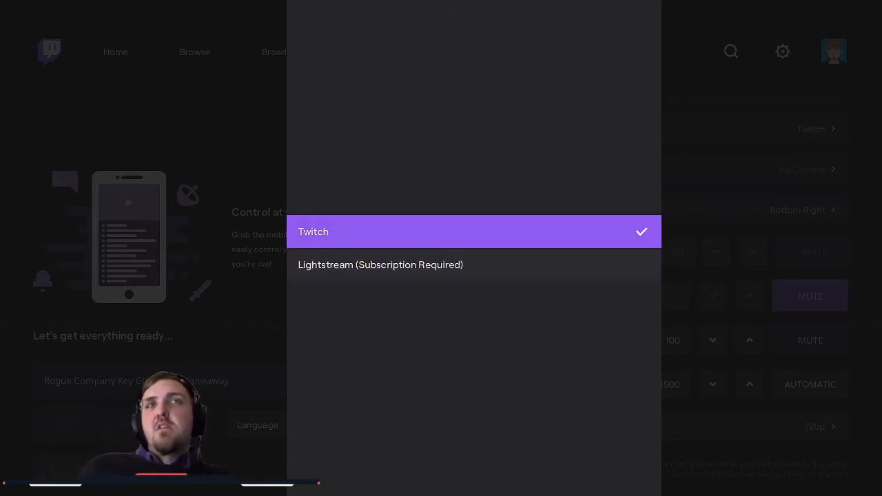
key("Down")
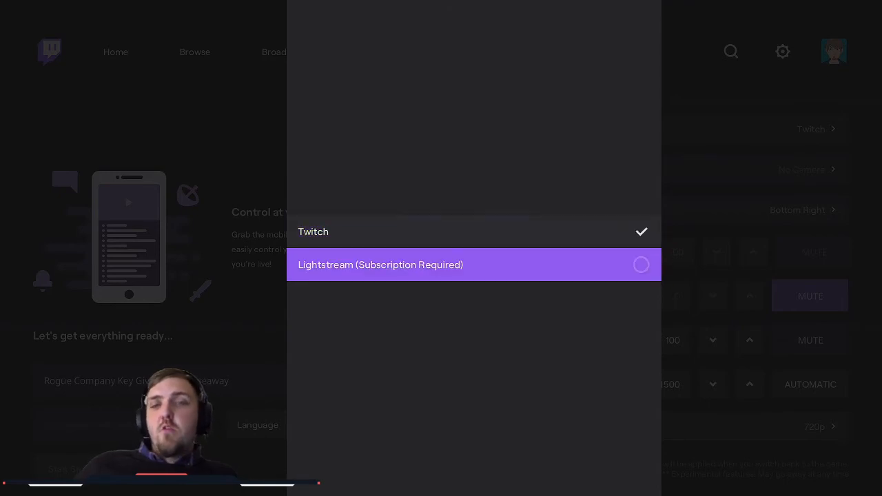
key("Return")
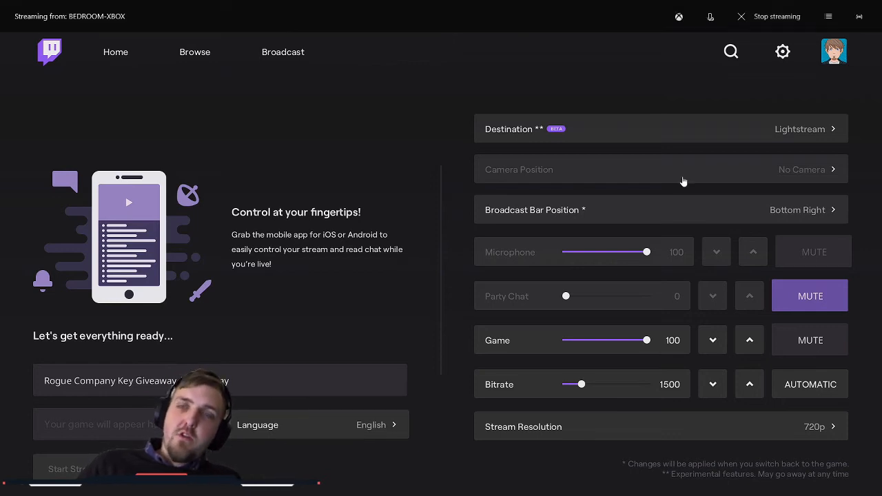
Step: Stop streaming from the console and close Xbox Console Companion to return to Lightstream Studio
left_click(775, 17)
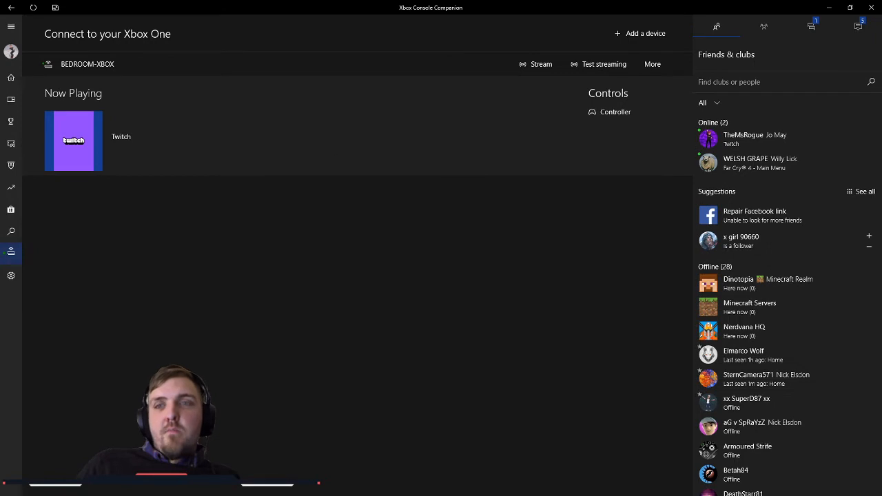
left_click(874, 7)
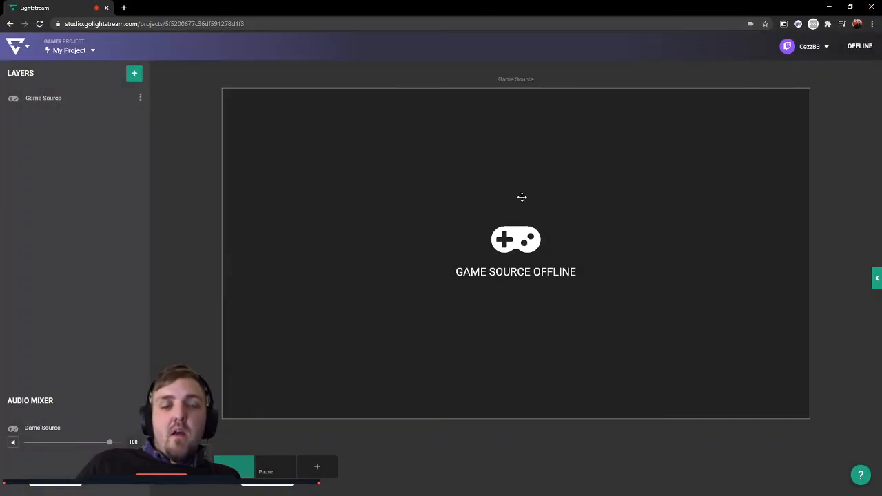
Step: Examine the layer types available to add, the stream output and Twitch chat panel, and the Game Source's audio level
left_click(135, 73)
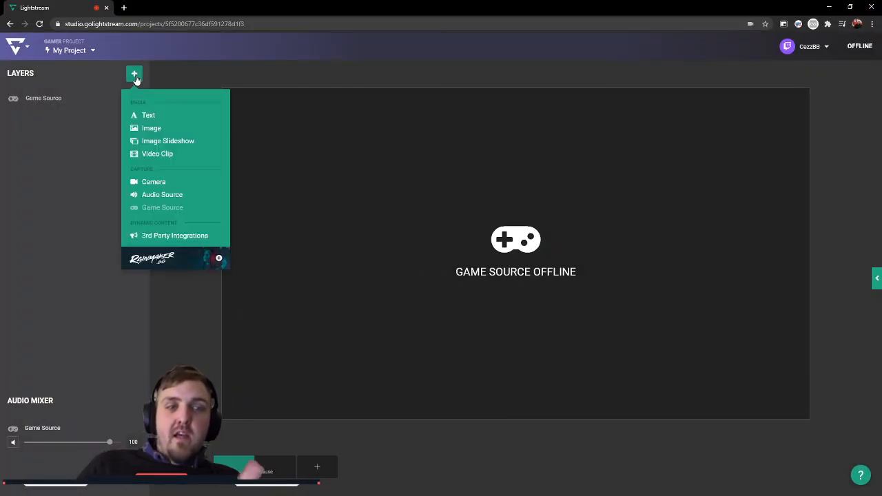
left_click(198, 296)
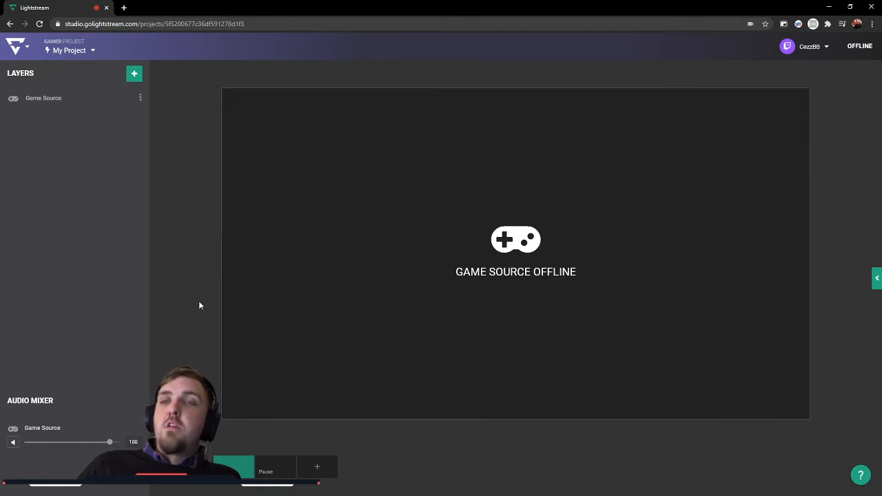
left_click(827, 47)
left_click(827, 49)
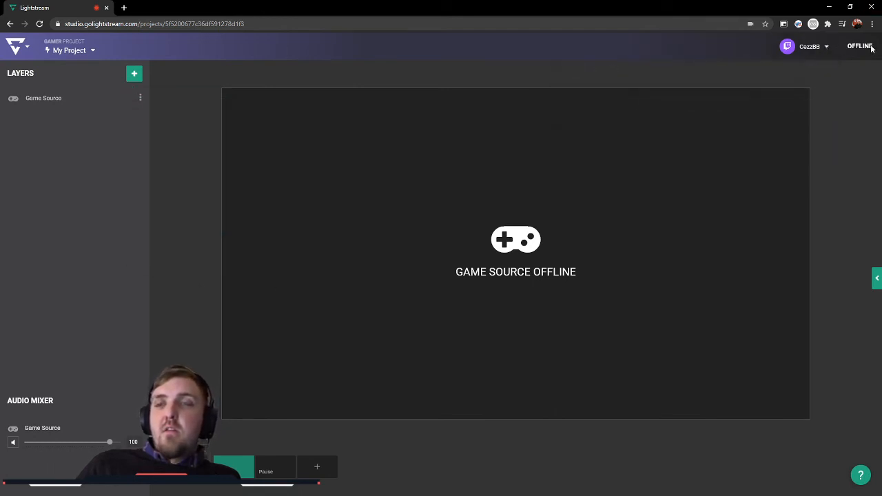
left_click(877, 276)
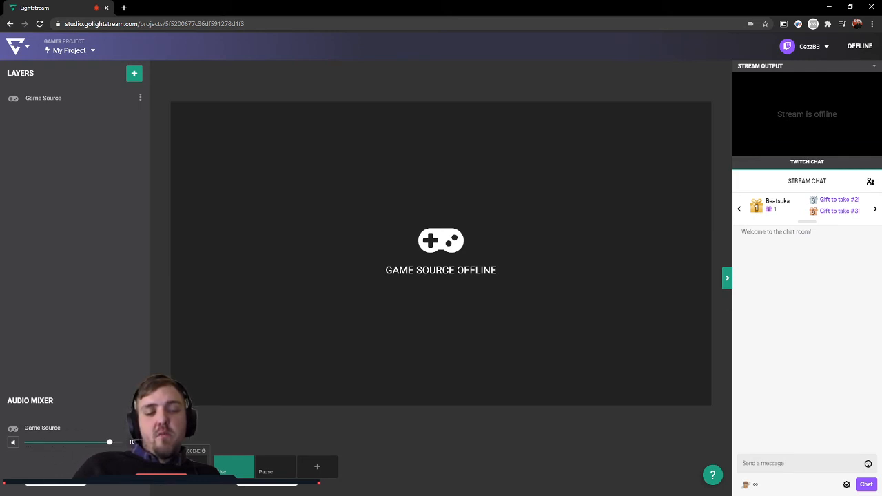
left_click(109, 442)
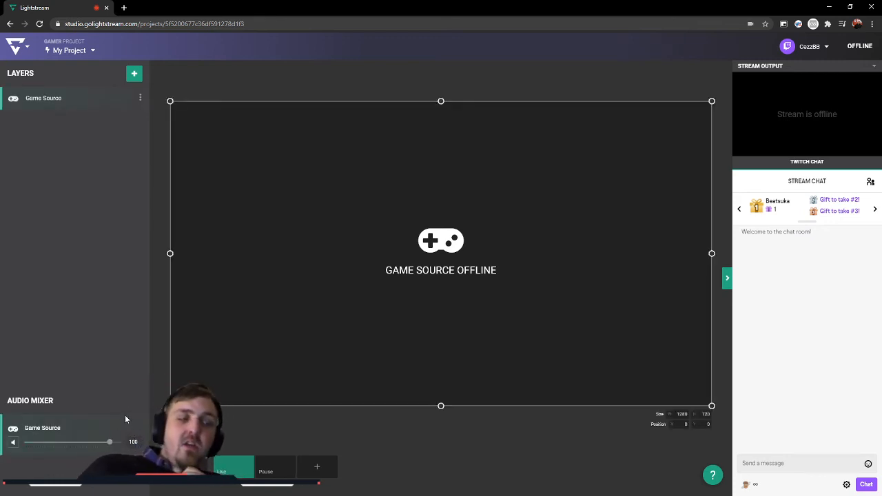
left_click(167, 431)
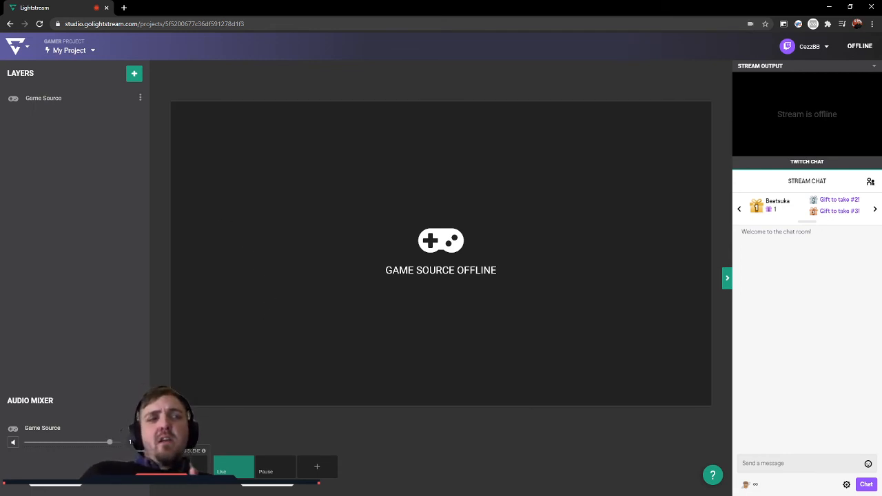
Step: Close the Lightstream browser window and tile Streamlabs OBS on the left half, Xbox Console Companion upper right and Discord lower right
left_click(872, 8)
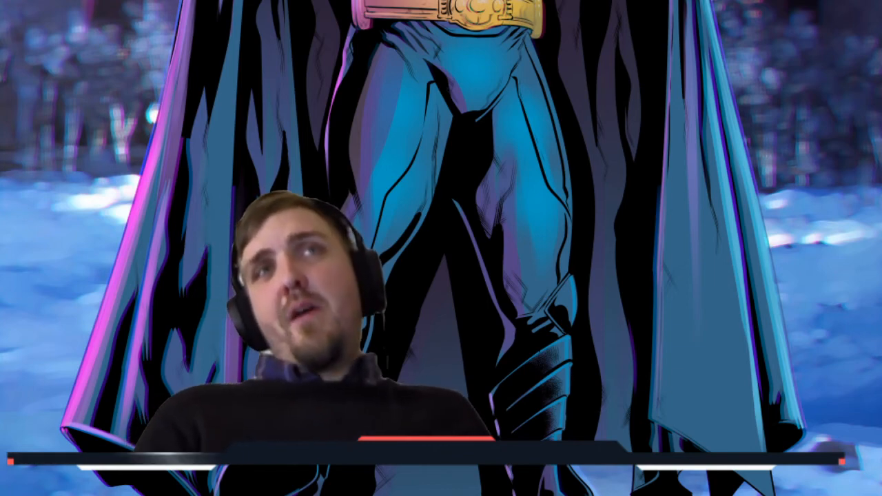
left_click_drag(418, 0, 389, 127)
left_click_drag(1, 189, 258, 222)
key("ctrl+z")
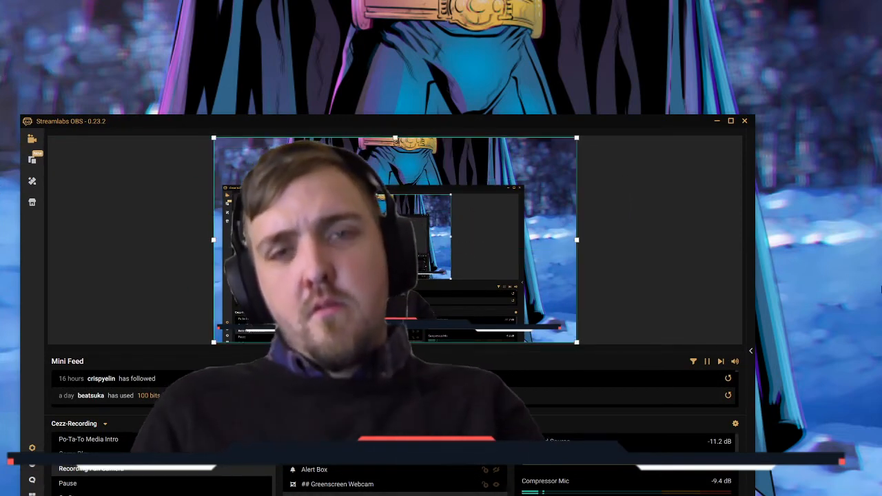
left_click_drag(611, 124, 1, 159)
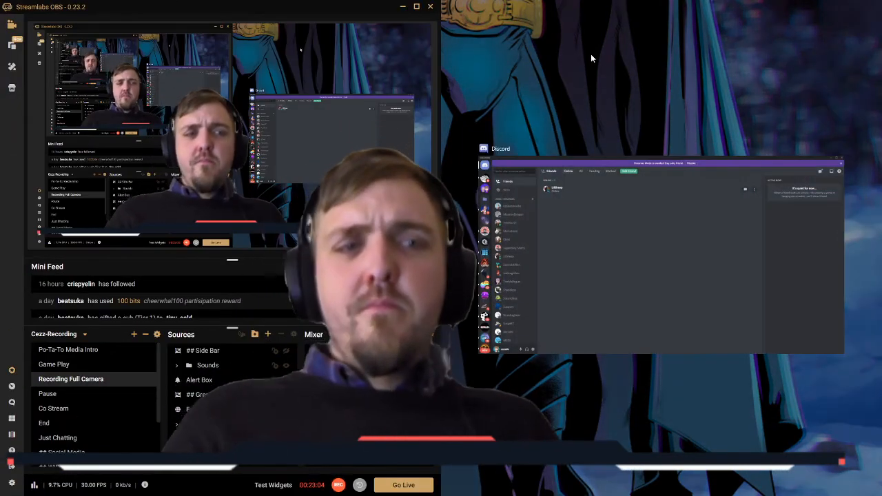
left_click(590, 55)
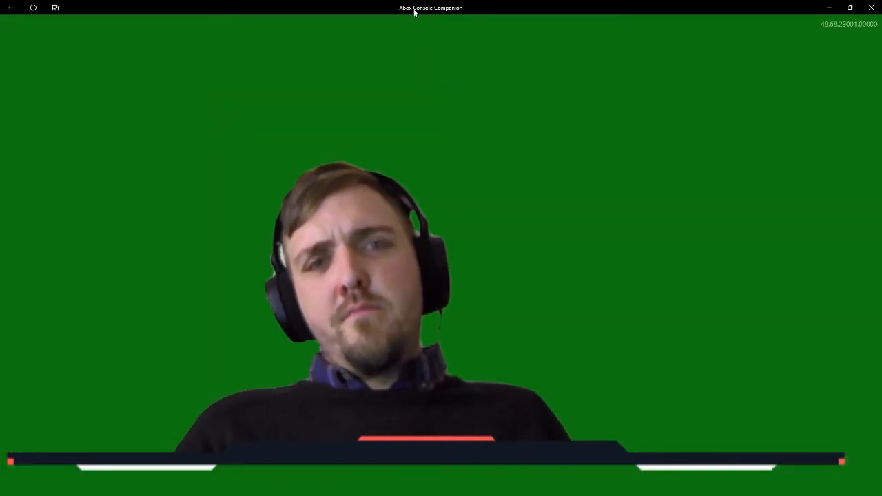
left_click_drag(414, 9, 881, 4)
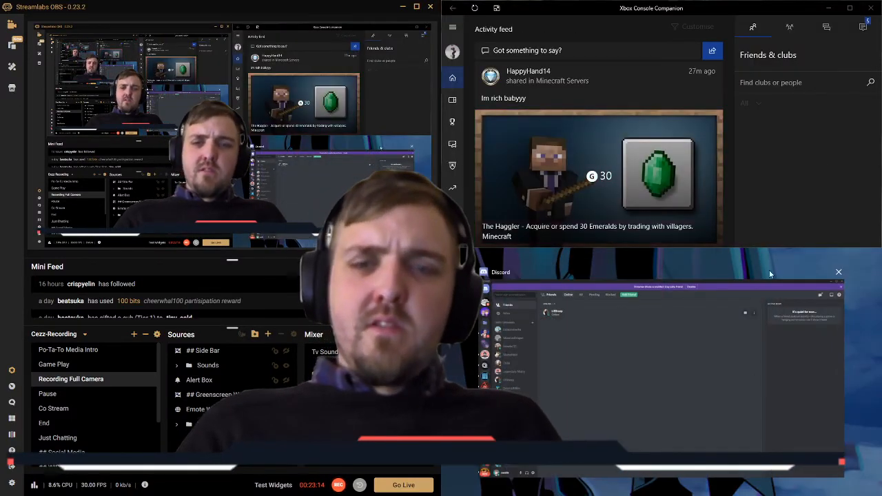
left_click(497, 348)
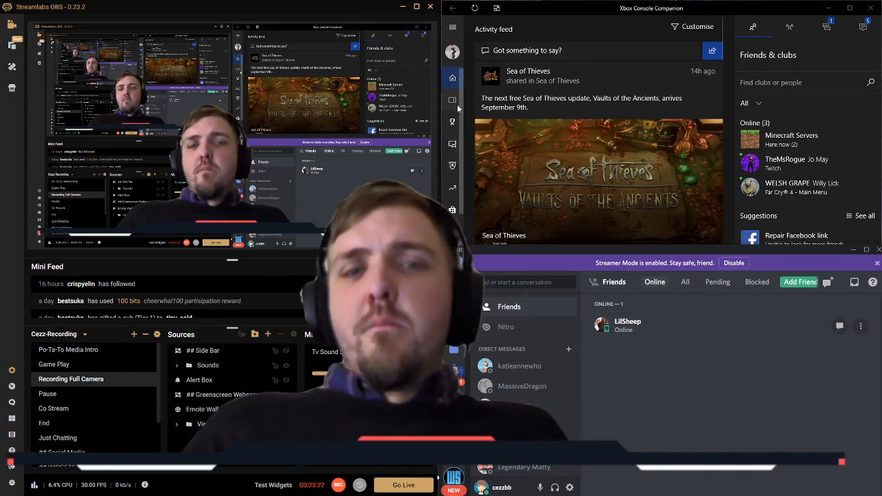
Step: Connect to BEDROOM-XBOX in Xbox Console Companion and start streaming the console, continuing without an attached controller
scroll(452, 207, "down", 2)
left_click(453, 214)
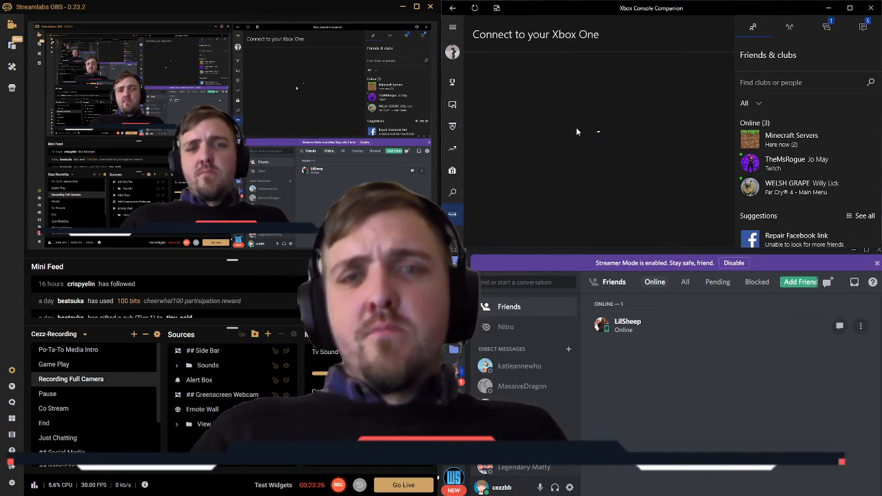
left_click(514, 80)
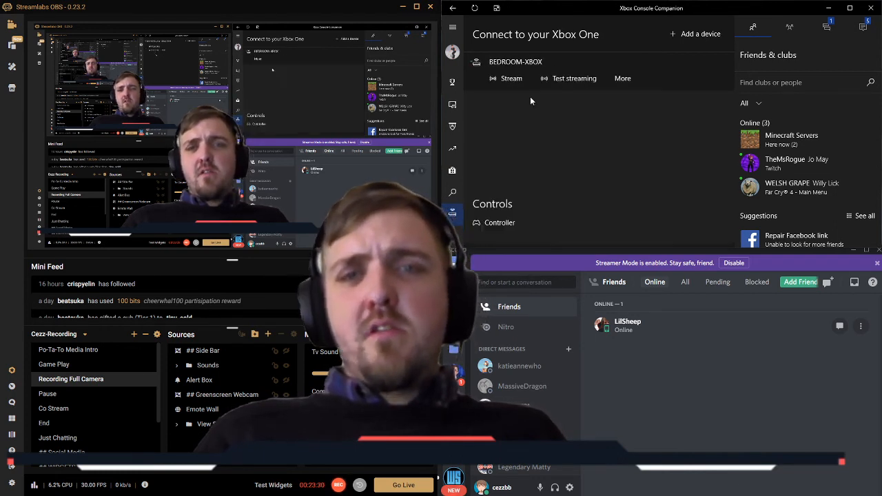
left_click(511, 79)
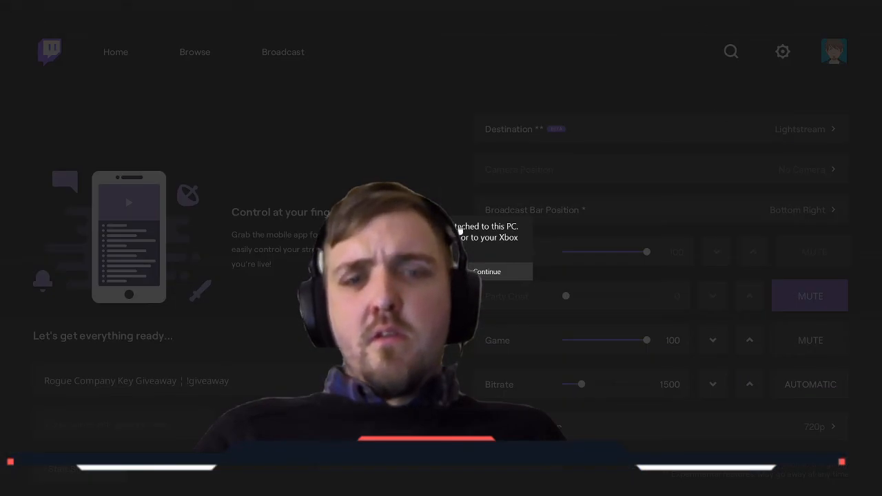
left_click(483, 272)
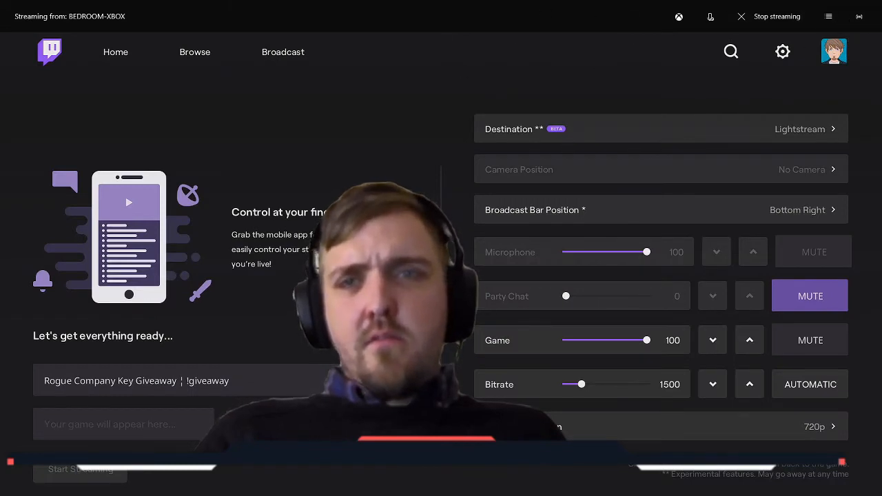
left_click(830, 18)
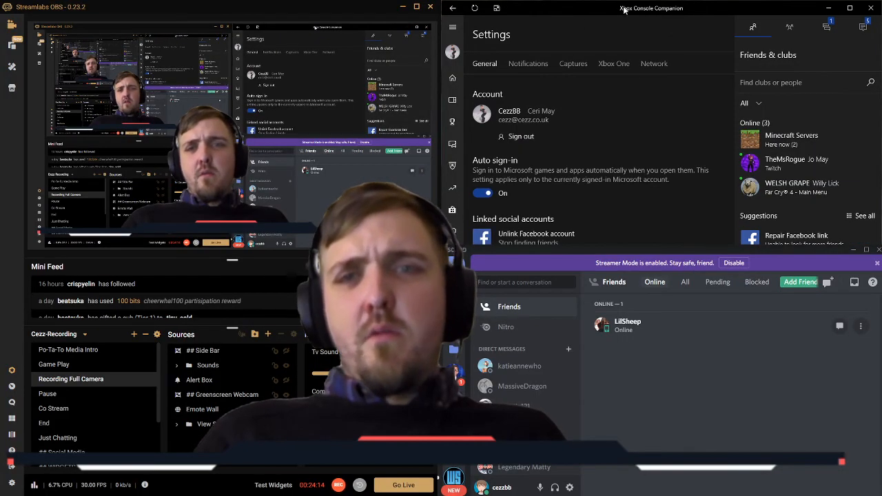
Step: Return to the Xbox connection page and restart the stream from BEDROOM-XBOX, continuing past the controller notice
left_click_drag(623, 8, 622, 5)
scroll(454, 181, "down", 2)
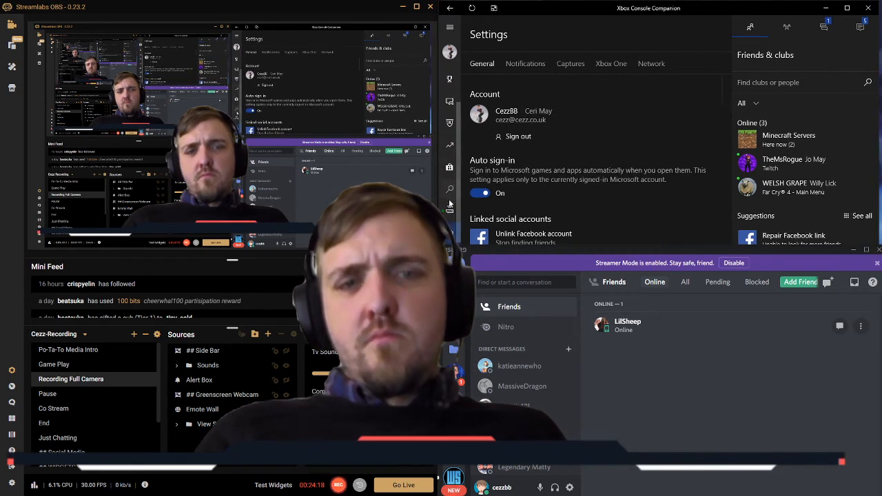
left_click(450, 207)
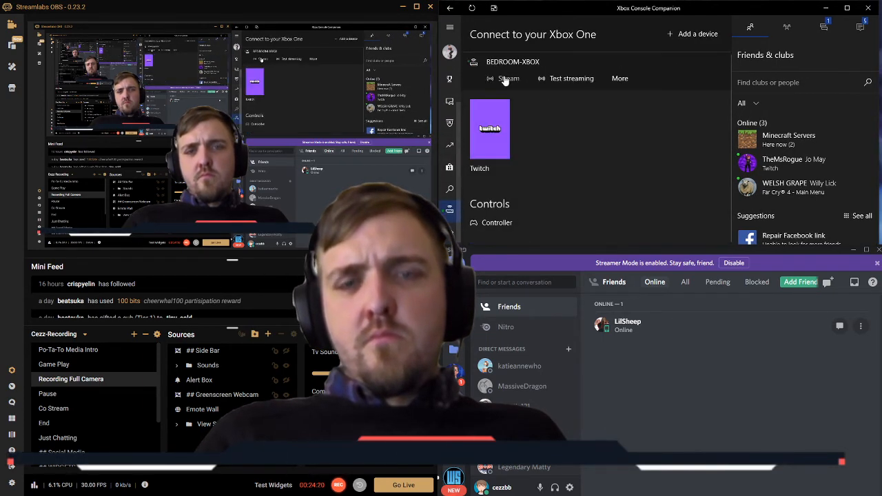
left_click(618, 79)
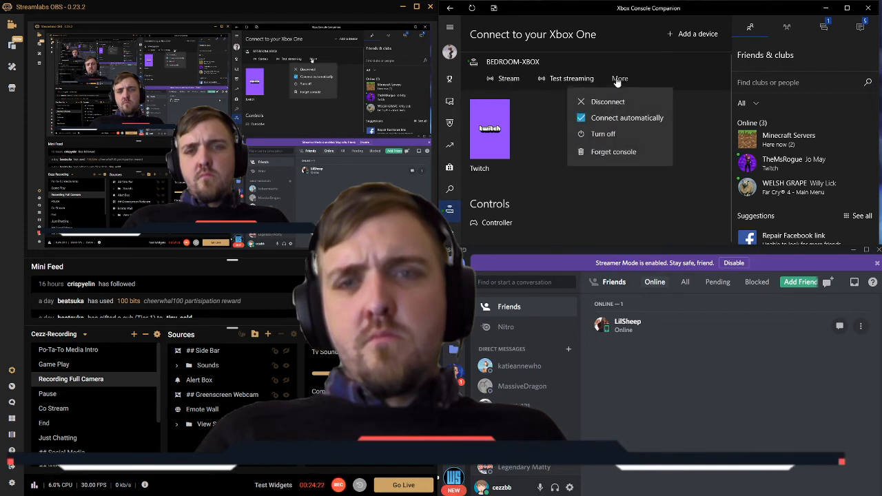
left_click(618, 81)
left_click(501, 82)
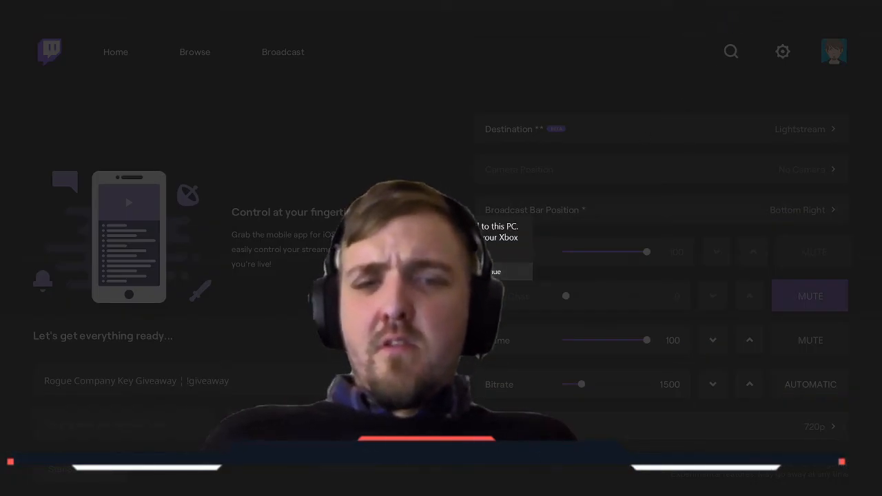
left_click(482, 271)
Step: Take the console stream out of full screen and fit its window into the desktop's upper-right quarter above Discord
left_click(852, 7)
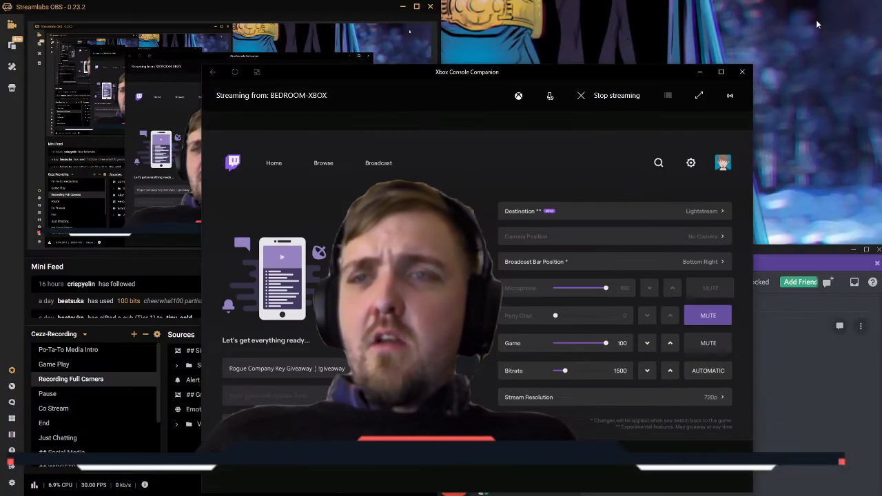
left_click_drag(509, 64, 642, 0)
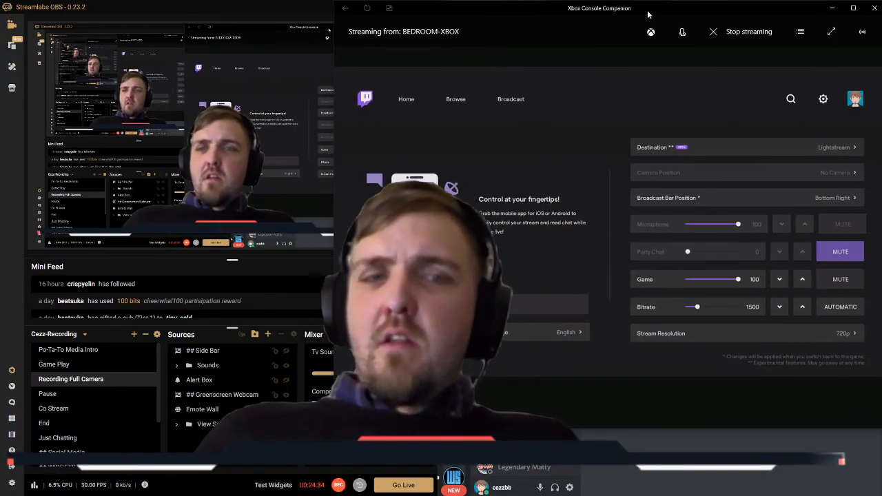
left_click_drag(335, 428, 441, 246)
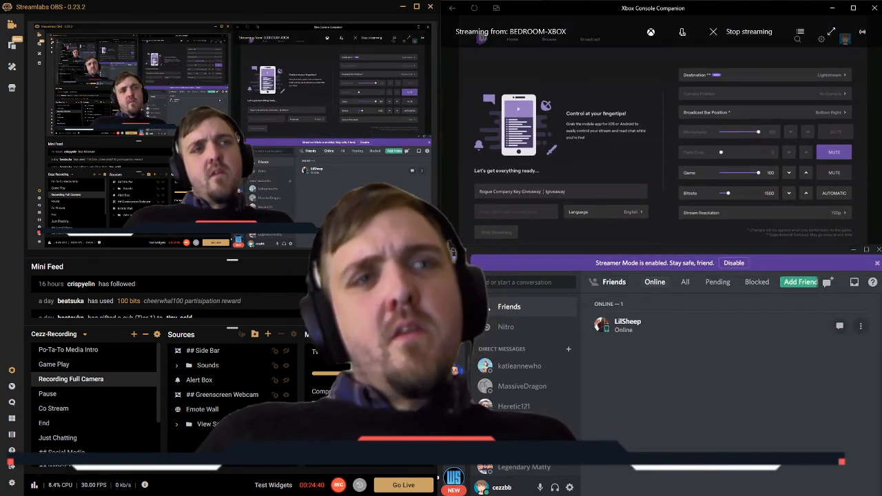
Step: Switch Streamlabs OBS to the Game Play scene and select Display Capture in the expanded View Sources folder
left_click(73, 364)
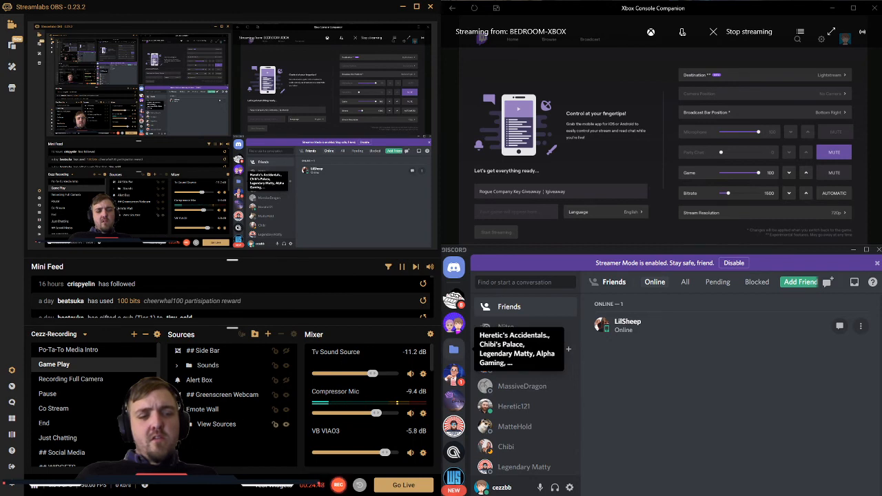
left_click(178, 425)
scroll(193, 433, "down", 1)
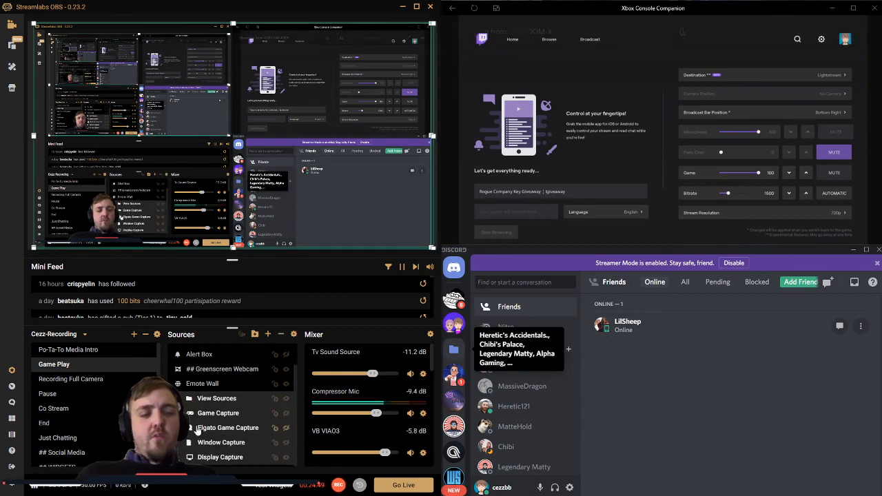
left_click(215, 459)
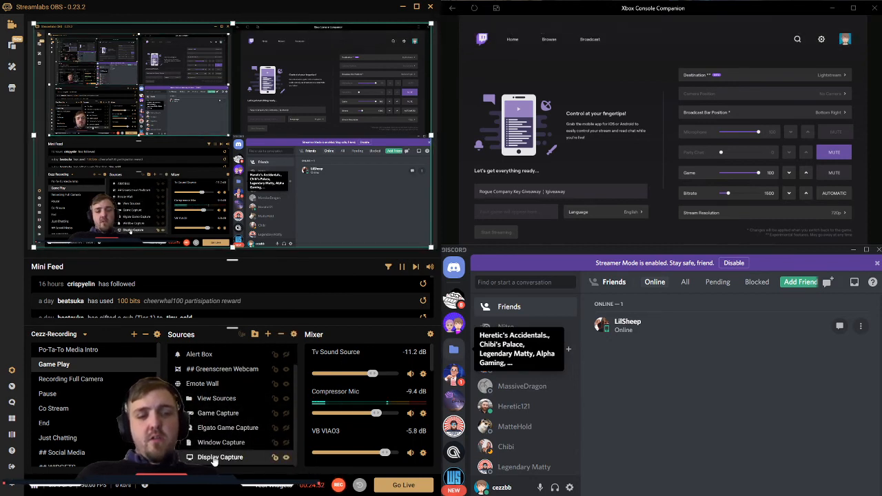
Step: Check the Display Capture source's settings for a way to crop the captured display
double_click(214, 460)
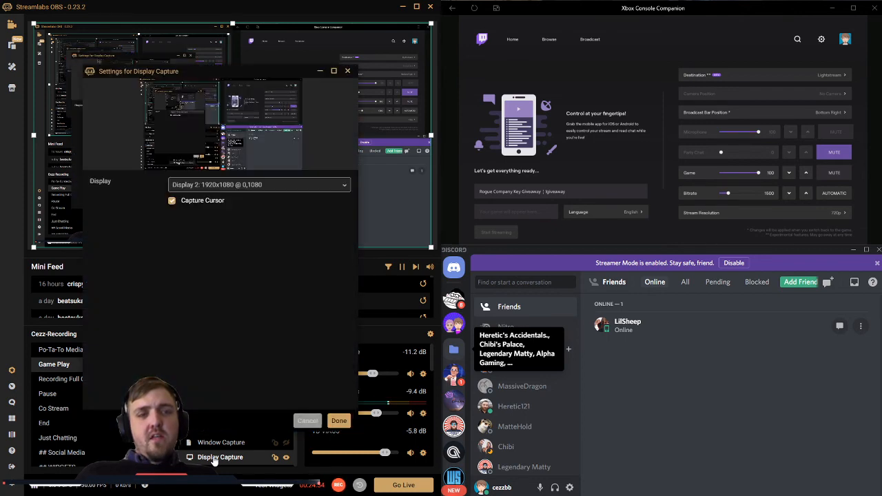
left_click_drag(241, 71, 256, 174)
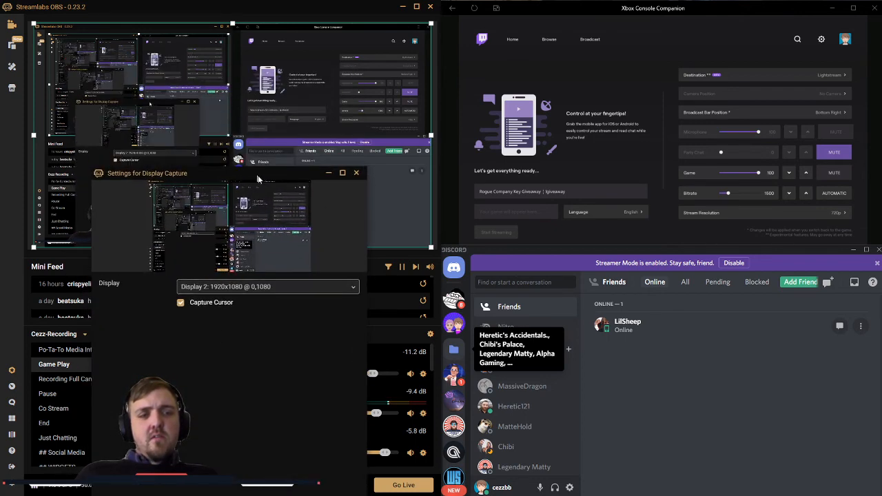
left_click(364, 175)
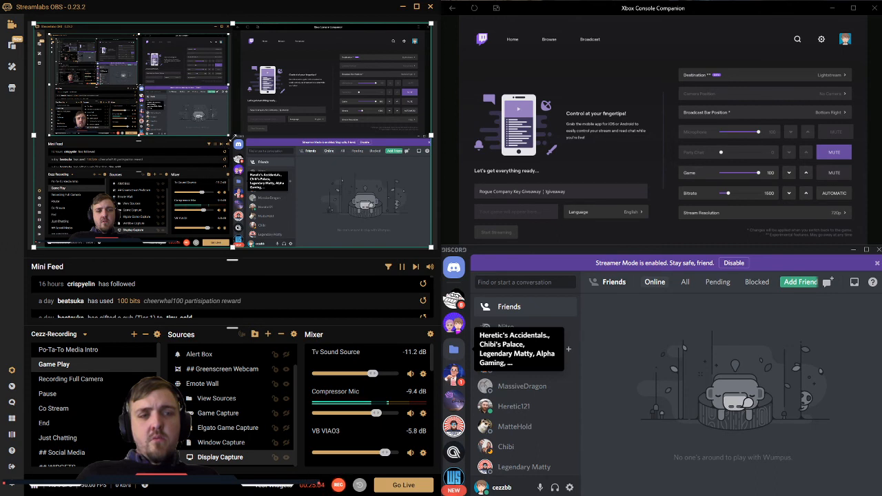
left_click(58, 235)
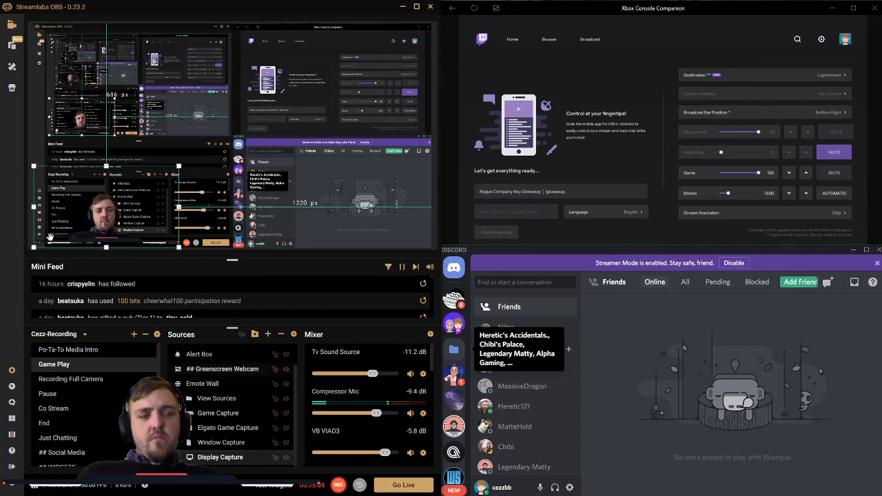
left_click(211, 138)
left_click(231, 458)
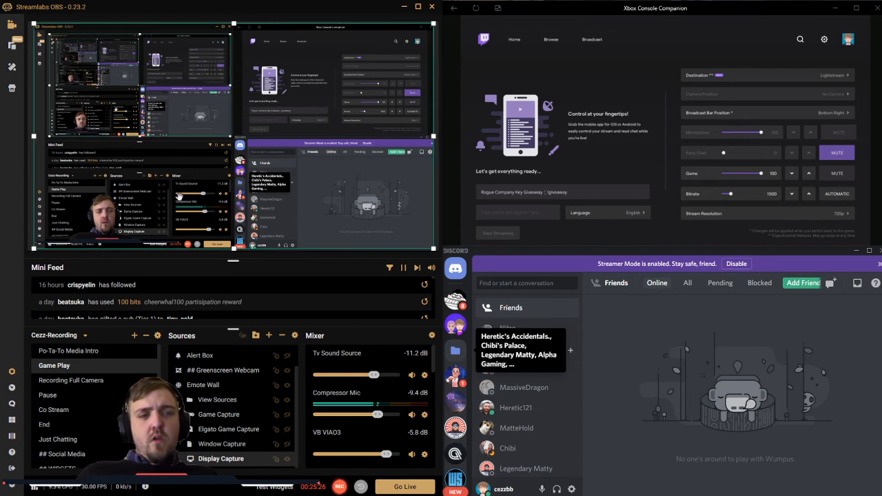
double_click(222, 458)
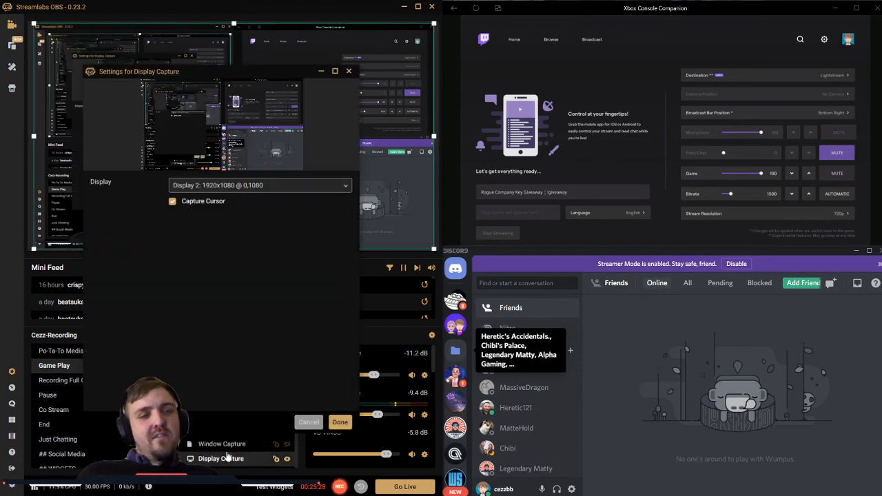
left_click(339, 423)
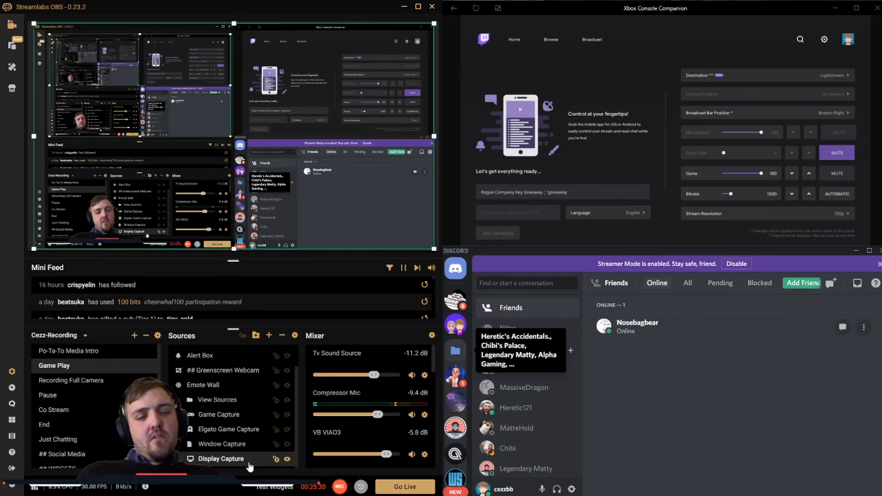
right_click(249, 467)
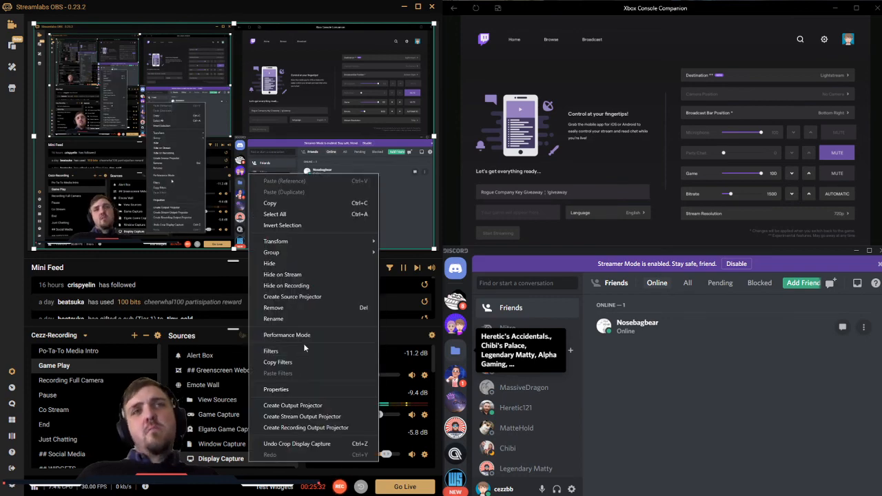
key("Escape")
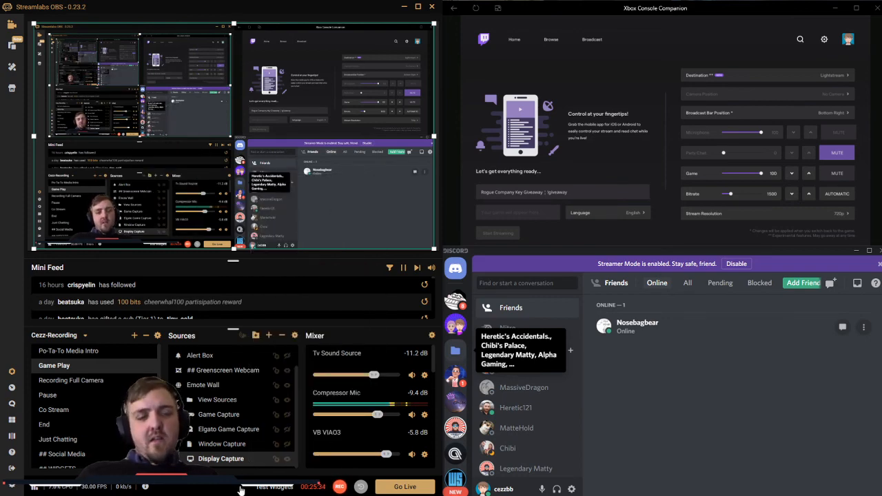
Step: Add a Crop/Pad filter to the Display Capture source, keeping the default filter name
right_click(218, 460)
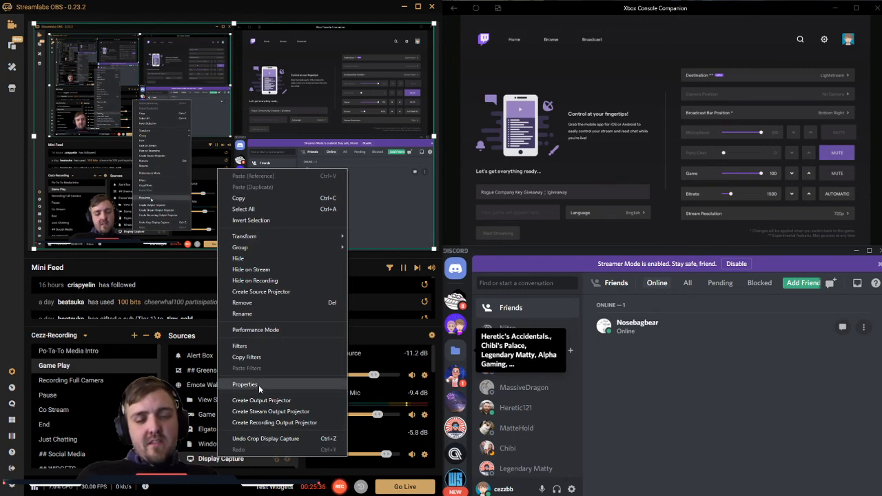
left_click(264, 345)
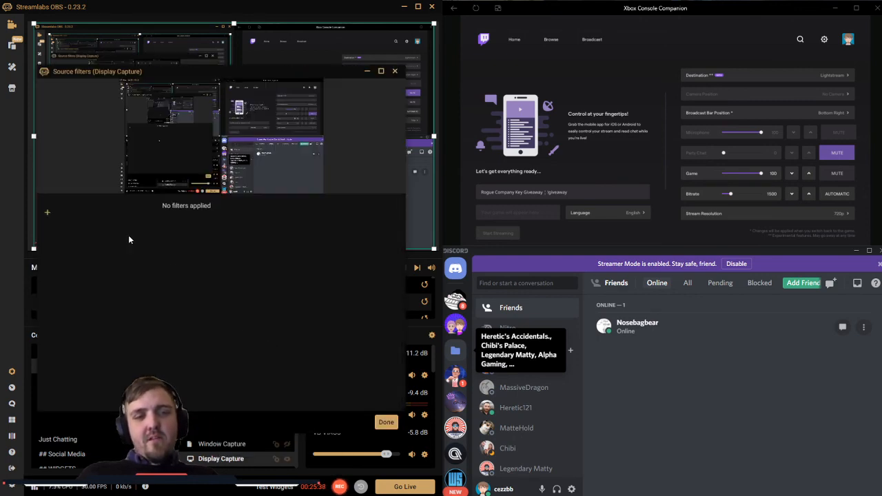
left_click(49, 216)
left_click(145, 199)
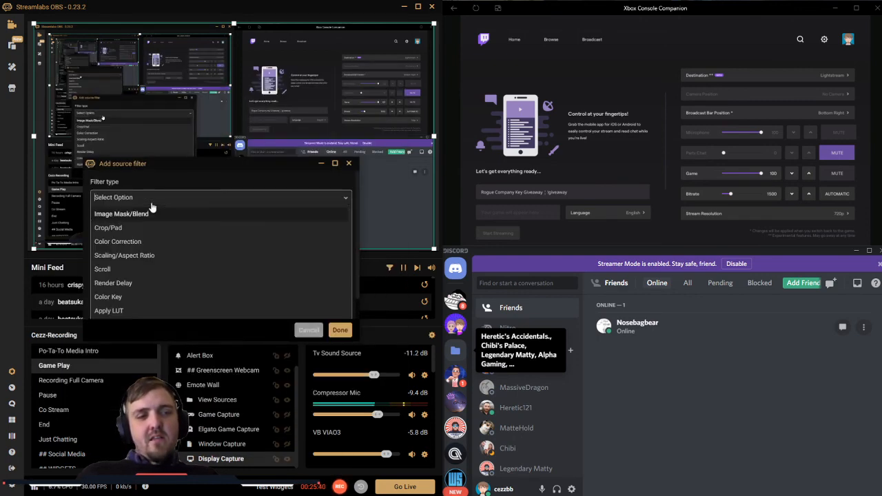
left_click(108, 227)
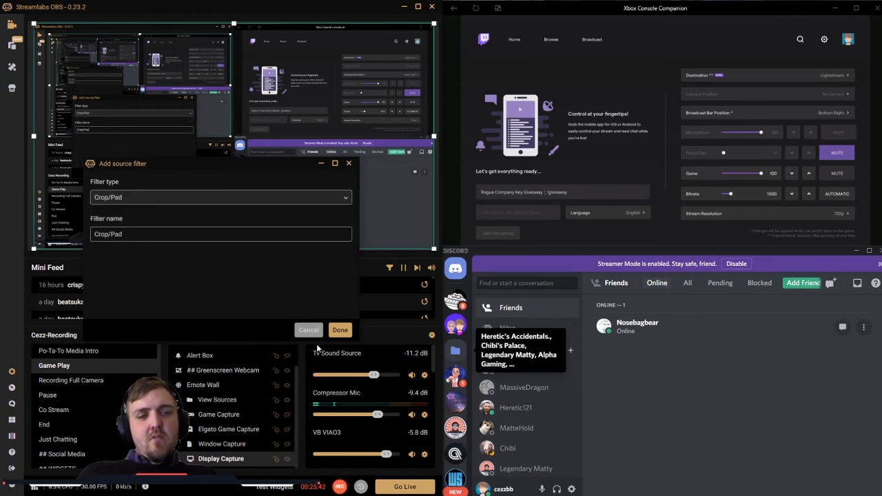
left_click(340, 329)
Step: Move the source filters window clear of Streamlabs OBS's preview and set the Crop/Pad filter's Left crop to 925
left_click_drag(280, 87, 702, 117)
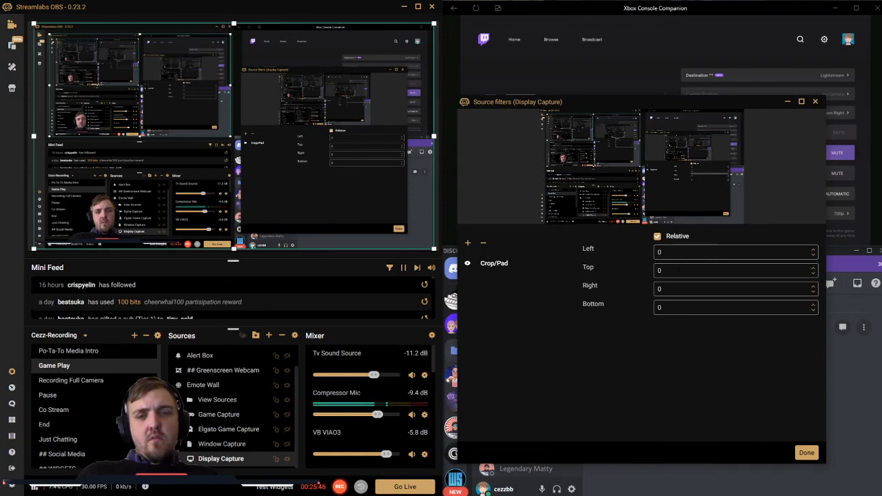
left_click_drag(670, 253, 565, 253)
type("900")
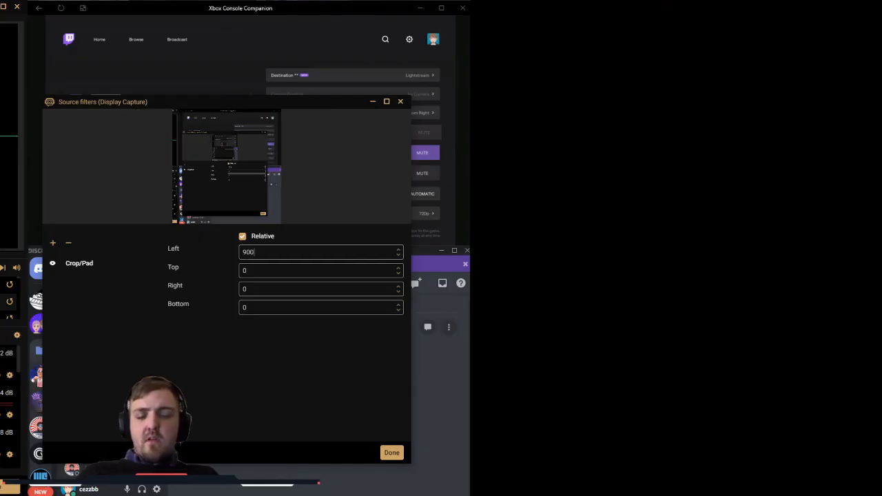
type("25")
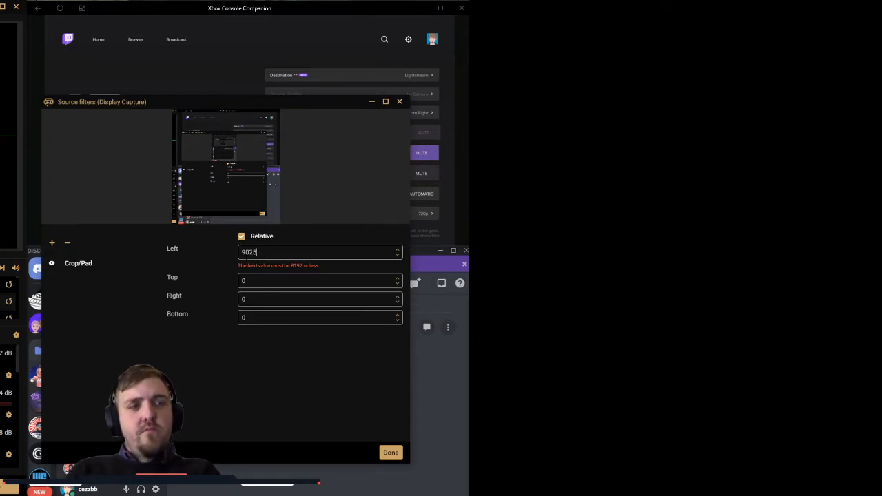
key("BackSpace")
key("BackSpace")
key("BackSpace")
type("25")
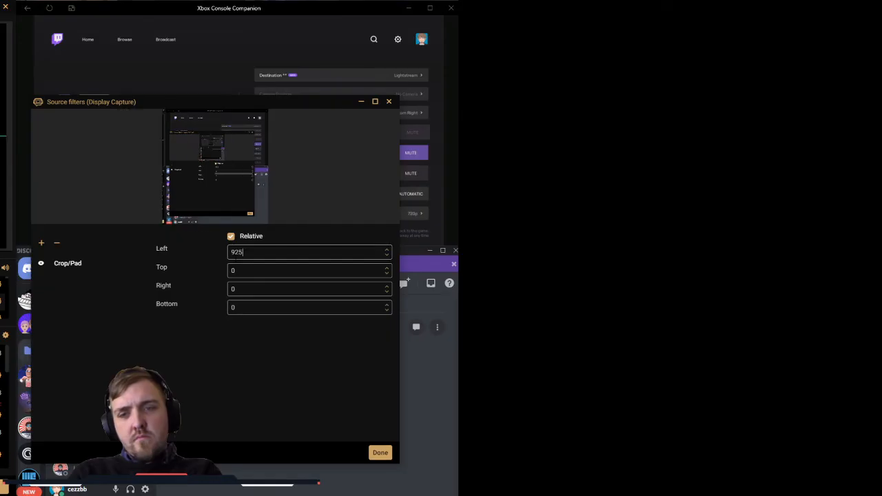
Step: Raise the Left crop in increments of 5 to 945, trimming the capture at the console stream window's edge
key("BackSpace")
key("BackSpace")
type("30")
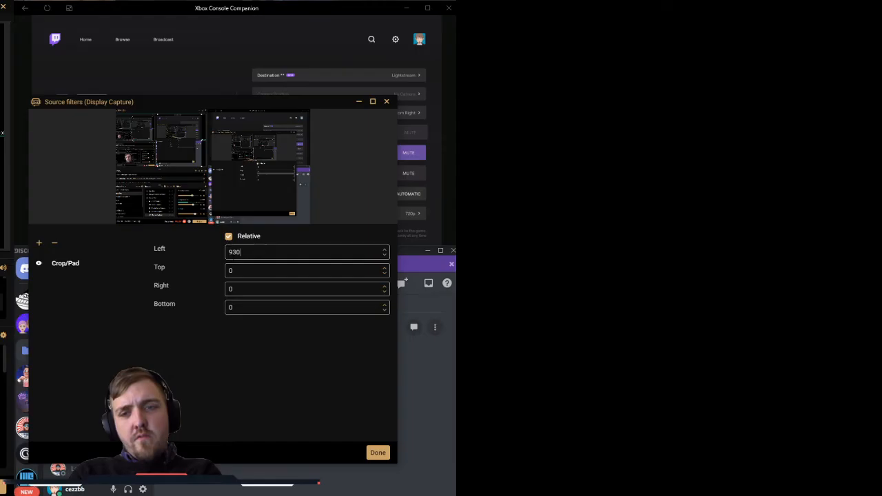
key("BackSpace")
type("5")
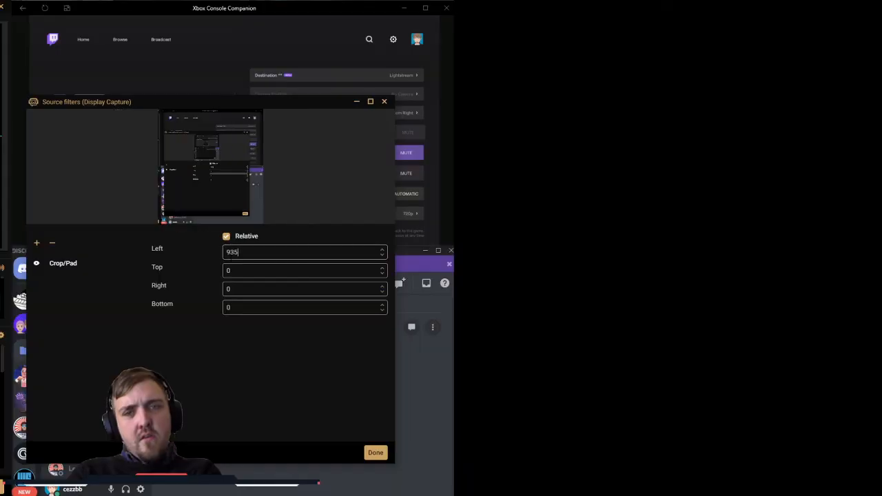
key("BackSpace")
key("BackSpace")
type("40")
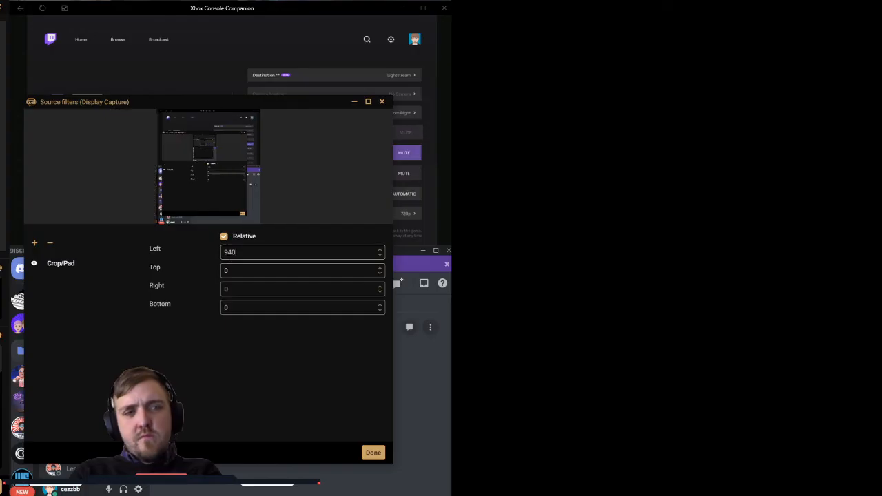
key("BackSpace")
type("5")
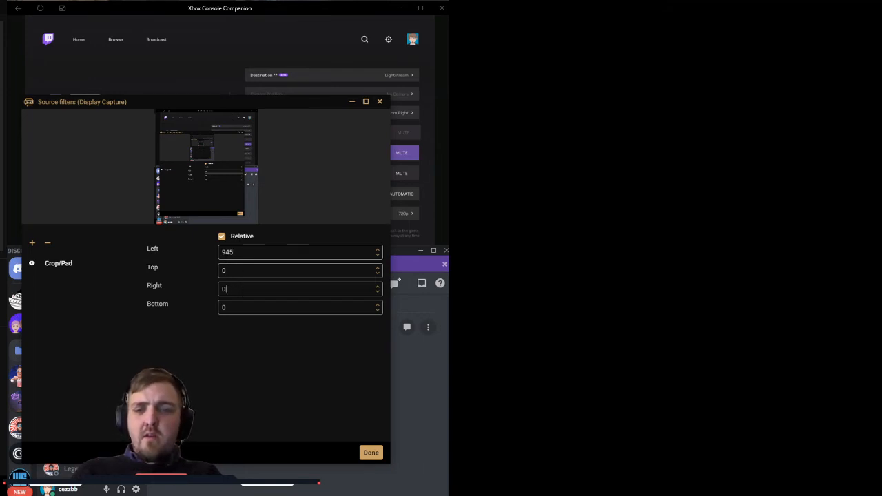
type("400")
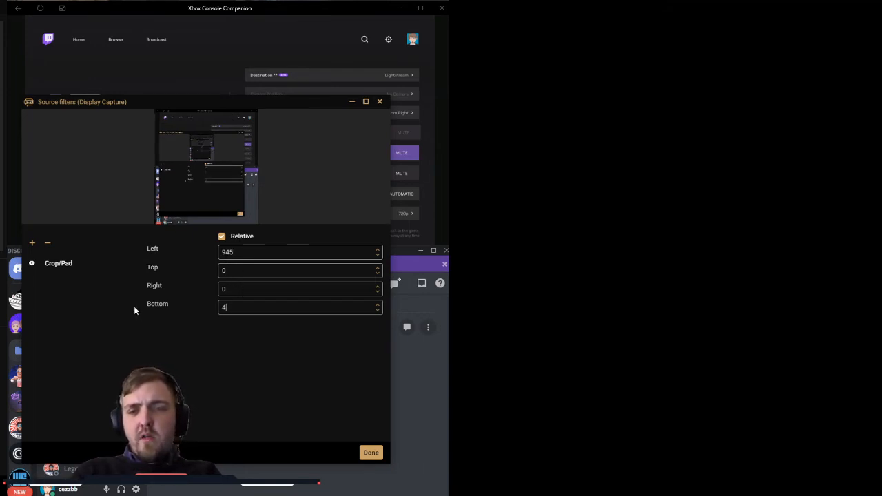
Step: Set the Crop/Pad filter's Bottom crop to 550 to cut Discord out of the capture below the console stream
key("BackSpace")
key("BackSpace")
key("BackSpace")
type("500")
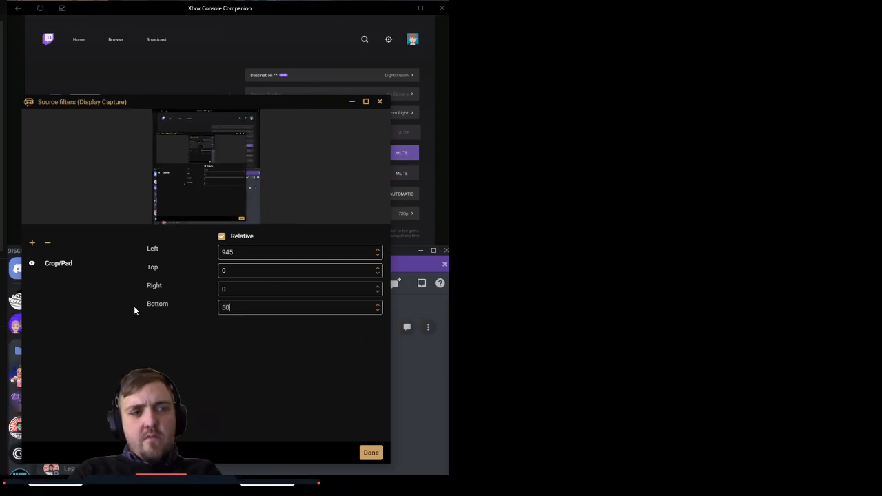
key("BackSpace")
key("BackSpace")
key("BackSpace")
type("550")
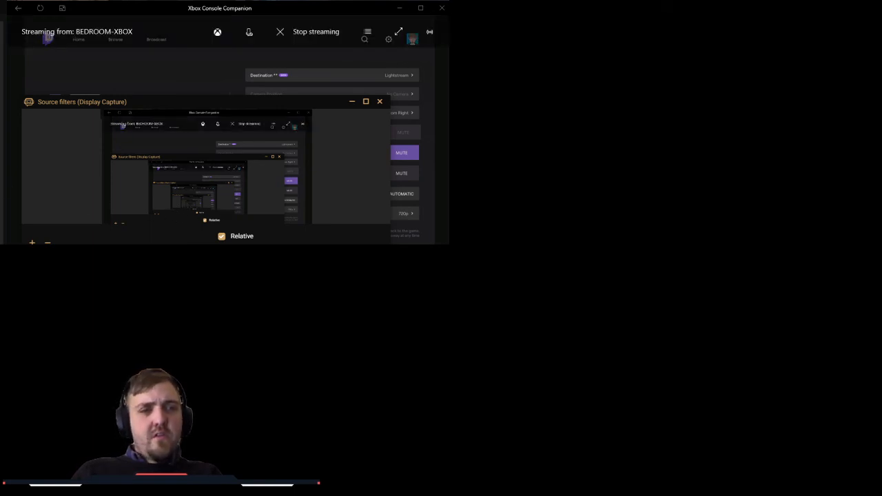
Step: Enlarge the cropped Display Capture source so it fills the whole canvas
left_click_drag(450, 244, 881, 479)
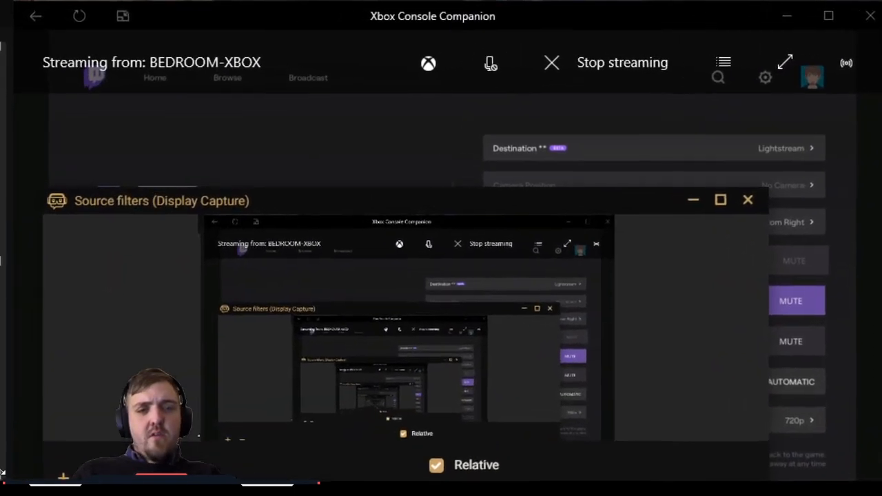
mouse_move(441, 248)
left_mouse_down()
mouse_move(441, 266)
mouse_move(441, 248)
left_mouse_up()
left_click_drag(526, 203, 881, 203)
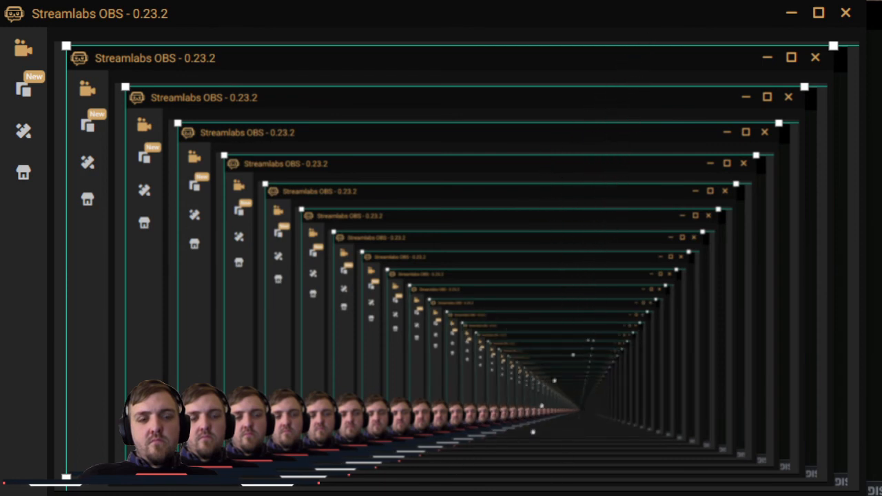
right_click(428, 341)
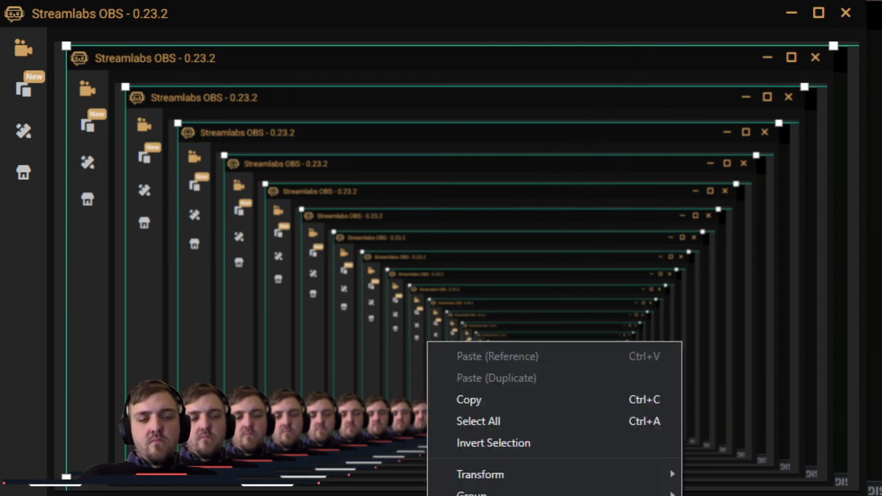
left_click(473, 29)
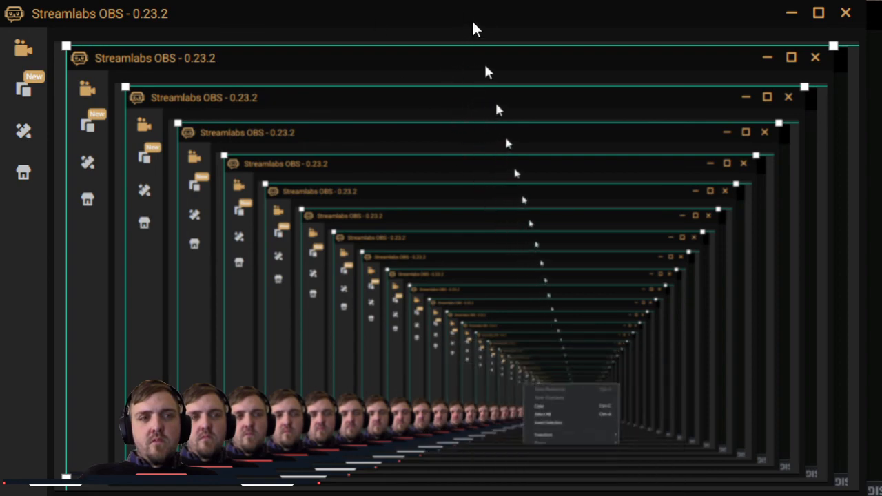